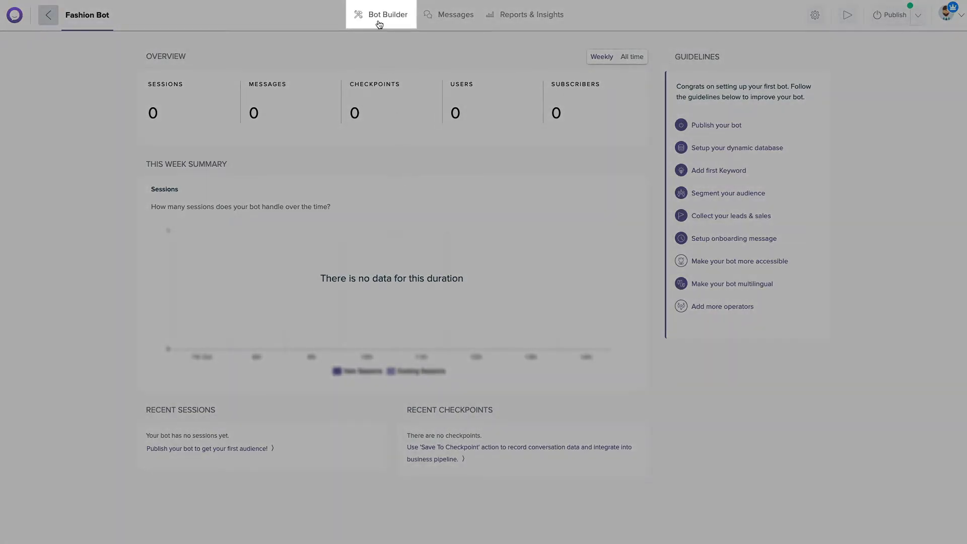
Create a new drip campaign named Winter Promotion.
left_click(379, 23)
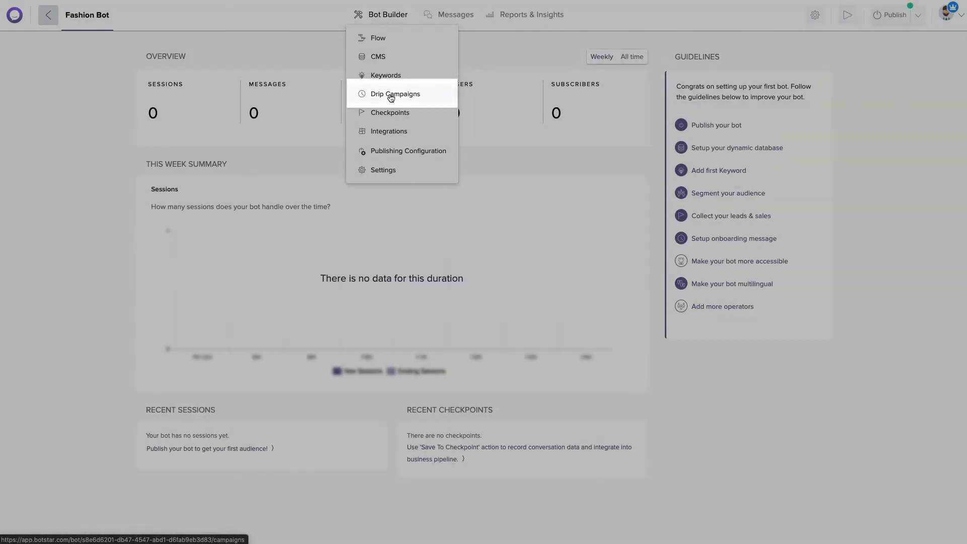
left_click(391, 96)
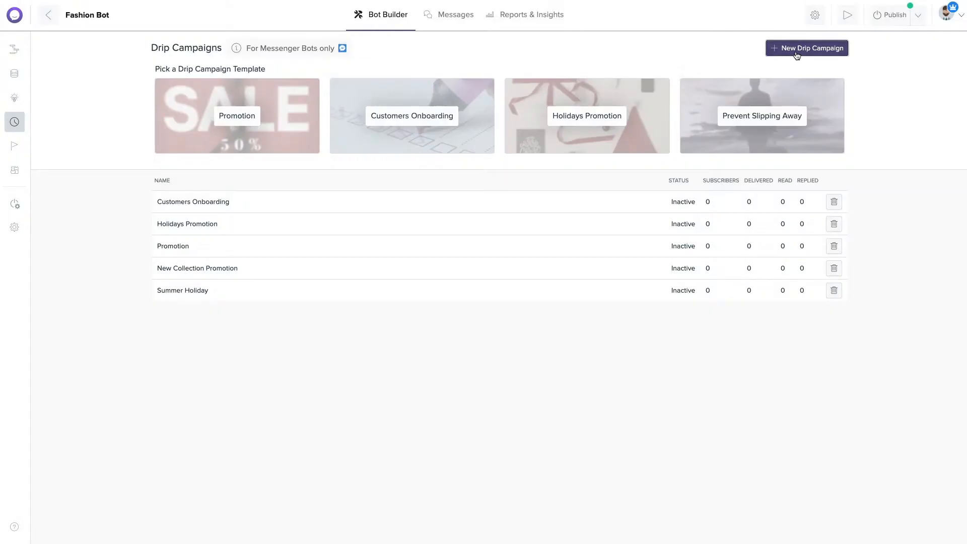
left_click(797, 48)
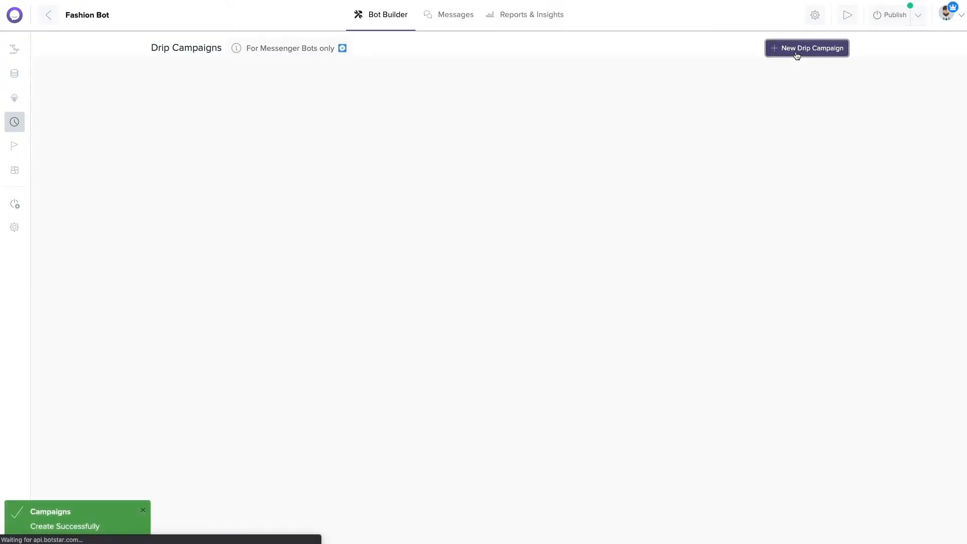
left_click(307, 50)
key("ctrl+a")
type("Win")
left_click(316, 69)
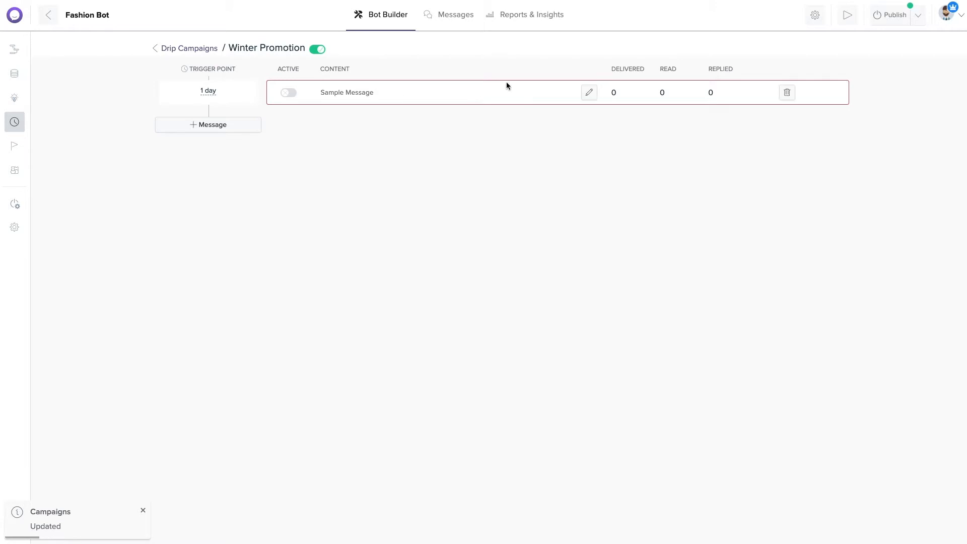
Write the 1-day message greeting the user by first_name, with special code A567BE for 30% Off.
left_click(586, 93)
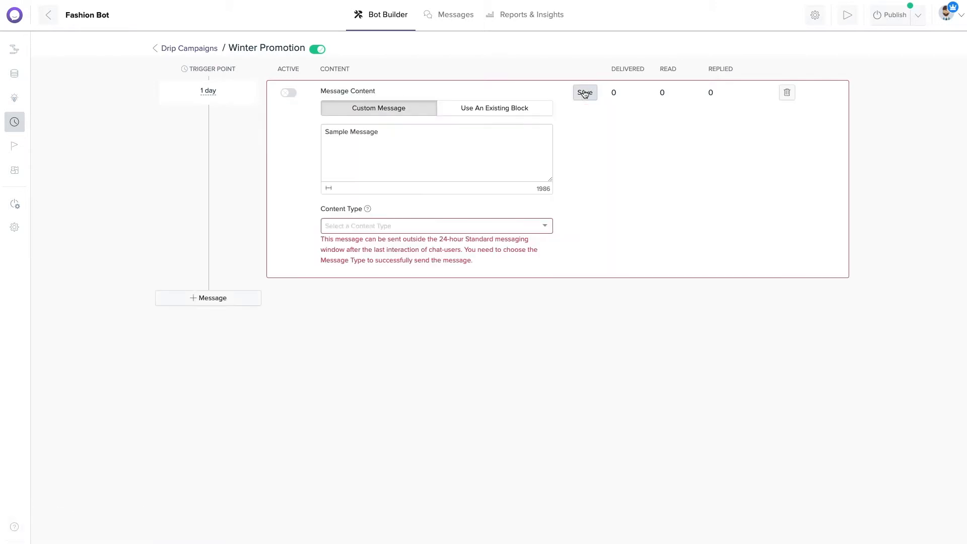
triple_click(458, 139)
type("Hi")
left_click(329, 188)
left_click(356, 216)
type(",")
key("Return")
type("So")
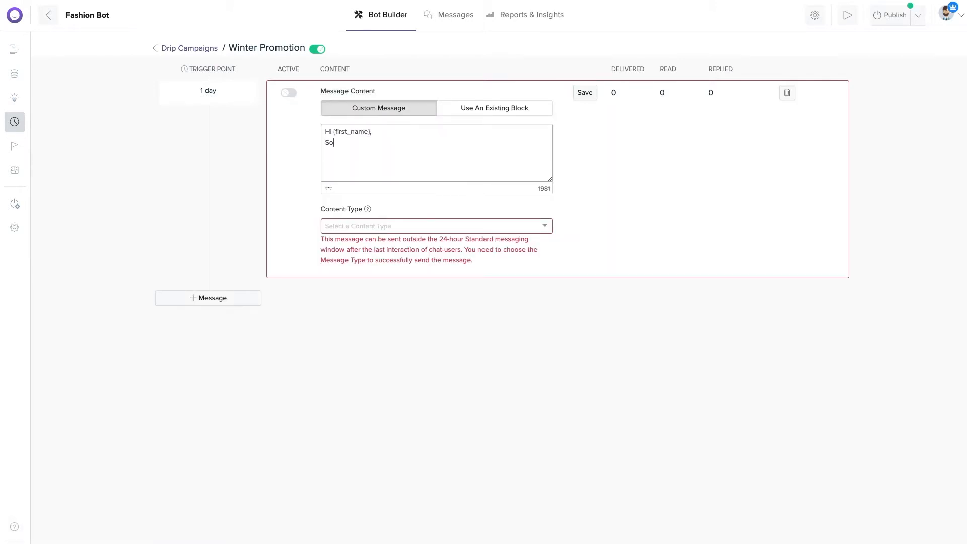
type(" lovely to see you 😍 again. I just wanted to follow up with you as I've had a look and found some T-shirts fr")
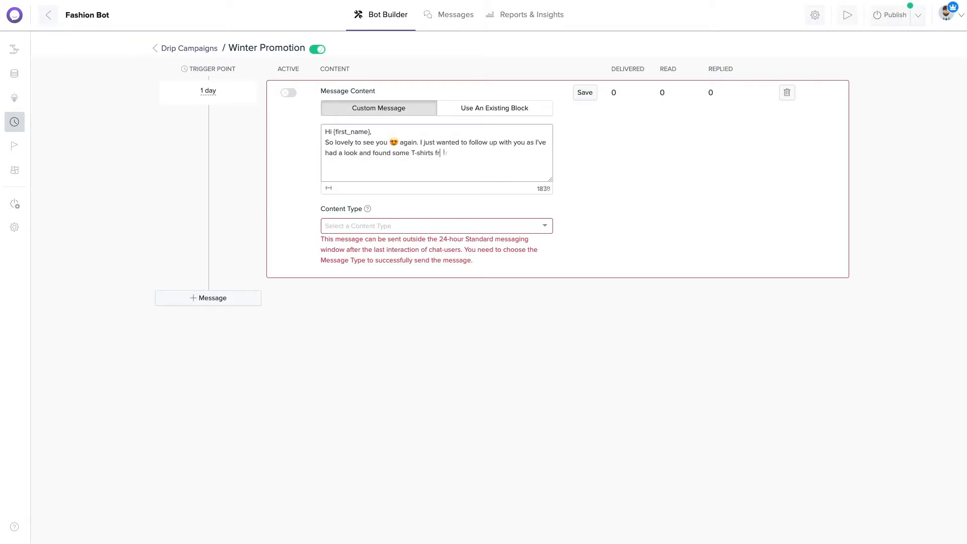
type("om our winter collection may suit you.")
key("Return")
type("Here's your special c")
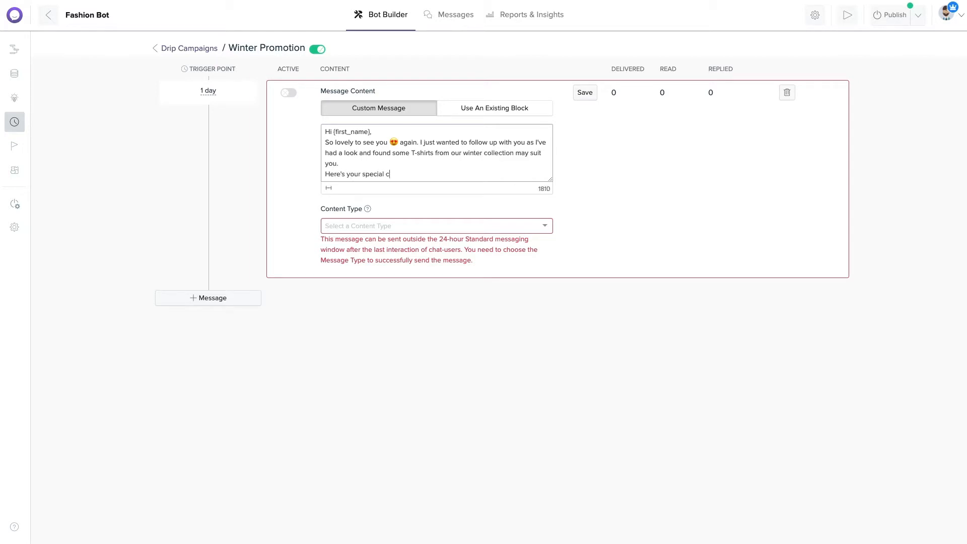
type("ode: A567BE for 30% Off")
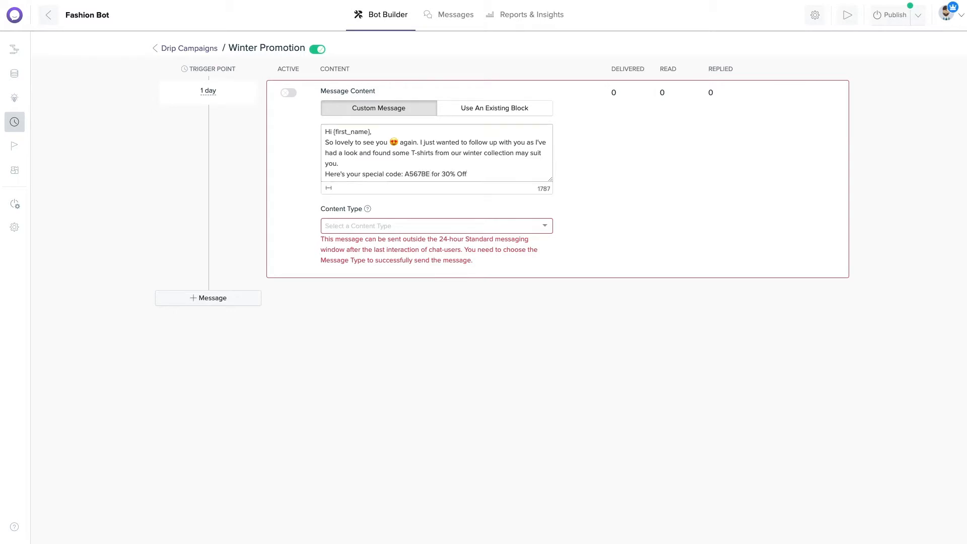
Keep the custom text instead of the Special Deal block, with content type Post Purchase Update.
left_click(464, 109)
left_click(459, 132)
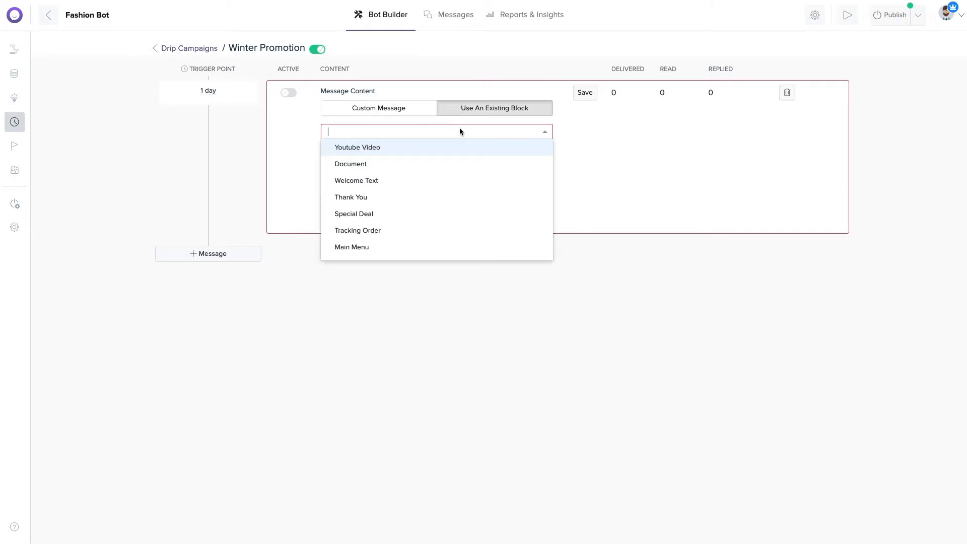
left_click(454, 217)
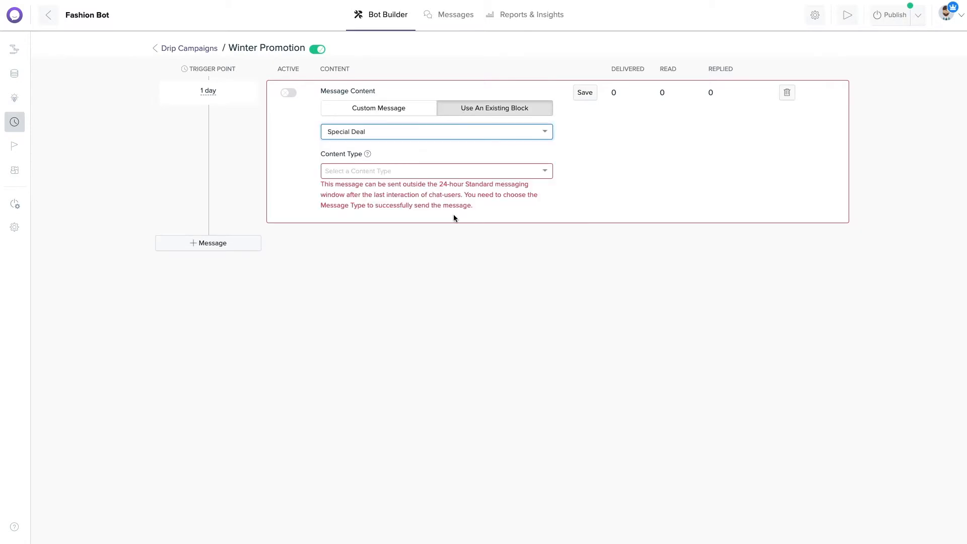
left_click(406, 108)
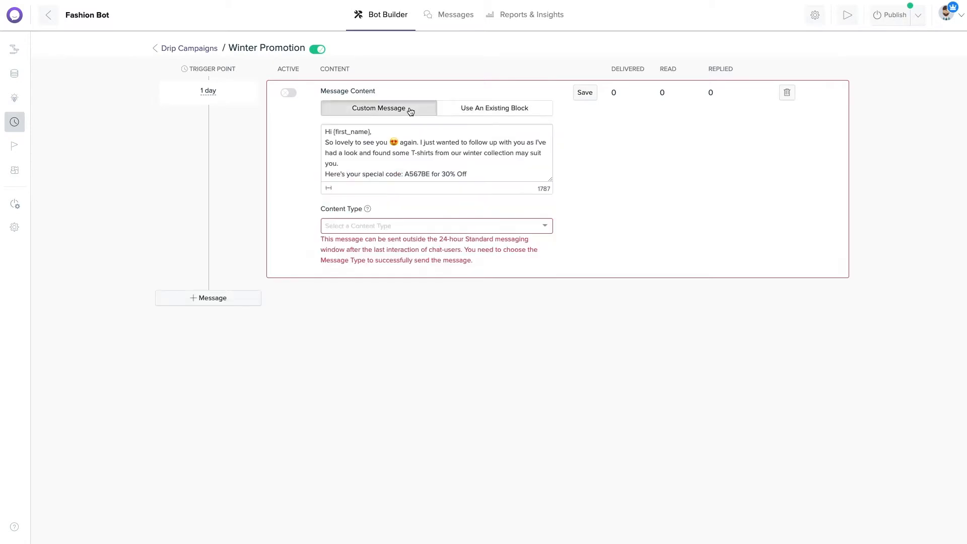
left_click(480, 174)
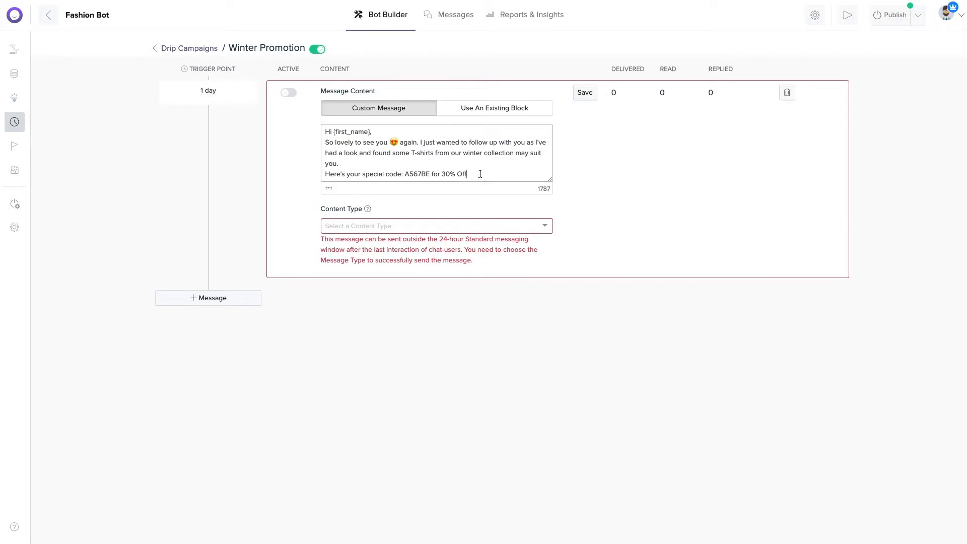
left_click(473, 226)
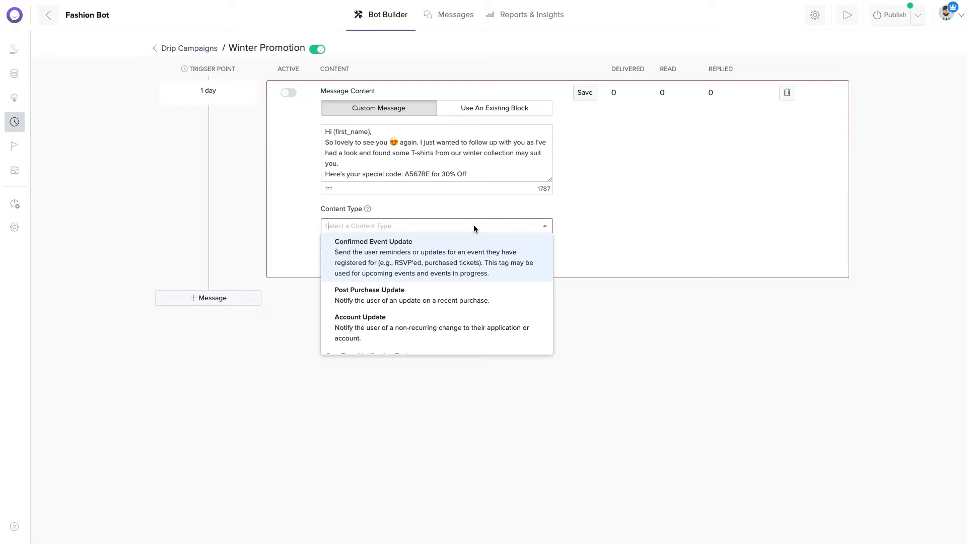
left_click(472, 301)
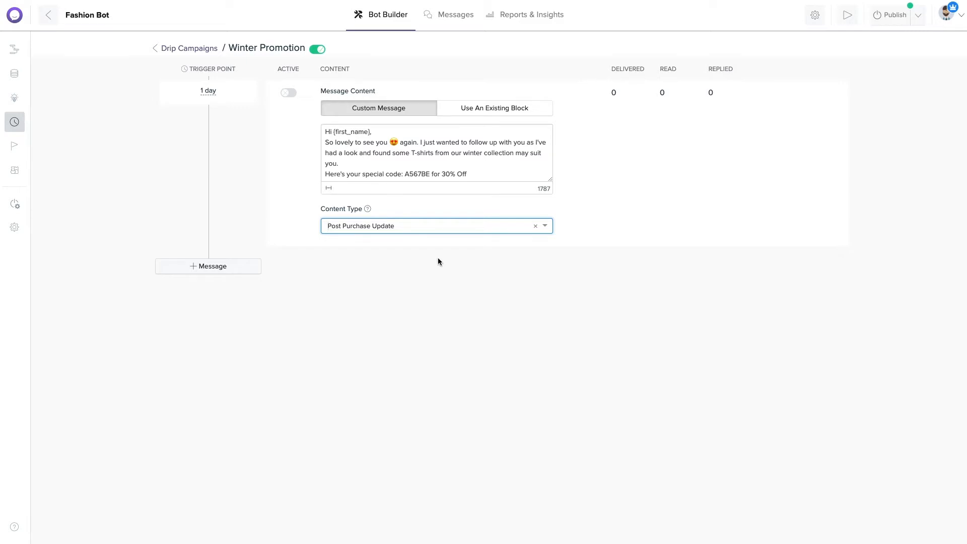
Add a 2-day message using the Special Deal block, typed Post Purchase Update.
left_click(239, 268)
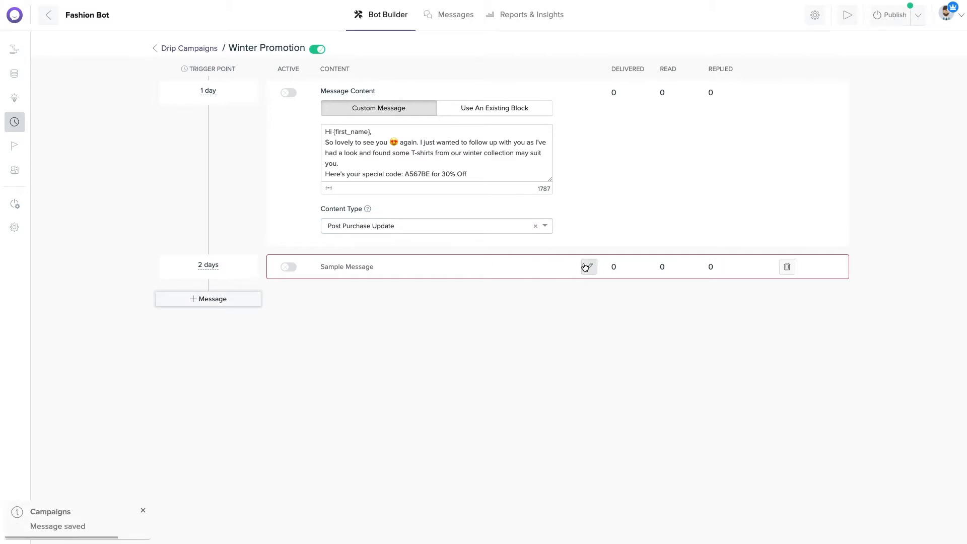
left_click(589, 267)
left_click(494, 157)
left_click(488, 220)
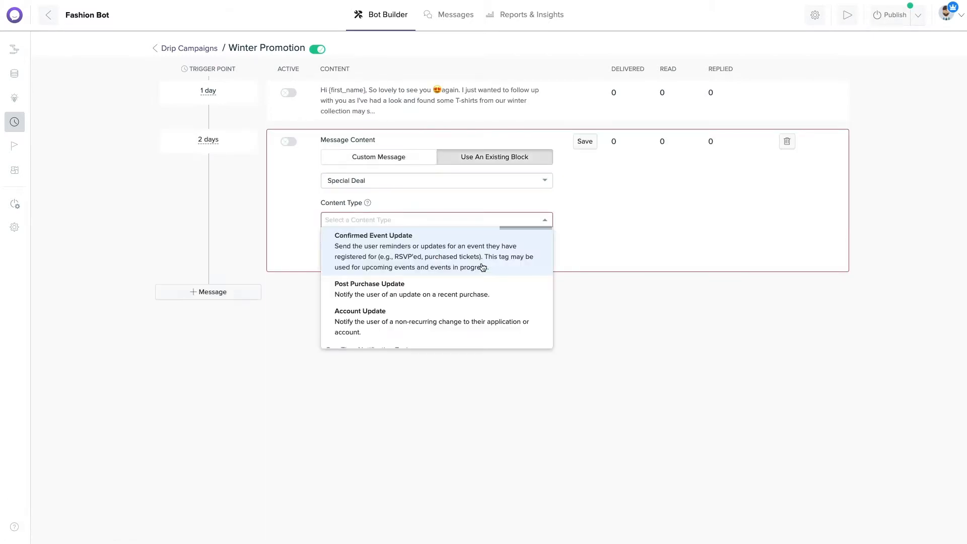
left_click(475, 288)
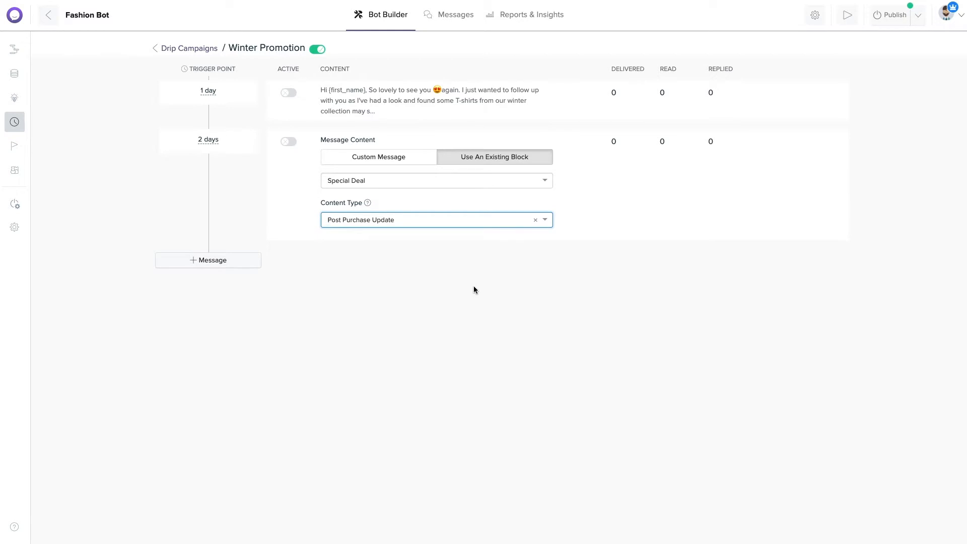
Add a 3-day message with the pasted sale reminder text, typed Post Purchase Update.
left_click(237, 269)
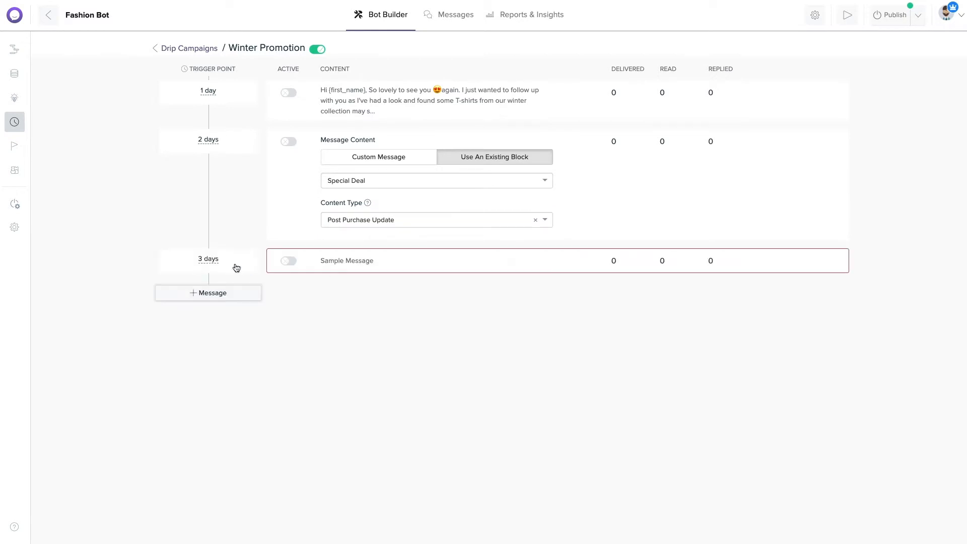
left_click(589, 261)
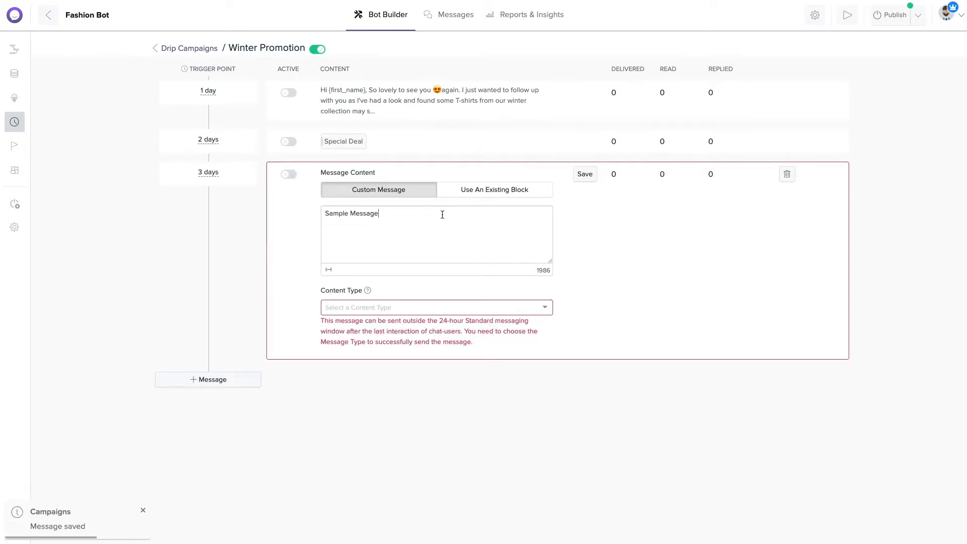
left_click_drag(442, 215, 343, 179)
type("Hi {first_name}, The sale deal is only available for 2 days left. Hurry up and get your best winter collection now. 🎁🎁🎁🎁")
left_click(409, 305)
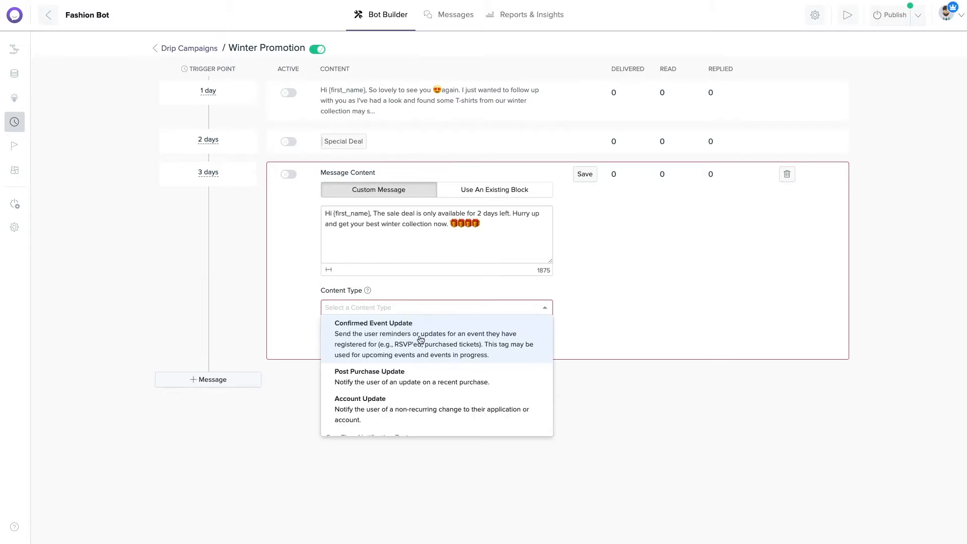
left_click(421, 379)
Add a 4-day message with the pasted customer survey text, typed Post Purchase Update.
left_click(244, 347)
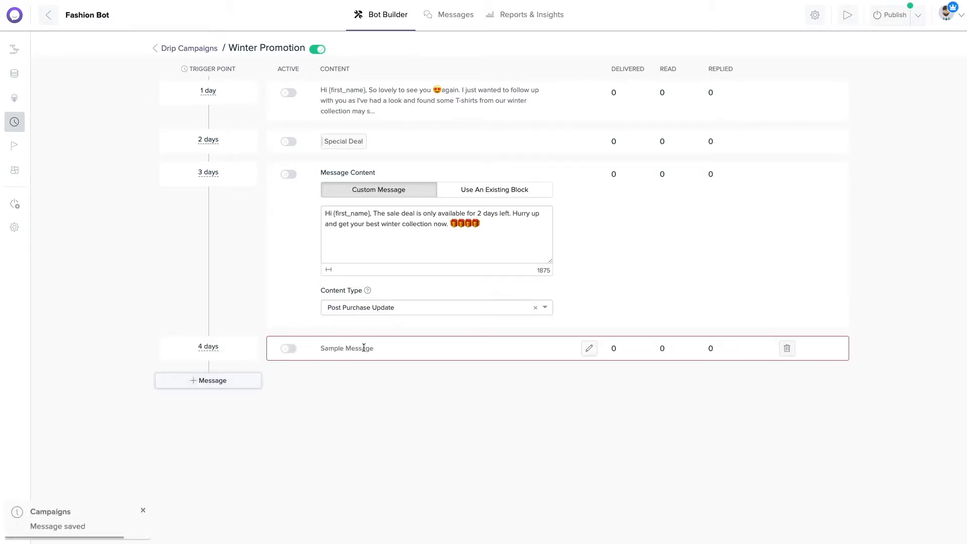
left_click(588, 347)
triple_click(371, 253)
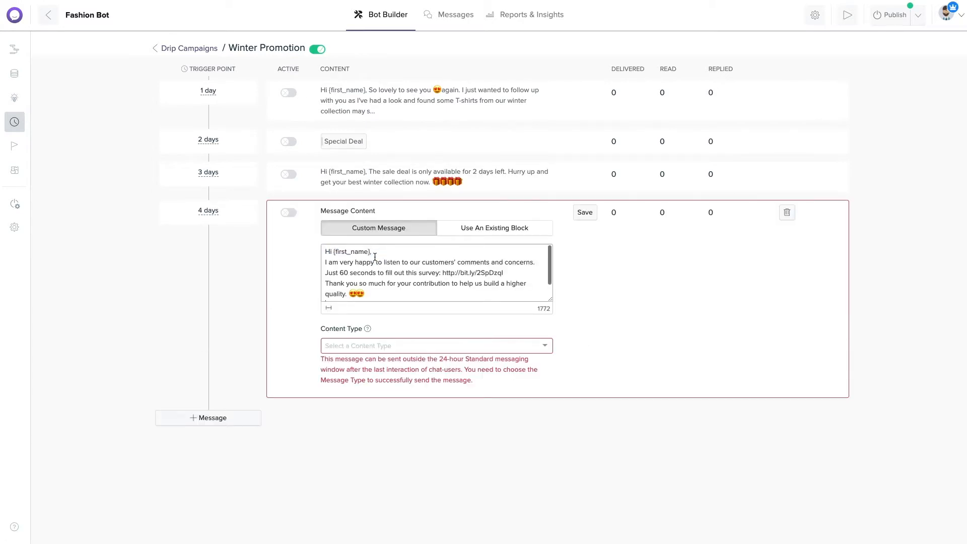
left_click(394, 346)
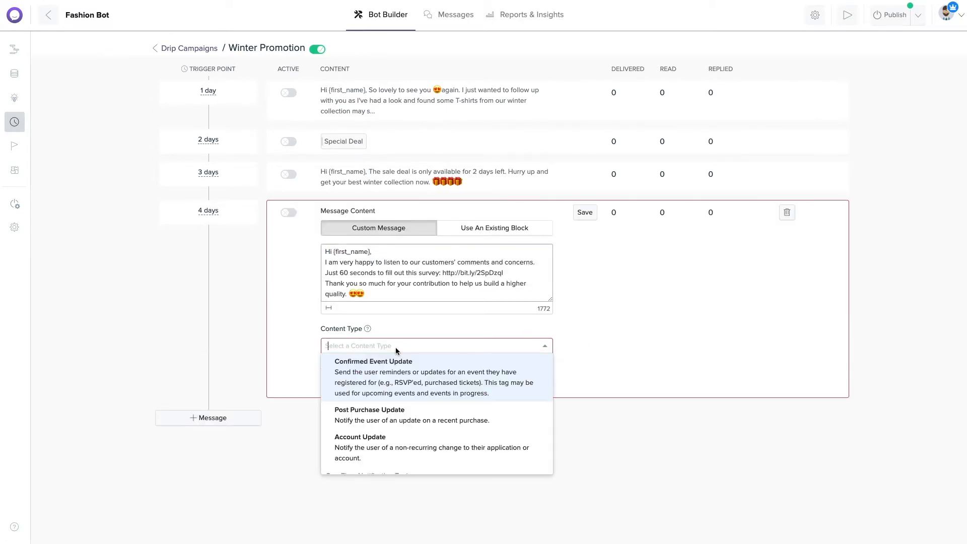
left_click(407, 417)
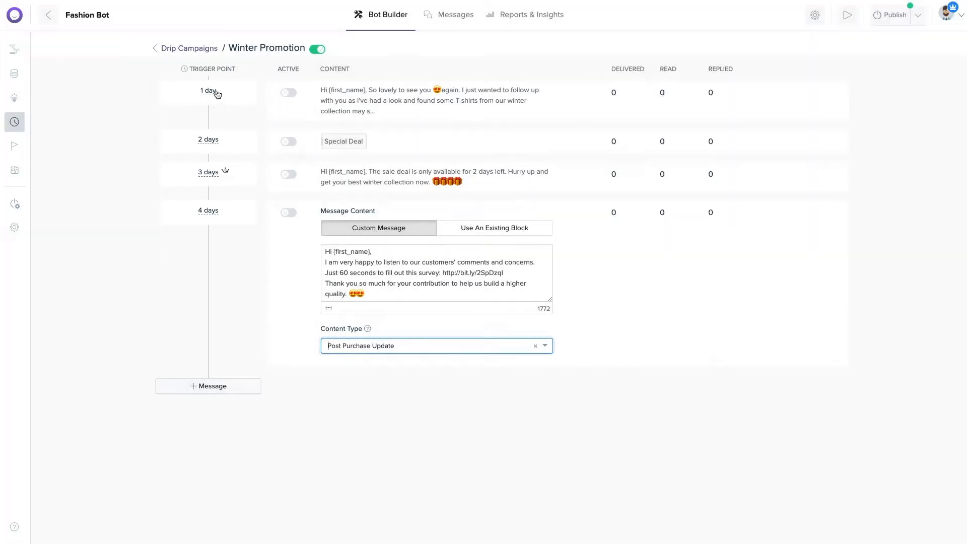
Set the first two message delays to 12 hours and 13 hours.
left_click(216, 92)
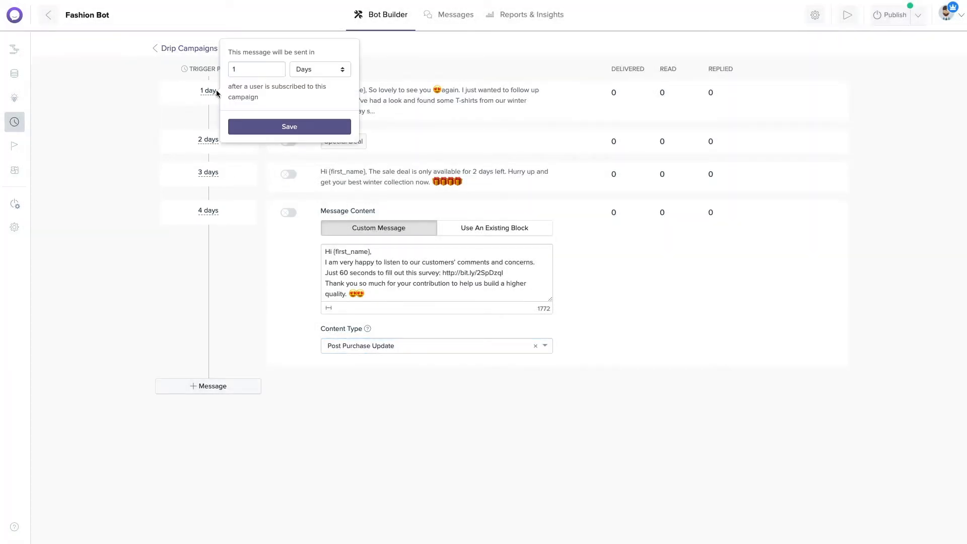
left_click(249, 72)
type("2")
left_click(322, 69)
left_click(322, 59)
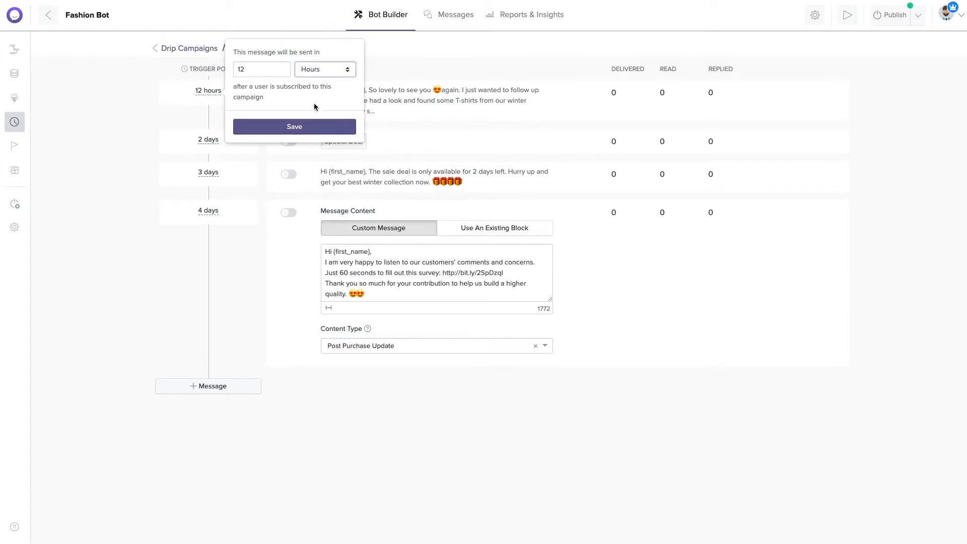
left_click(307, 127)
left_click(209, 139)
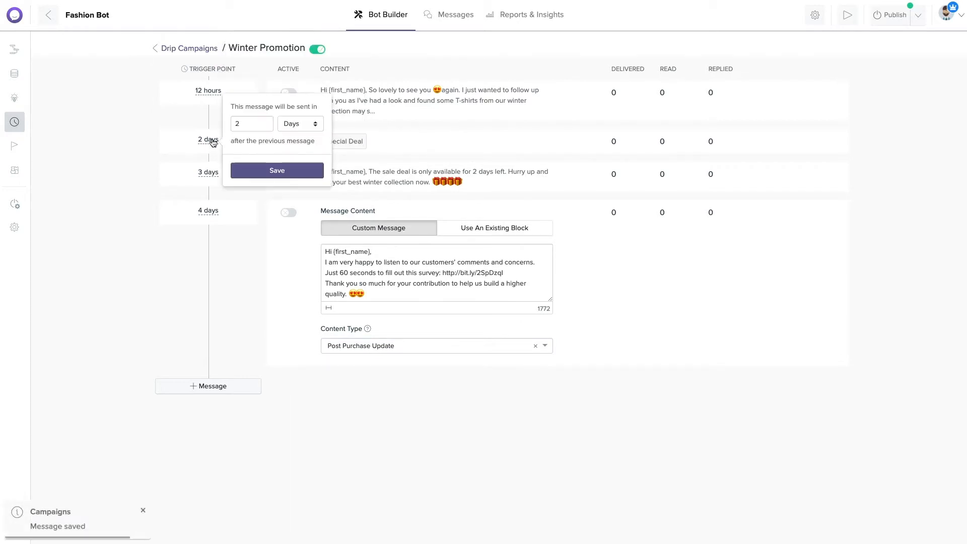
left_click(251, 126)
key("BackSpace")
type("13")
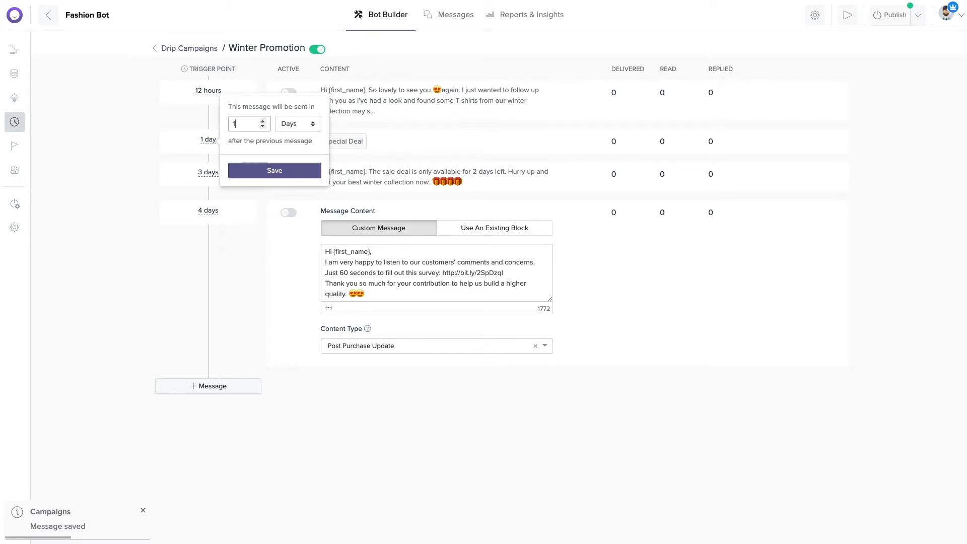
left_click(297, 125)
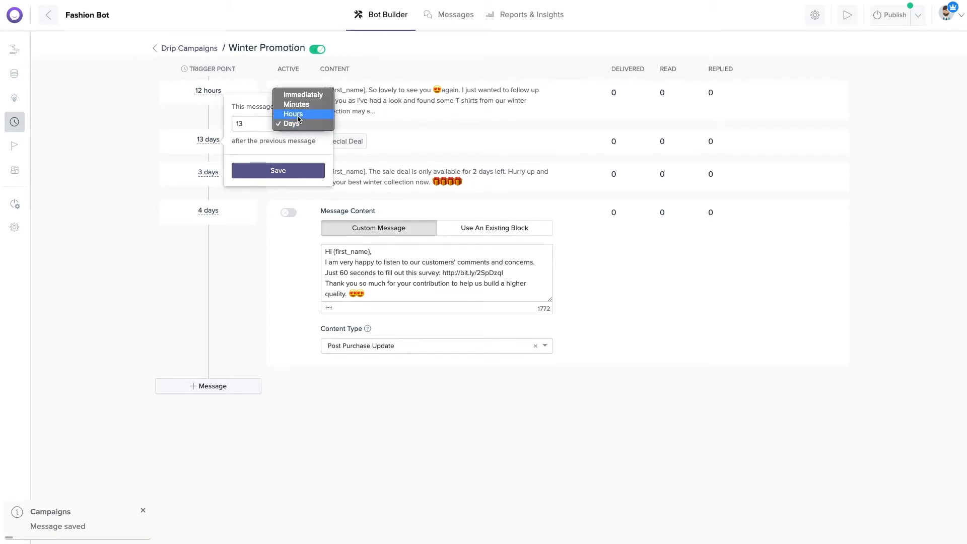
left_click(293, 114)
left_click(282, 168)
Set the third and fourth message delays to 14 hours and 15 hours.
left_click(203, 179)
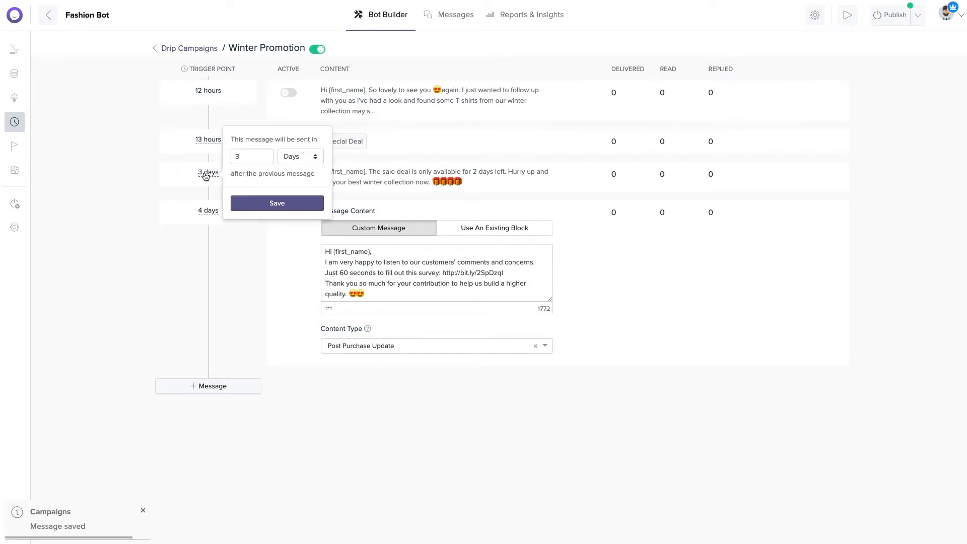
left_click(249, 160)
type("14")
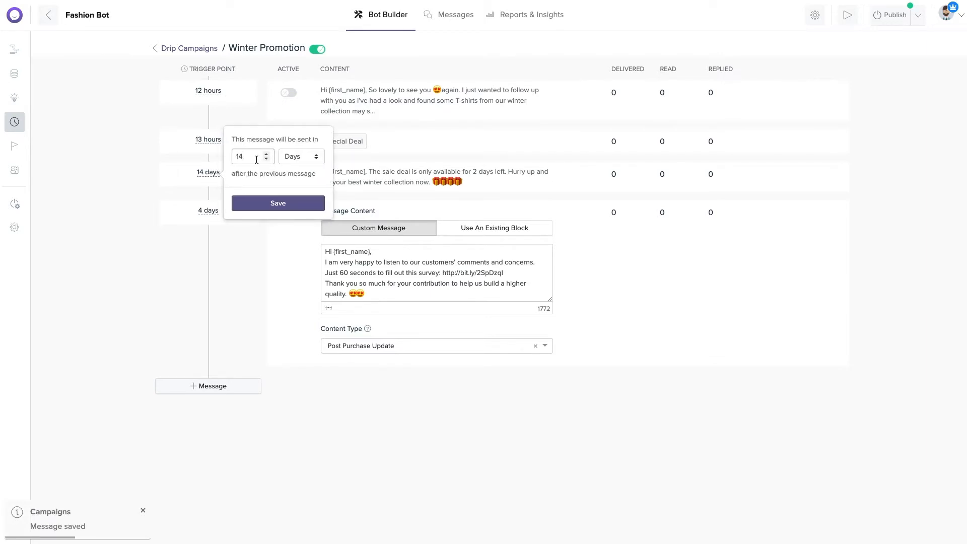
left_click(284, 158)
left_click(293, 146)
left_click(278, 203)
left_click(208, 210)
left_click(241, 196)
key("BackSpace")
type("15")
left_click(292, 195)
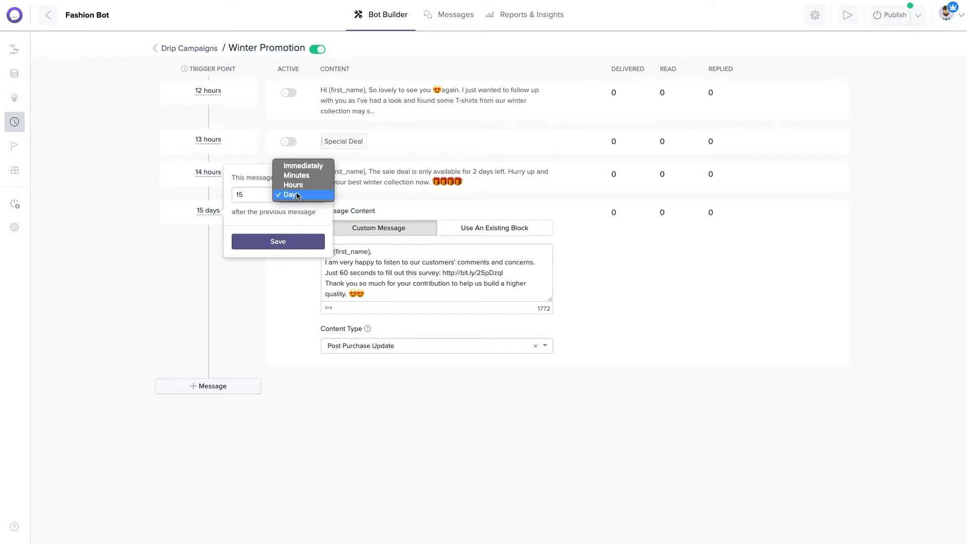
left_click(306, 186)
left_click(308, 245)
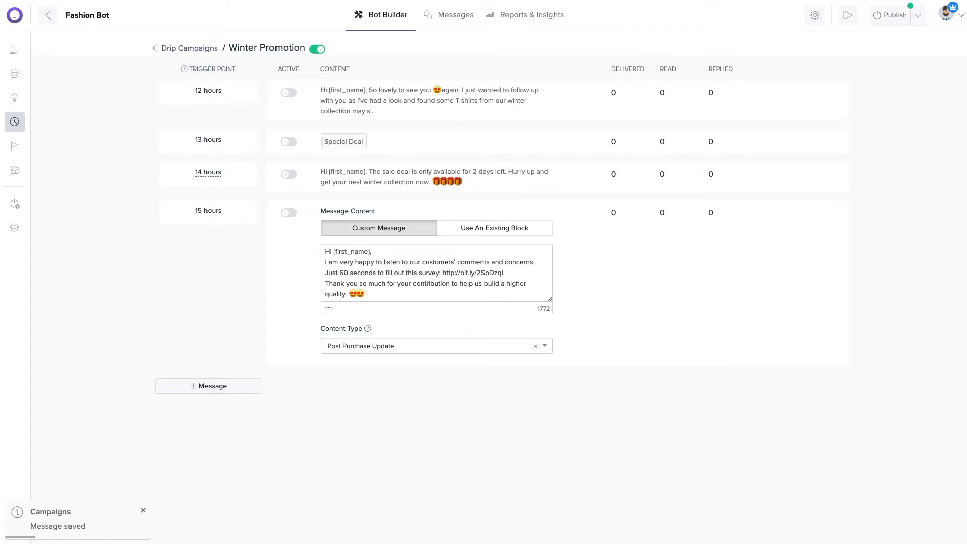
Activate the 12-, 14- and 15-hour messages.
left_click(289, 93)
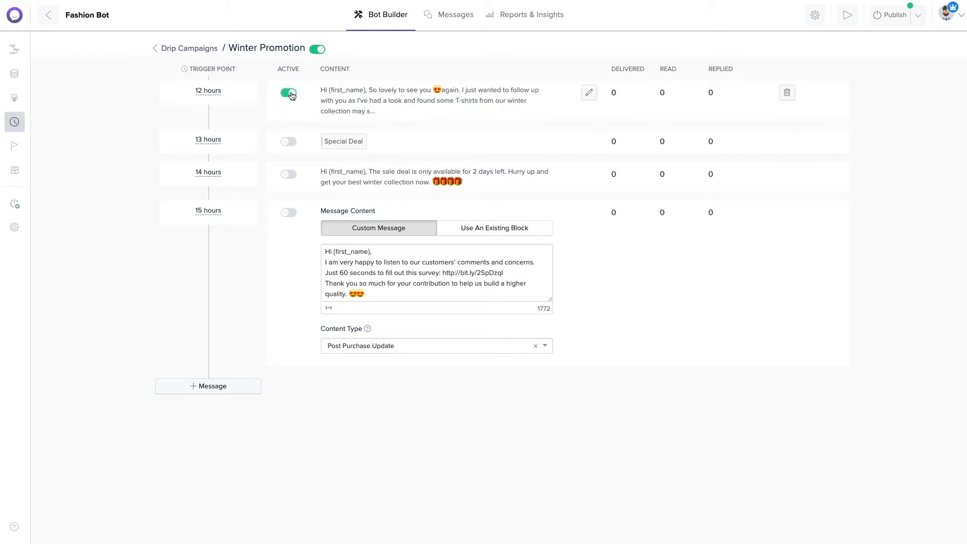
left_click(292, 176)
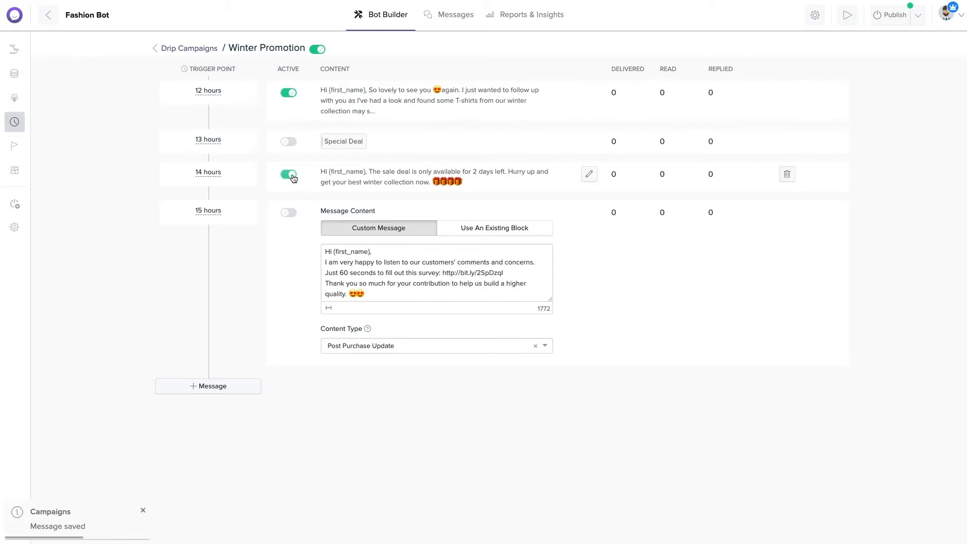
left_click(294, 215)
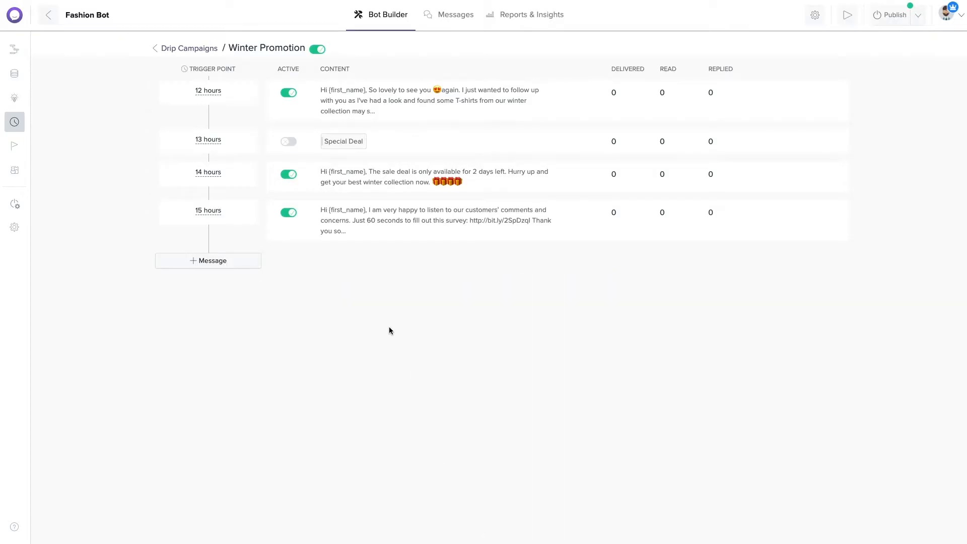
Add an Add To Campaign action named Winter Promotion that subscribes users to the Winter Promotion sequence.
left_click(19, 52)
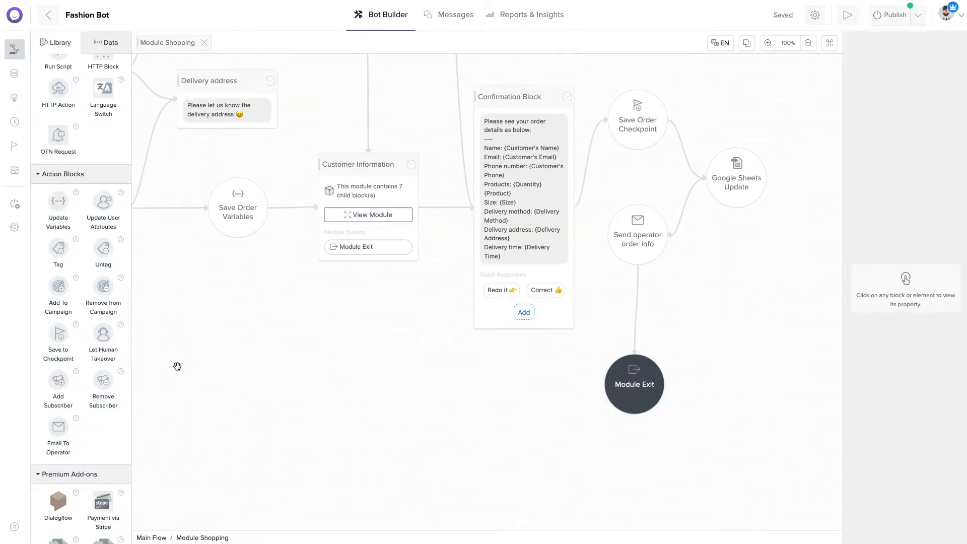
left_click_drag(59, 295, 738, 308)
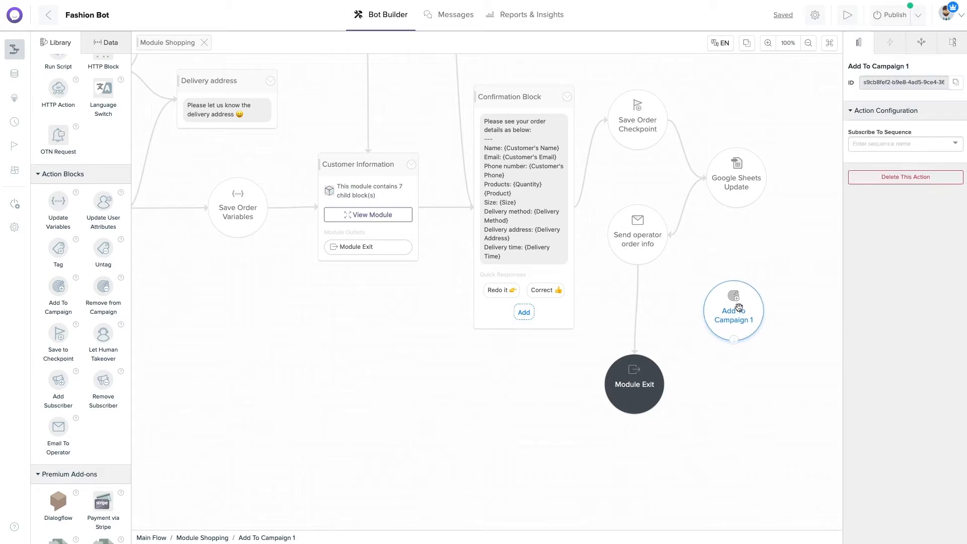
left_click(885, 73)
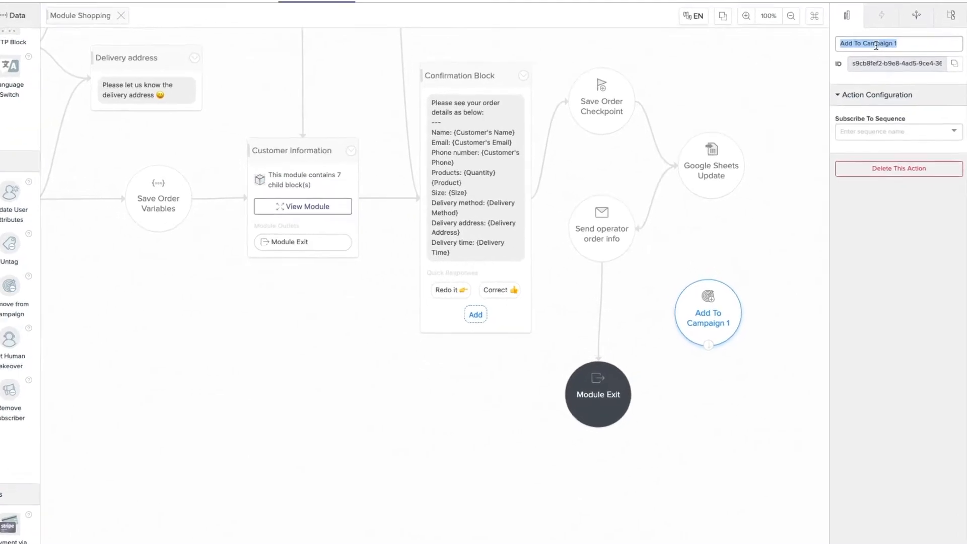
type("Winter Promotion")
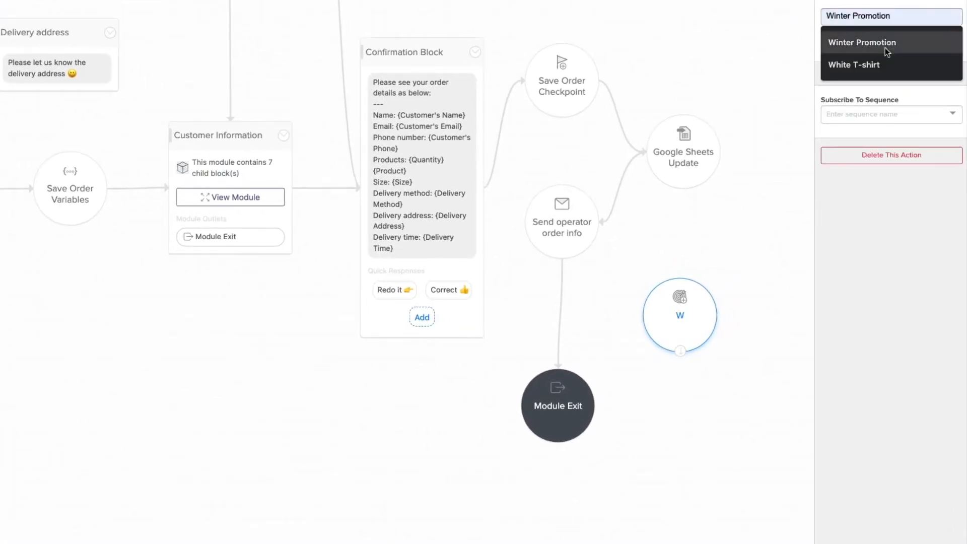
left_click(884, 46)
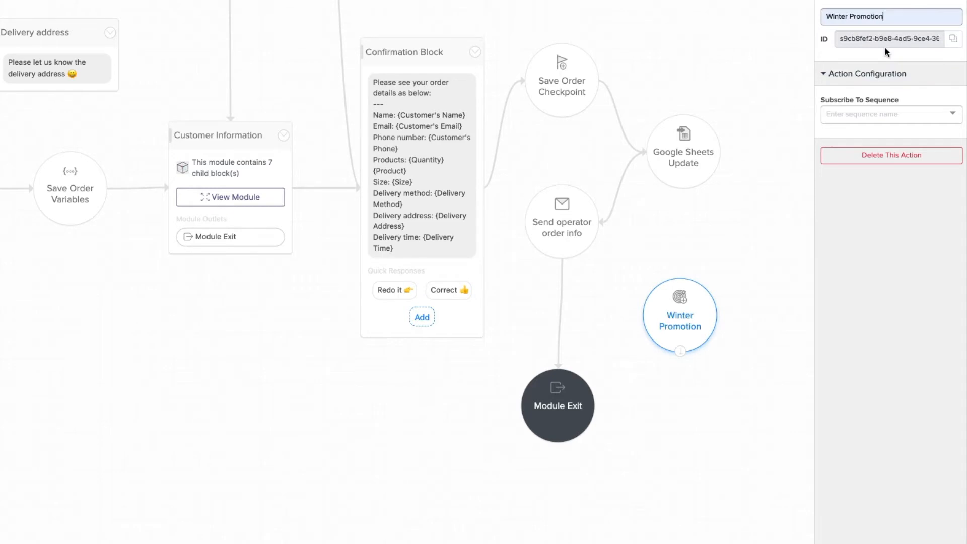
left_click(896, 112)
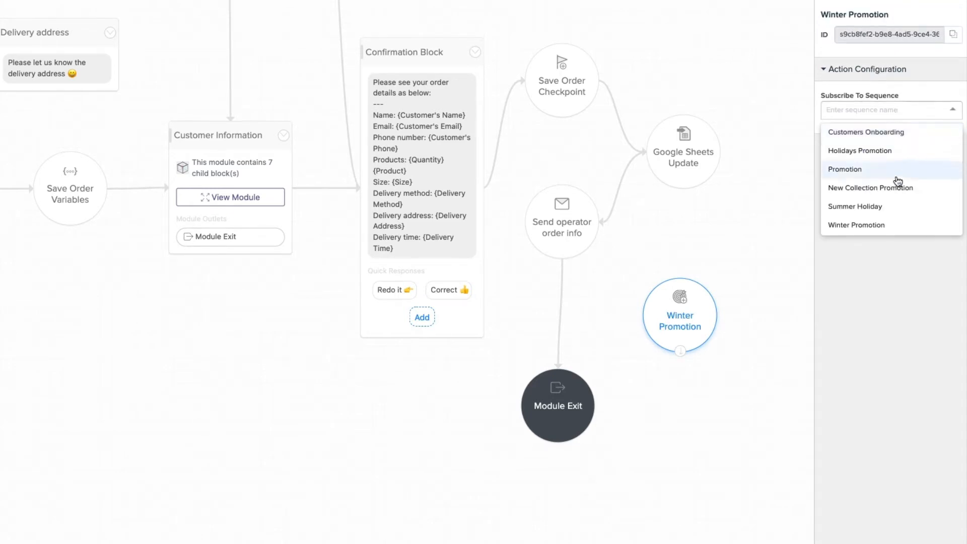
left_click(893, 225)
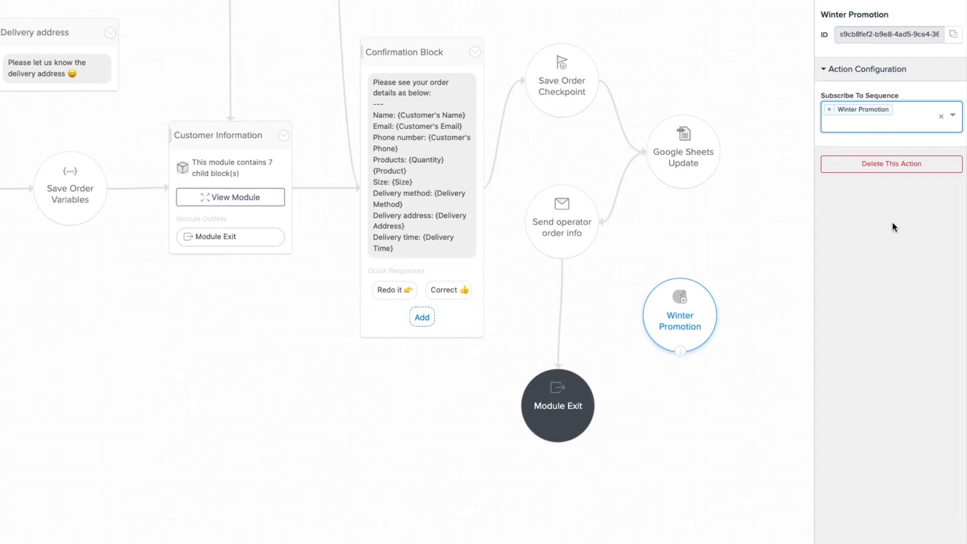
Rewire the flow: Send operator order info → Winter Promotion → Module Exit.
left_click(577, 328)
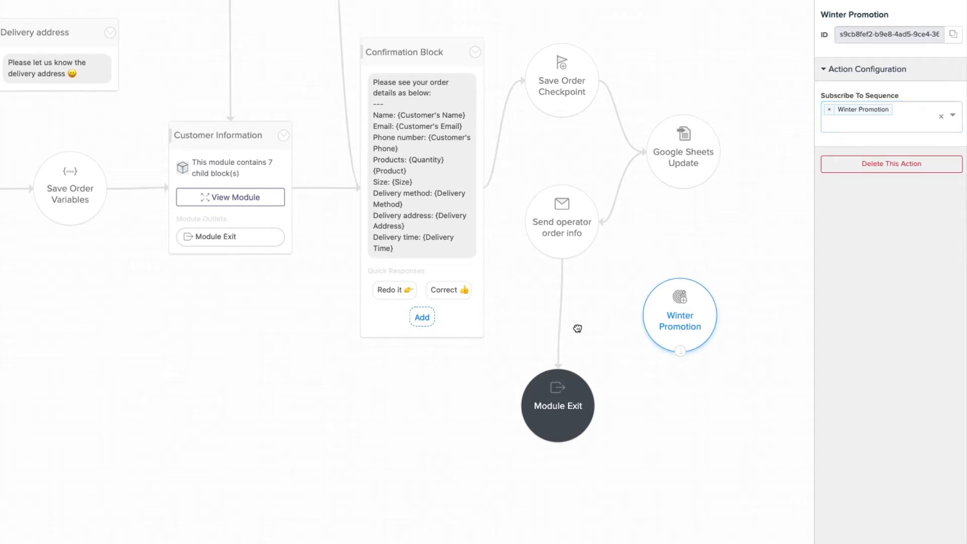
left_click(562, 319)
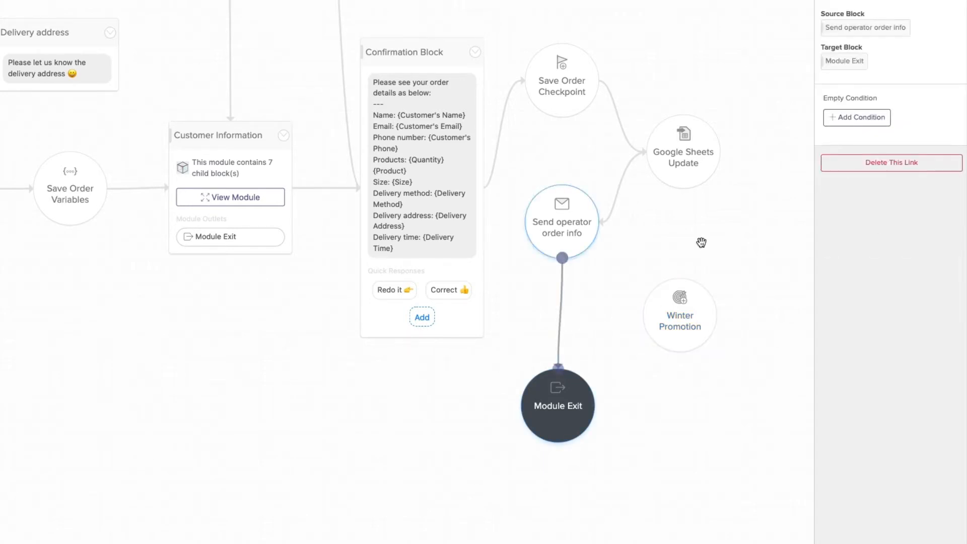
left_click(876, 162)
left_click(578, 234)
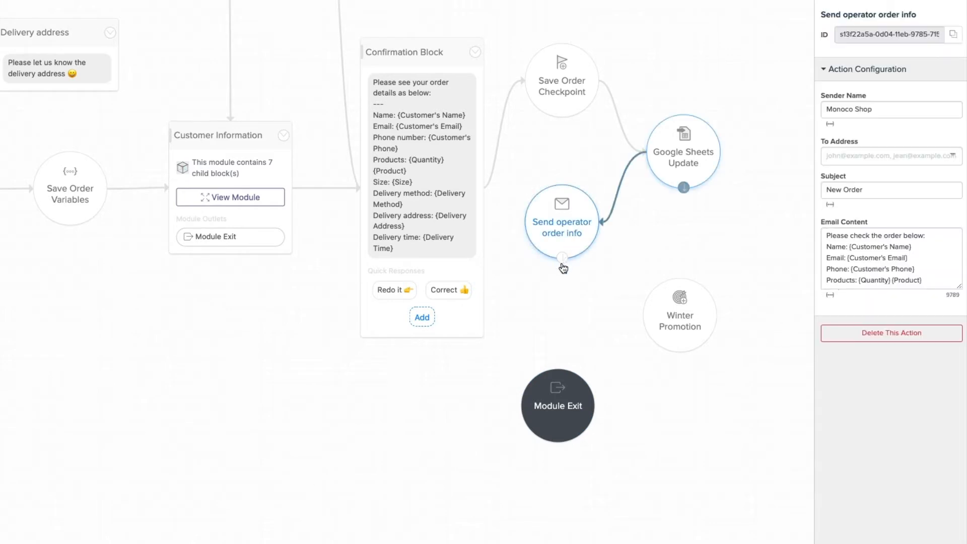
left_click_drag(562, 258, 657, 298)
left_click_drag(699, 321, 547, 413)
left_click(684, 353)
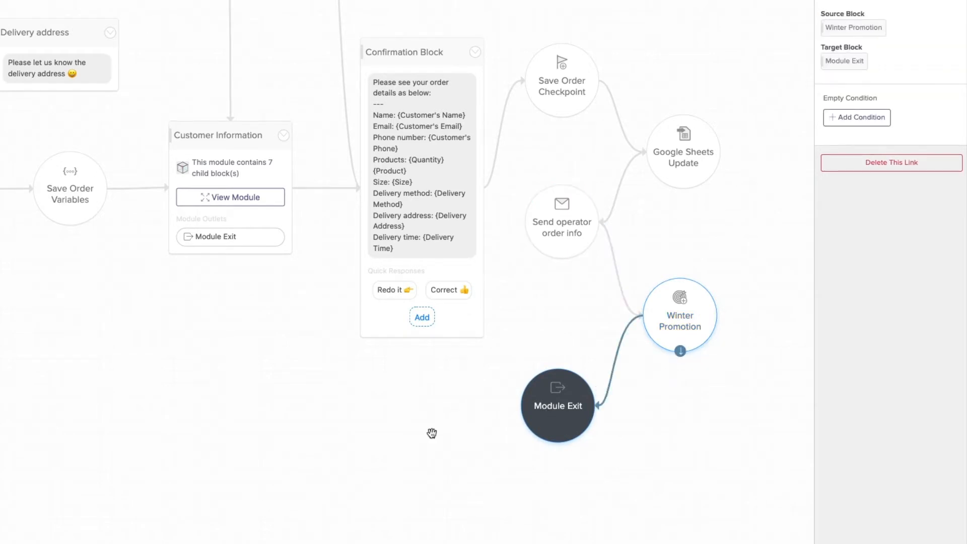
left_click(431, 433)
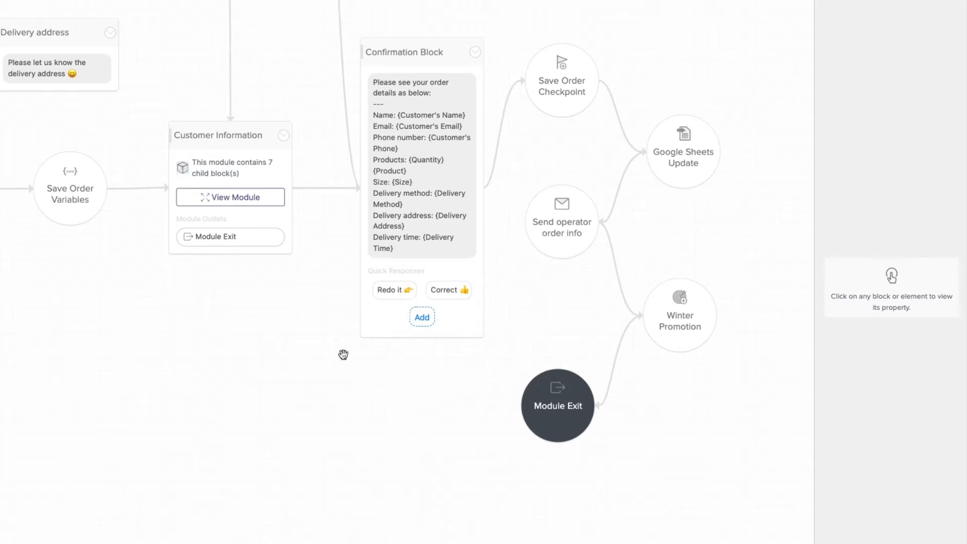
left_click(687, 321)
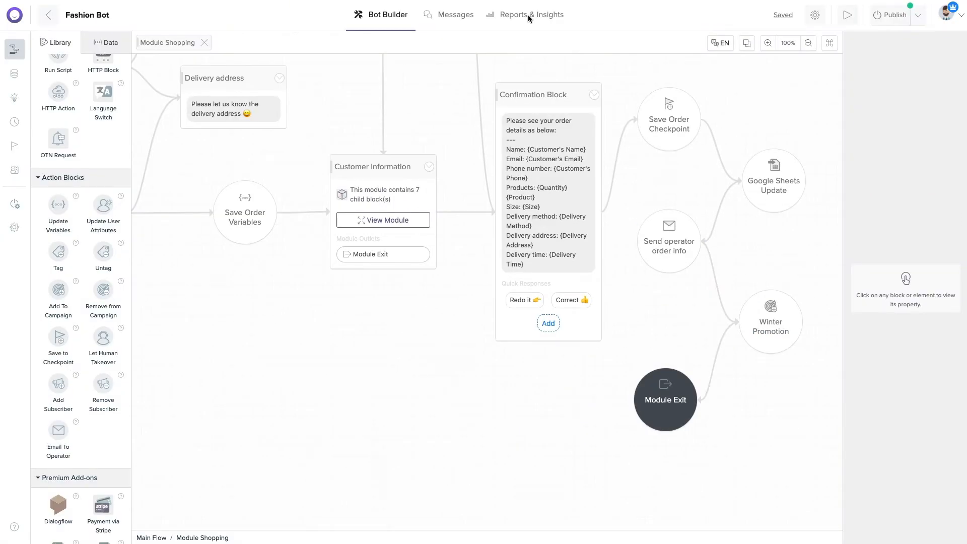
Select the three Messenger users in Audience and bulk-subscribe them to Winter Promotion.
mouse_move(515, 17)
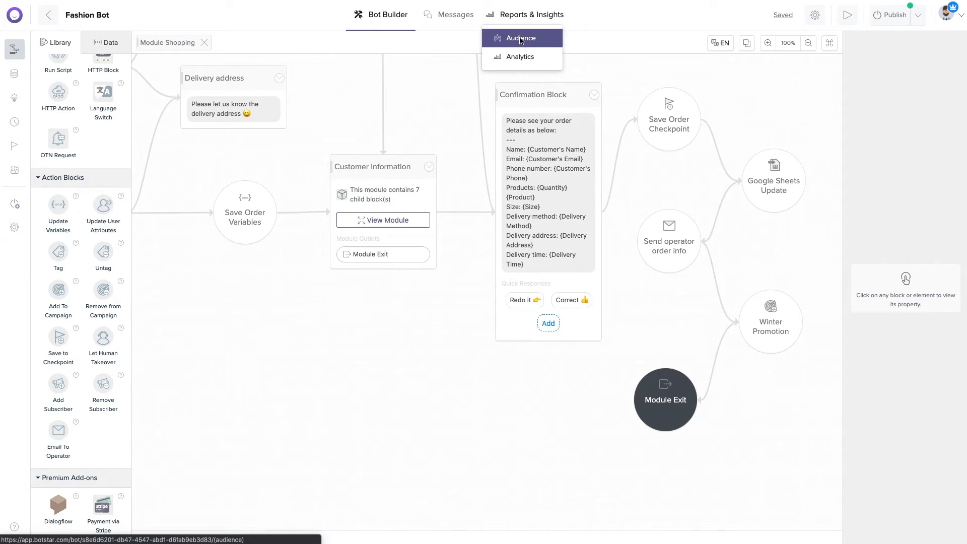
left_click(521, 39)
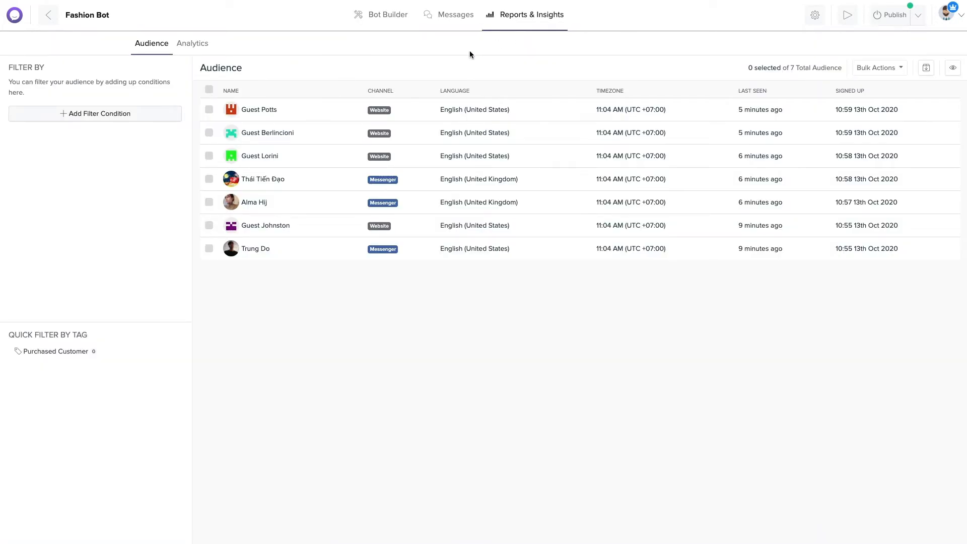
left_click(209, 179)
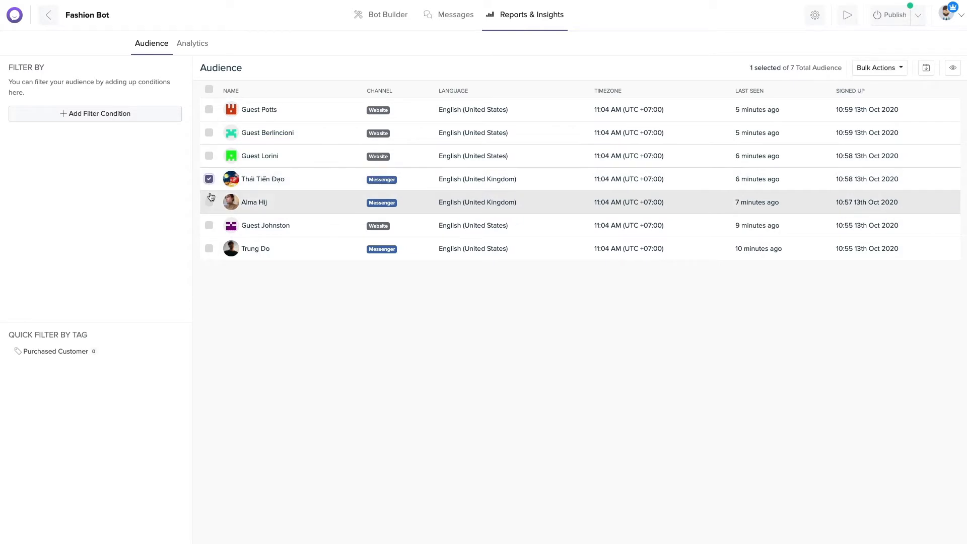
left_click(209, 202)
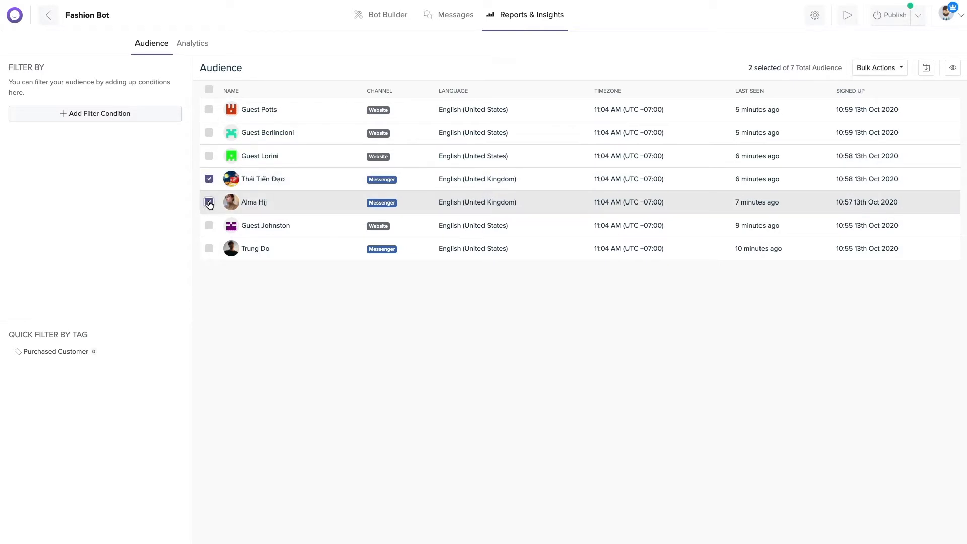
left_click(208, 251)
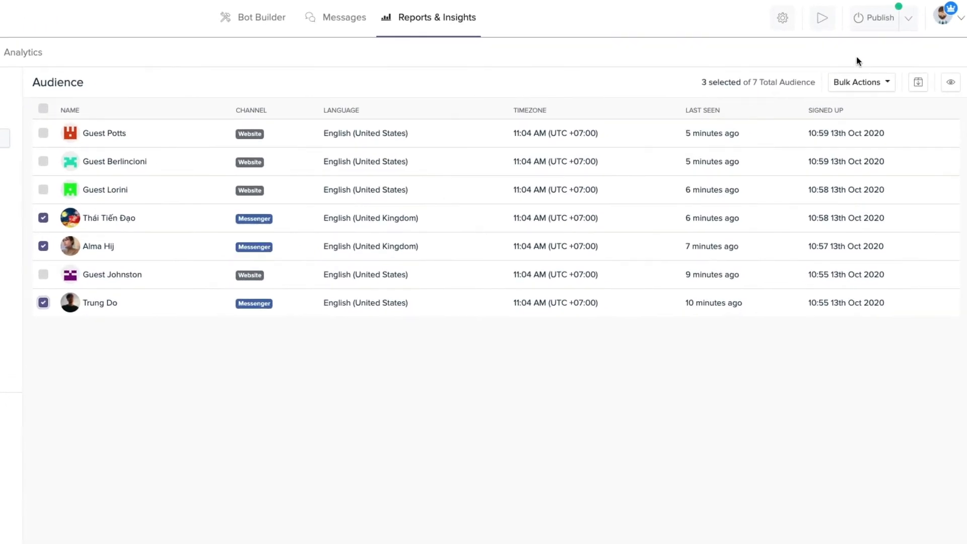
left_click(878, 83)
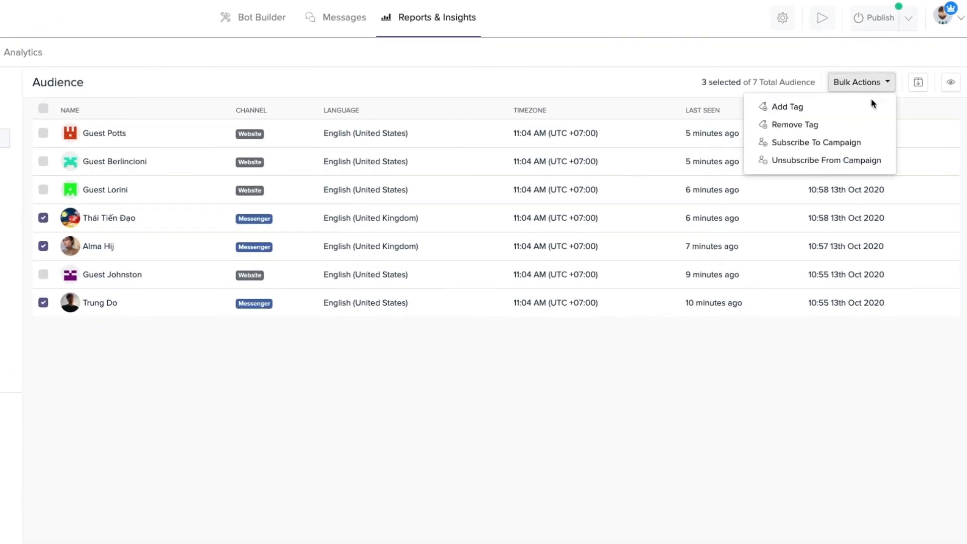
left_click(856, 143)
left_click(865, 131)
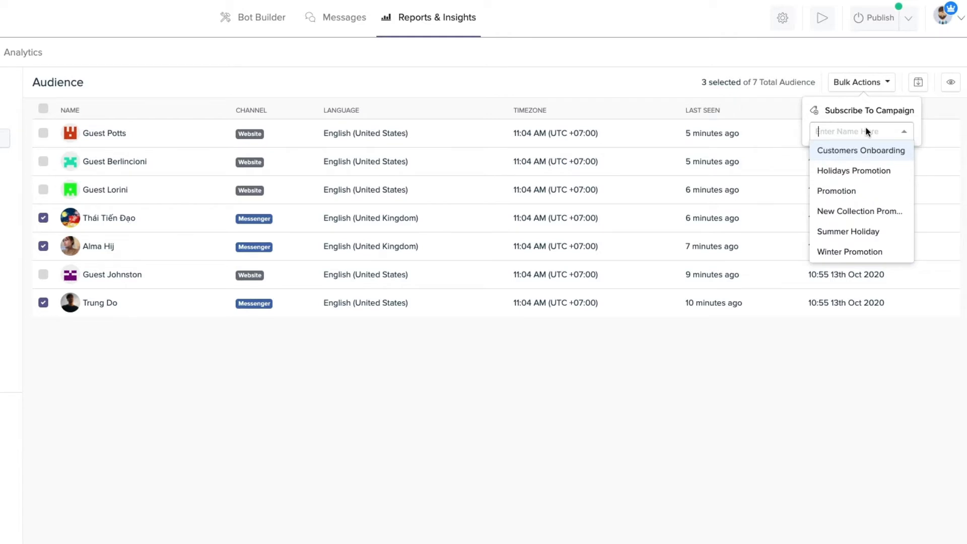
left_click(873, 251)
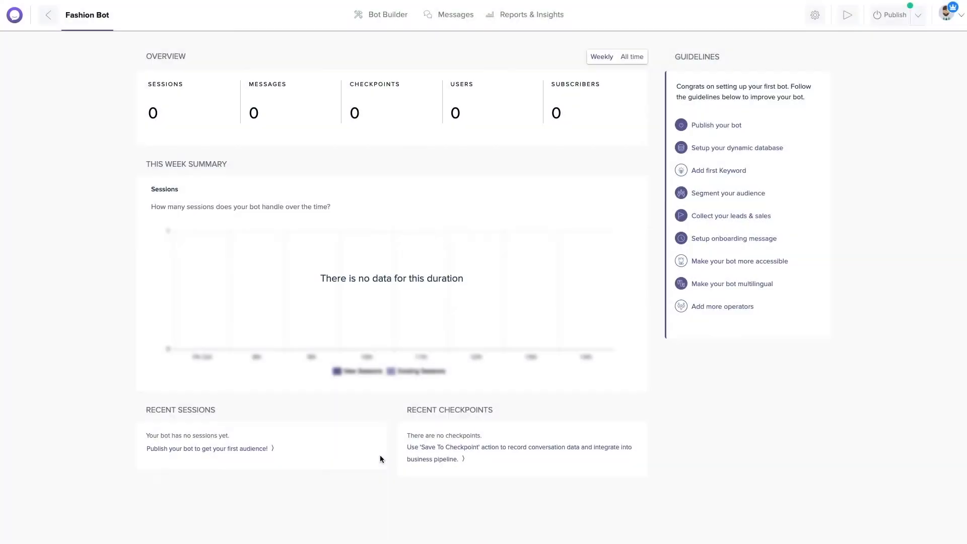
On the Keywords page, create an English keyword set named 'List Product'.
mouse_move(381, 16)
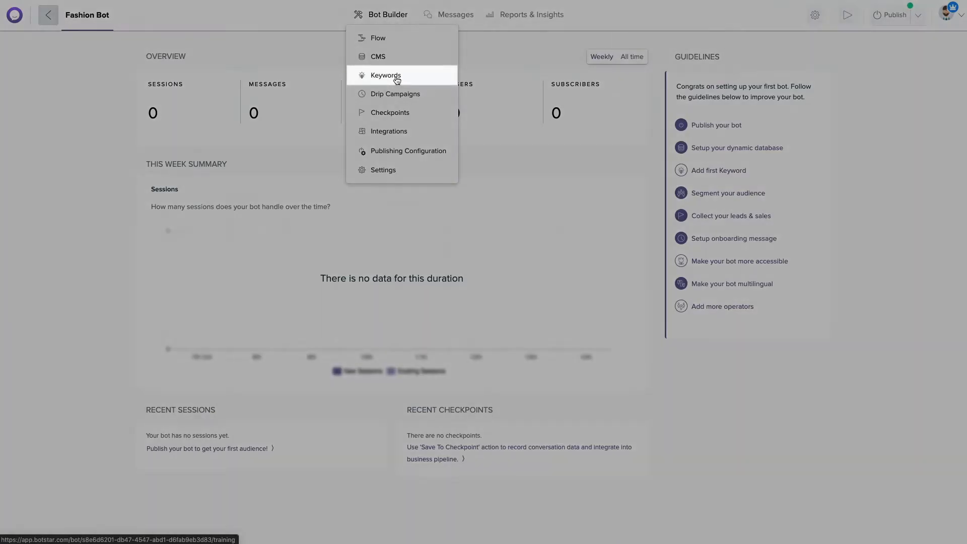
left_click(395, 76)
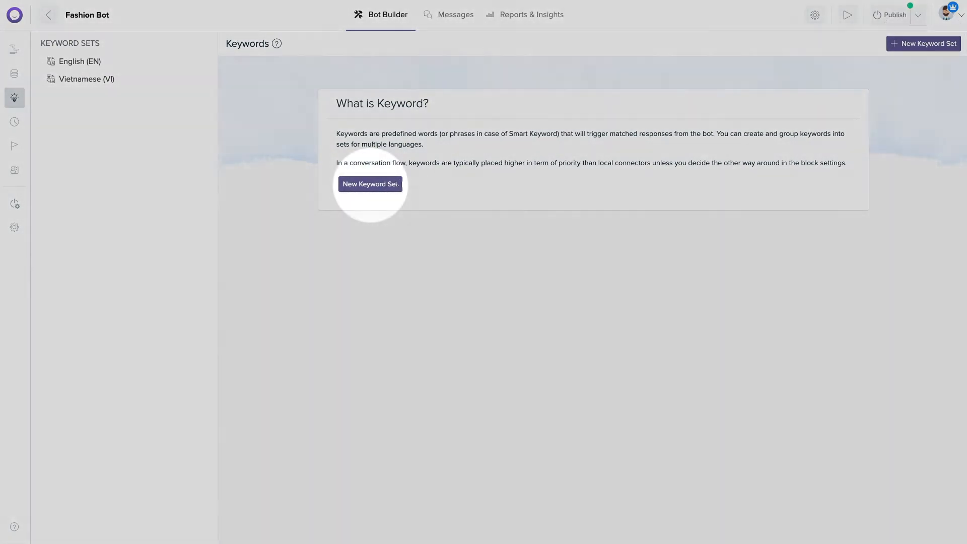
left_click(398, 182)
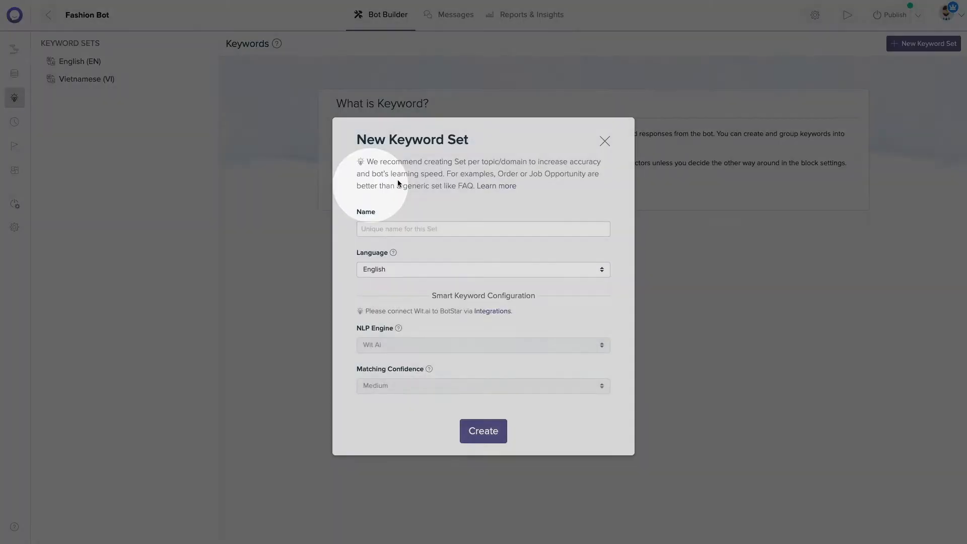
left_click(420, 228)
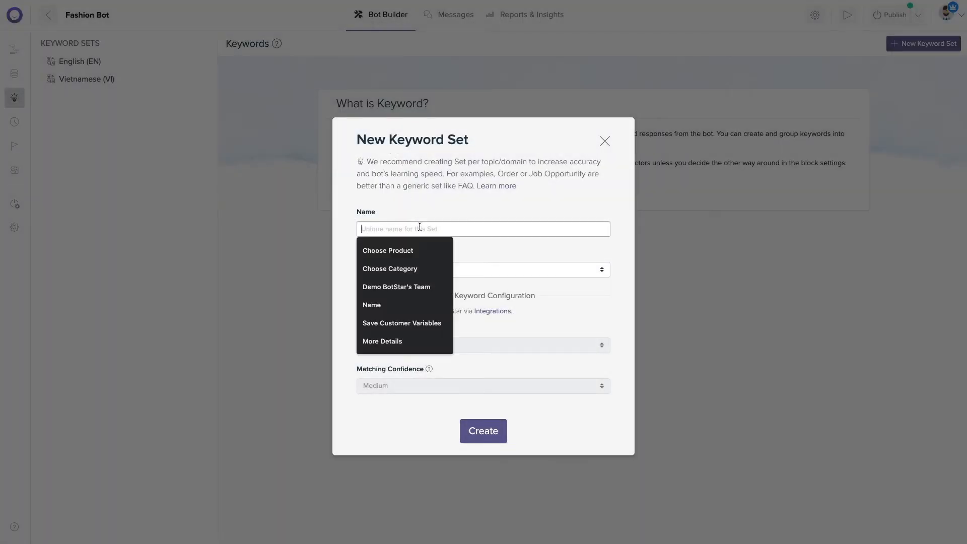
type("List Product")
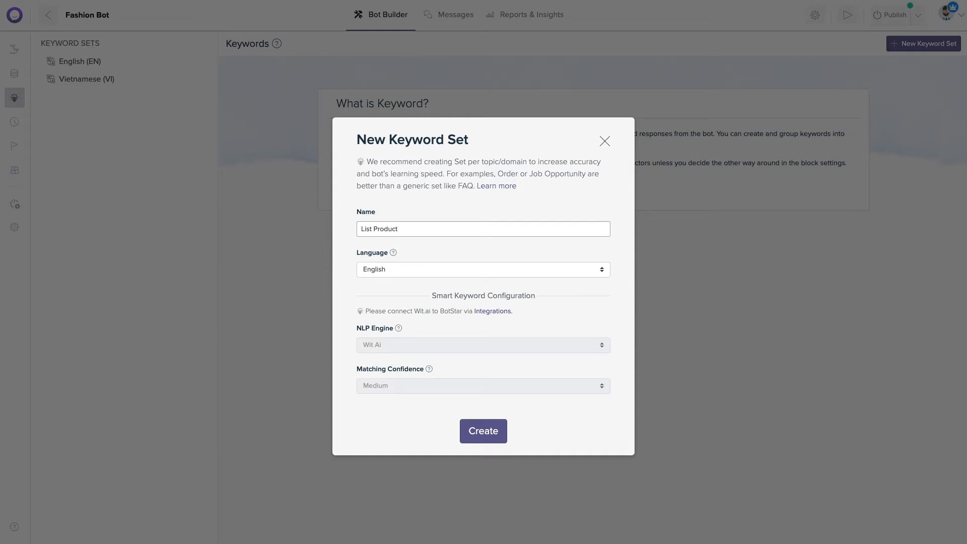
left_click(493, 431)
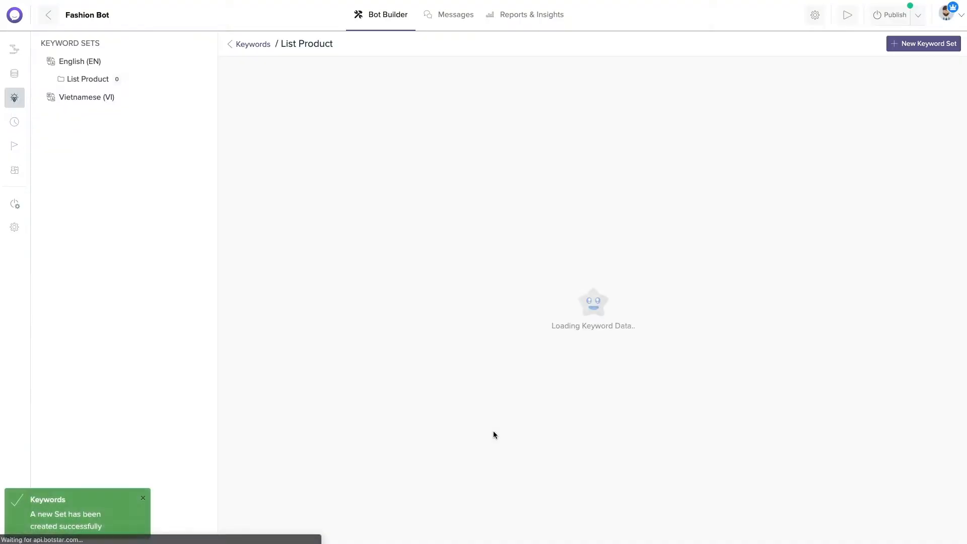
Add a keyword rule: message is 'buy' → reply with the Choose Category block.
type("buy")
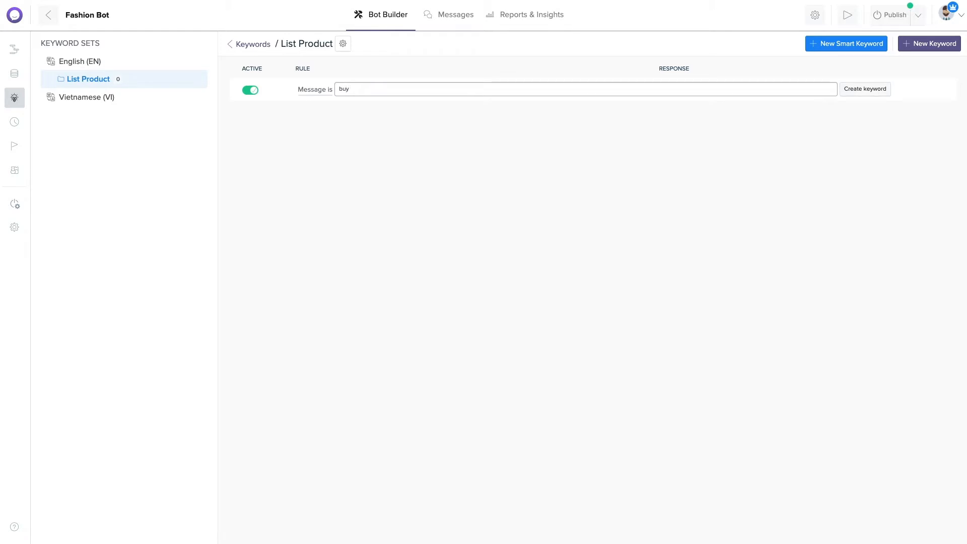
left_click(864, 90)
left_click(761, 90)
left_click(726, 106)
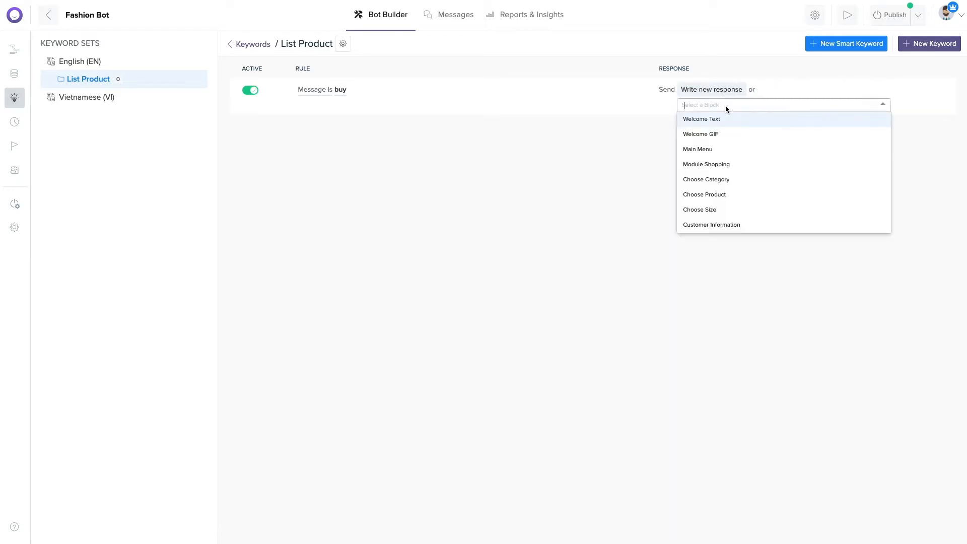
left_click(730, 182)
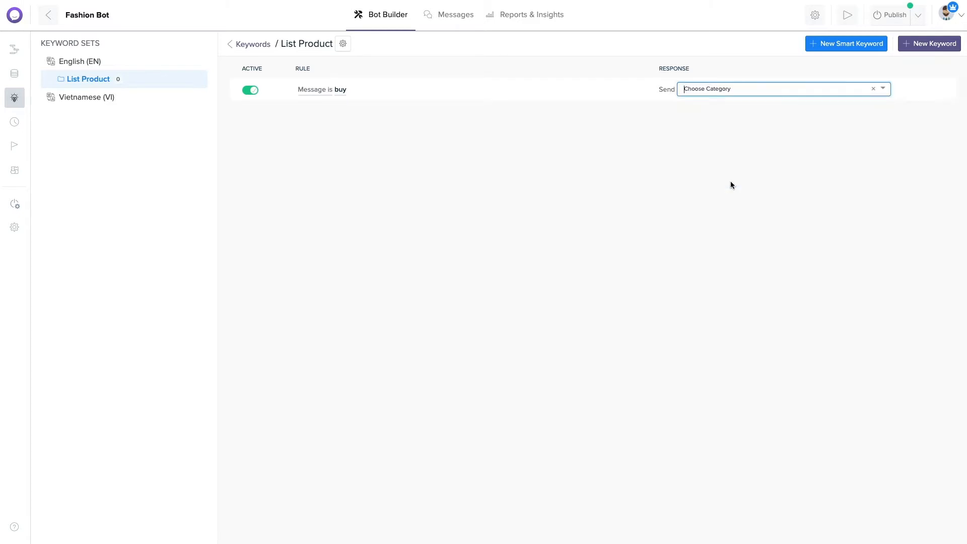
Add a rule: message contains 'shopping' → reply with the Choose Category block.
left_click(910, 46)
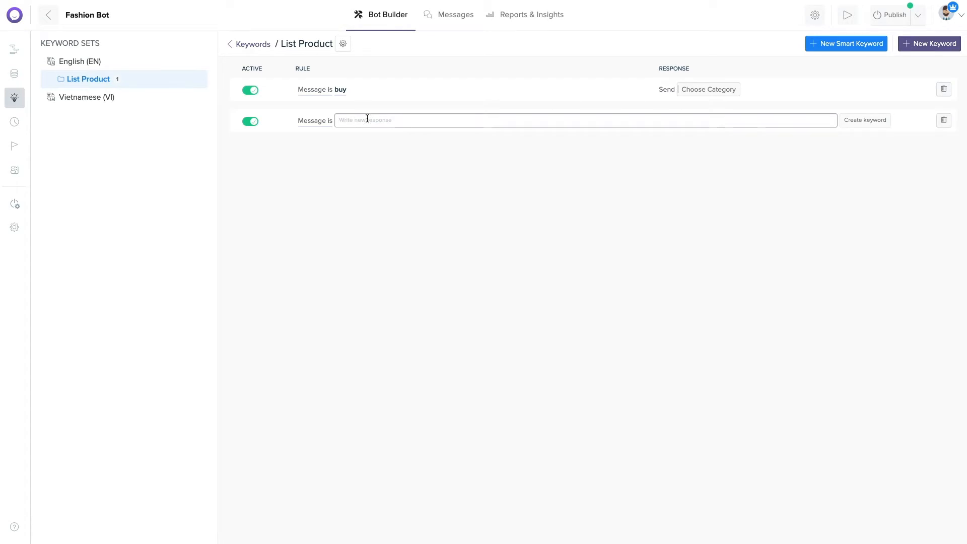
left_click(328, 124)
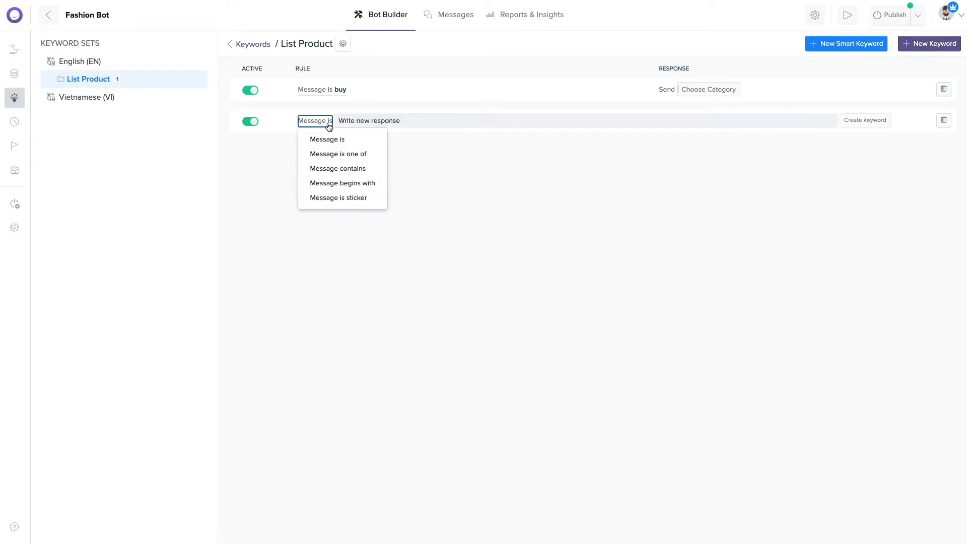
left_click(337, 166)
left_click(392, 119)
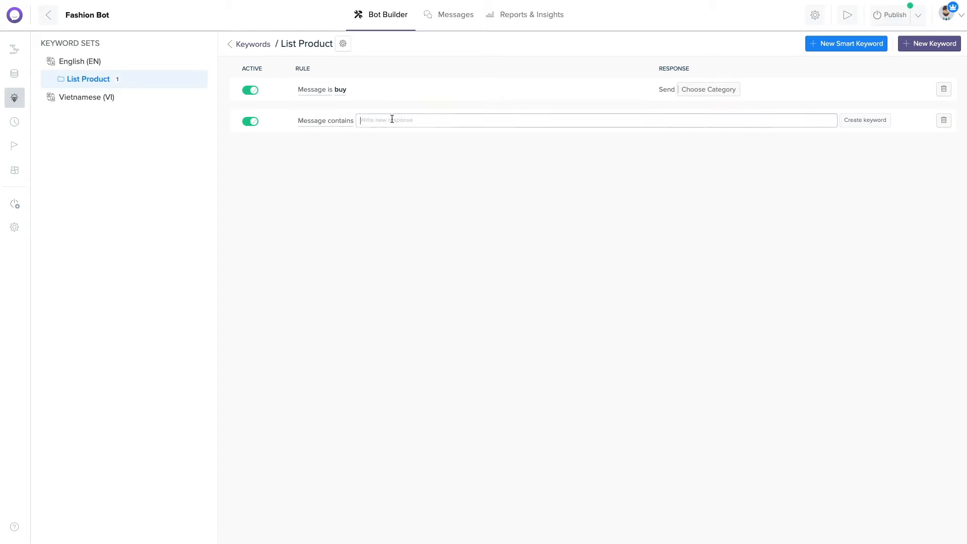
type("shopping")
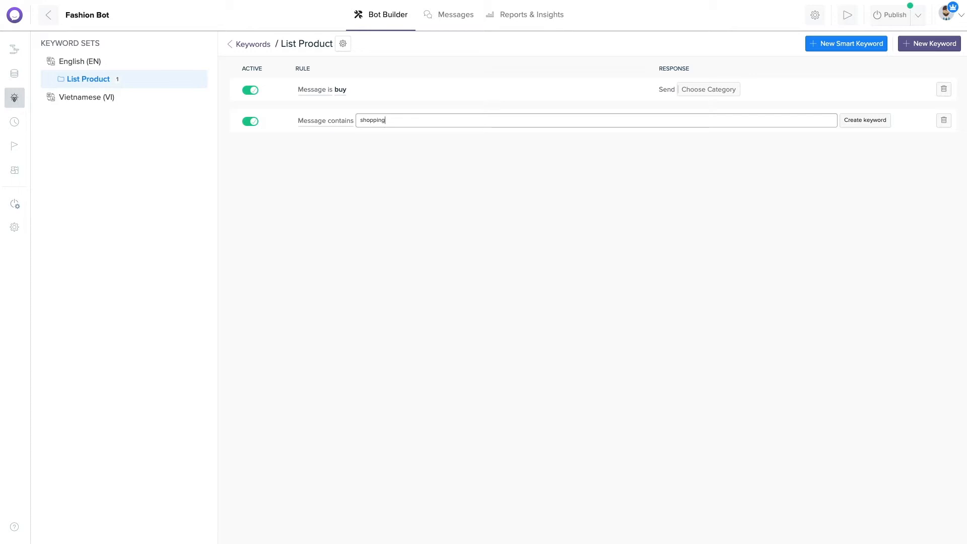
left_click(854, 121)
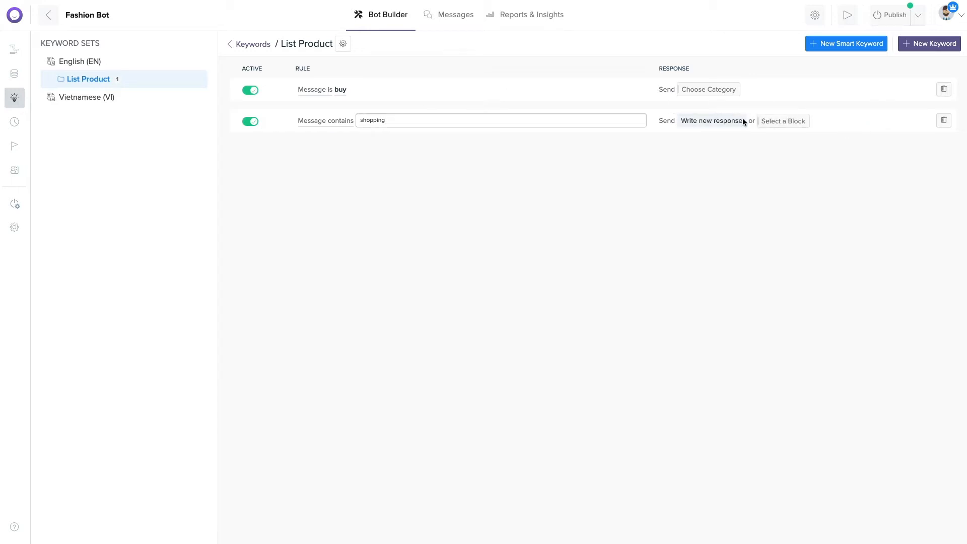
left_click(777, 121)
left_click(750, 133)
left_click(739, 211)
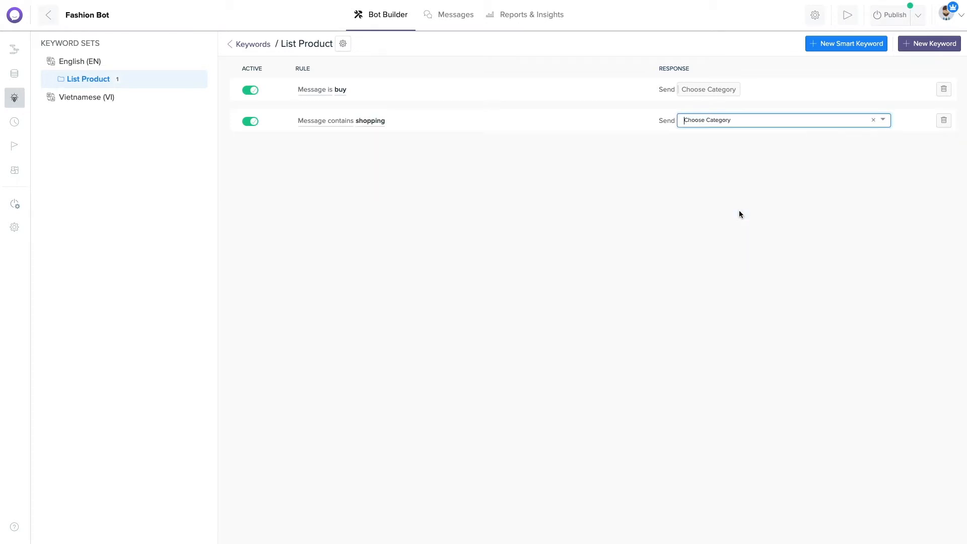
Add a rule: message begins with 'contact' → reply 'Hi, what do you want to ask us?'.
left_click(915, 43)
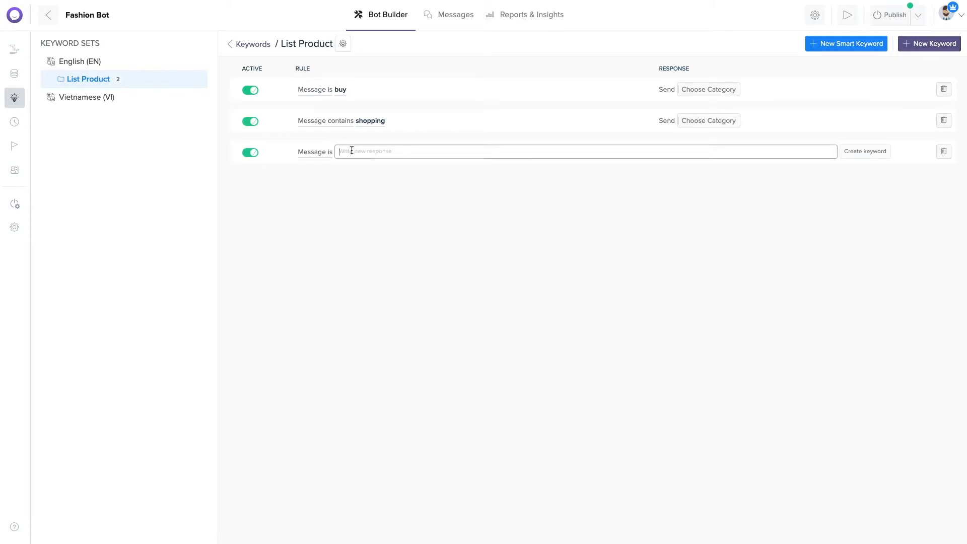
left_click(304, 154)
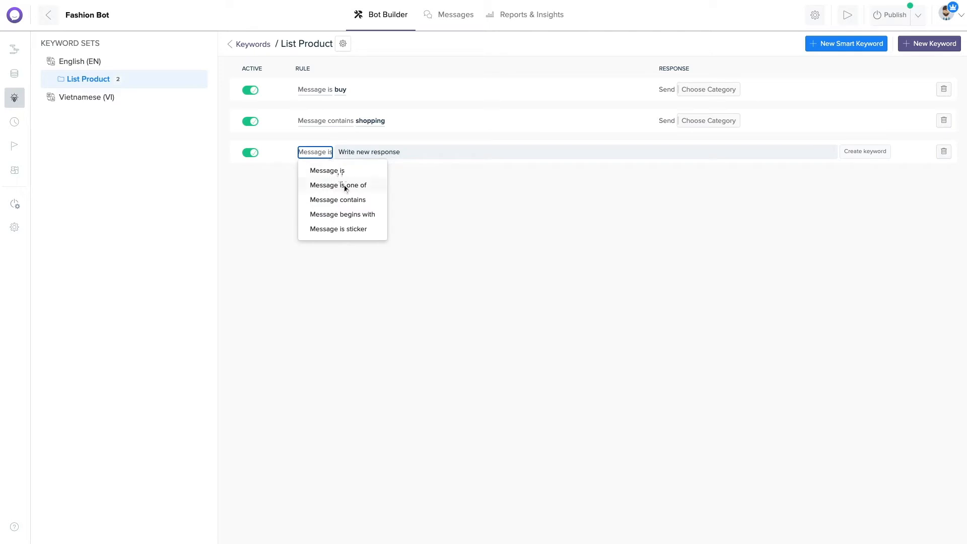
left_click(352, 214)
left_click(399, 151)
type("contact")
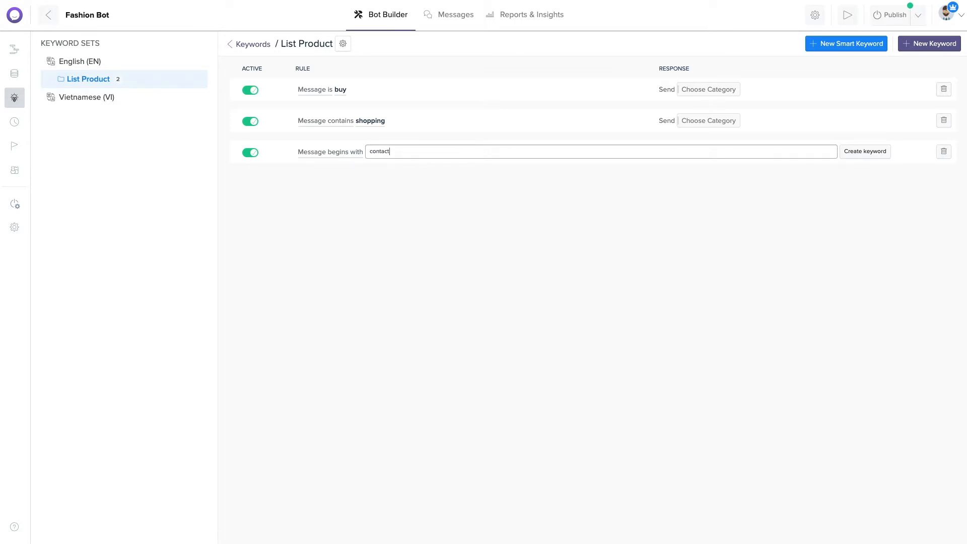
left_click(865, 151)
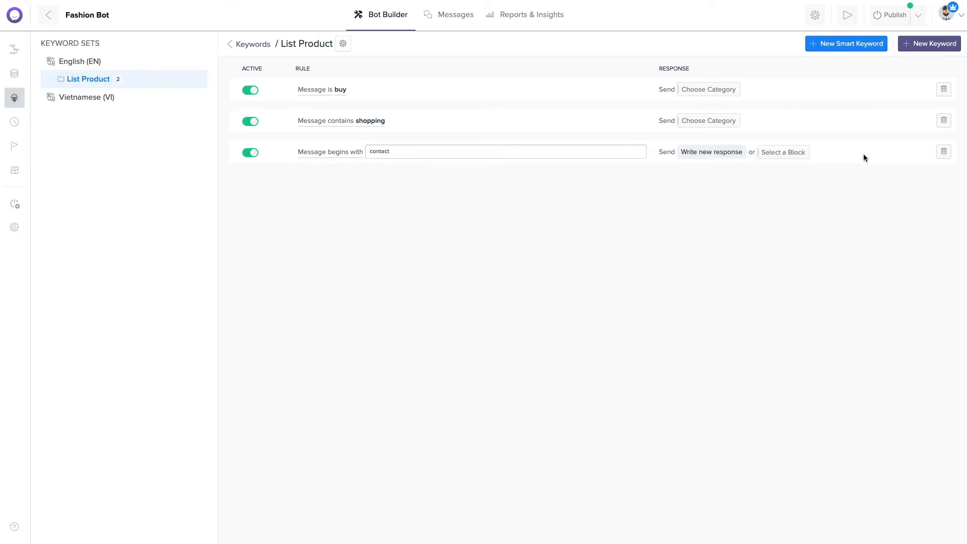
left_click(718, 153)
type("Hi, what do you want to ask us?")
key("Return")
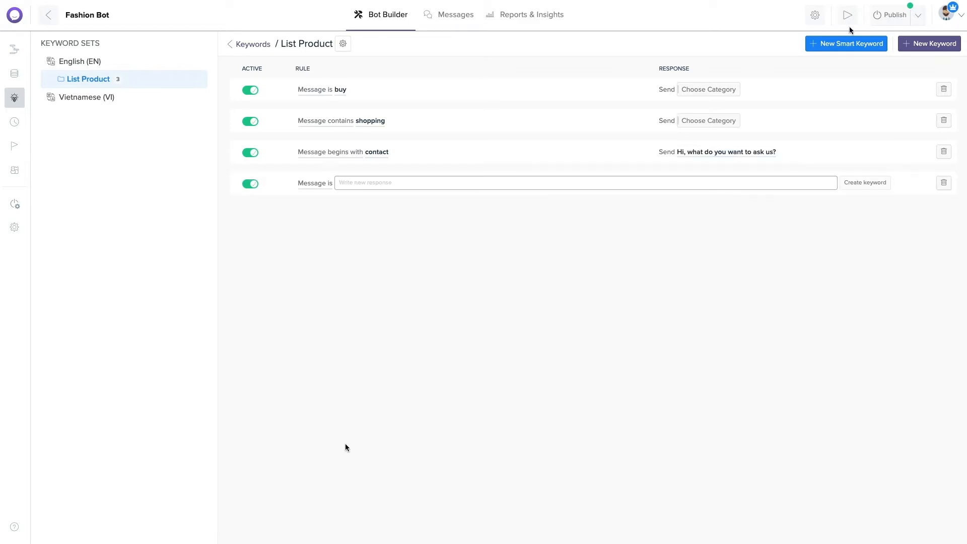
left_click(847, 14)
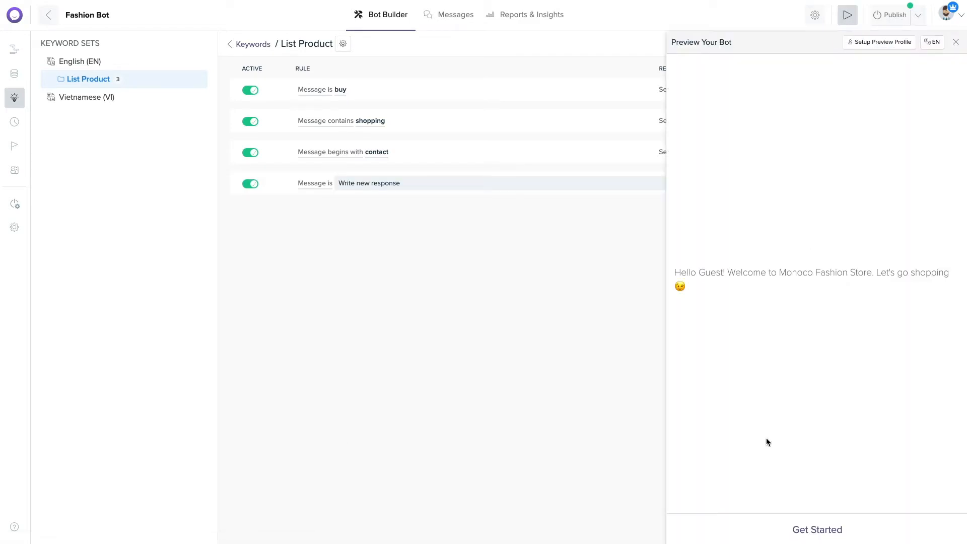
left_click(821, 527)
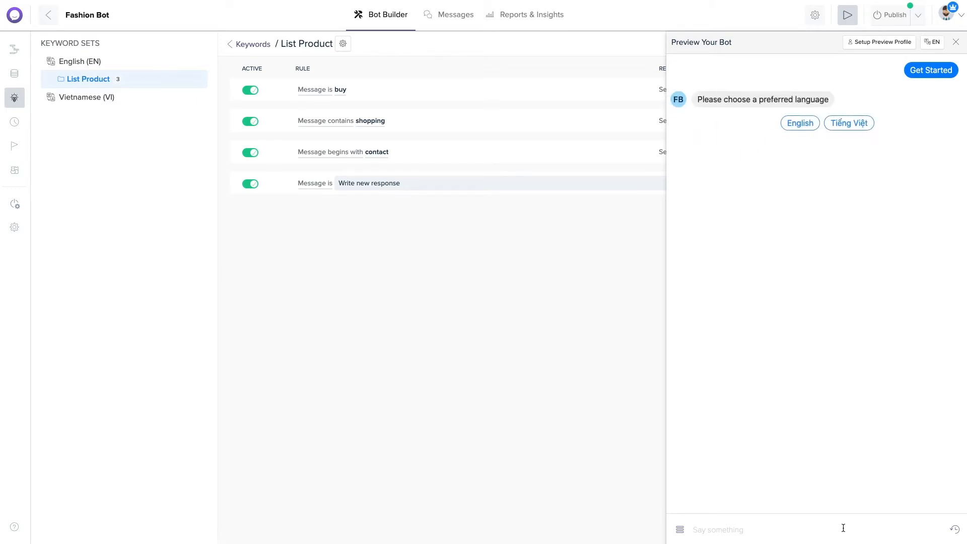
left_click(795, 127)
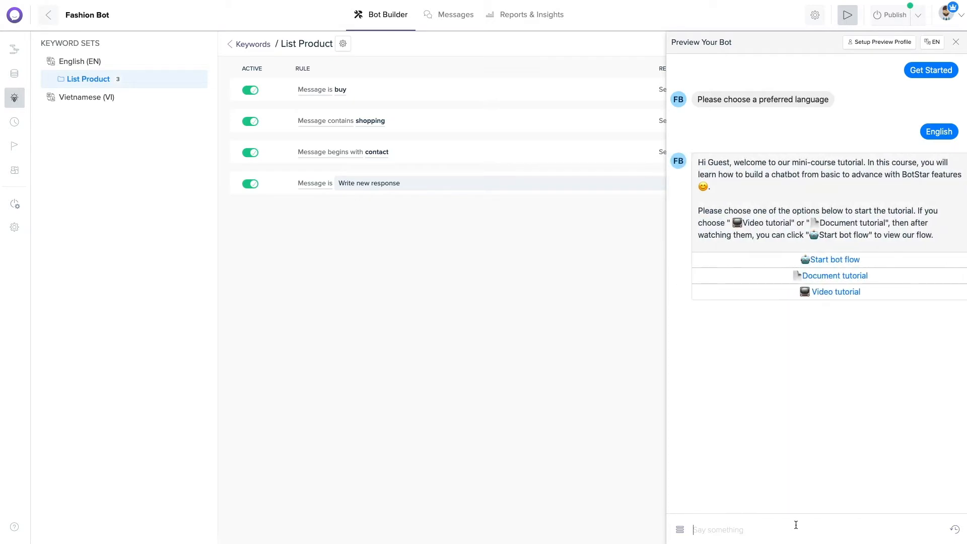
type("buy")
key("Return")
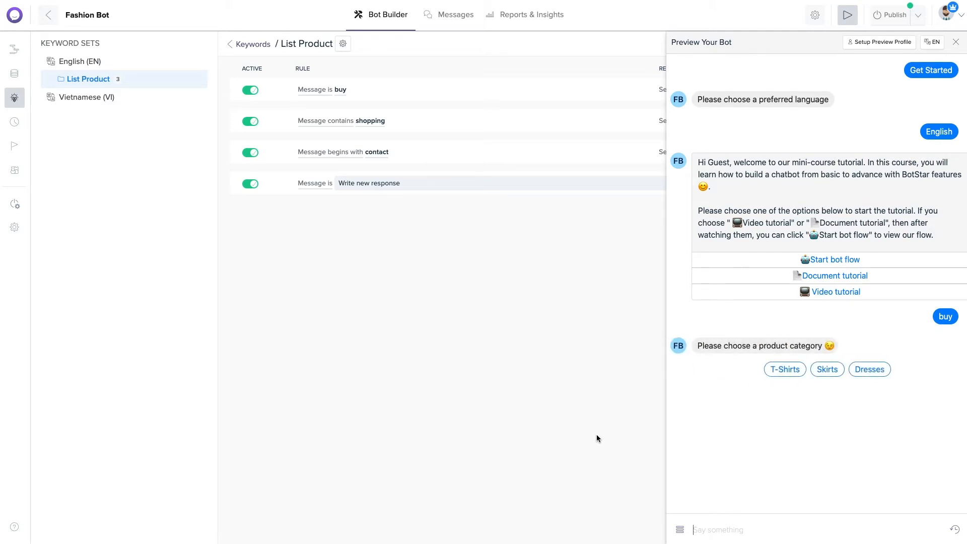
type("contact")
key("Return")
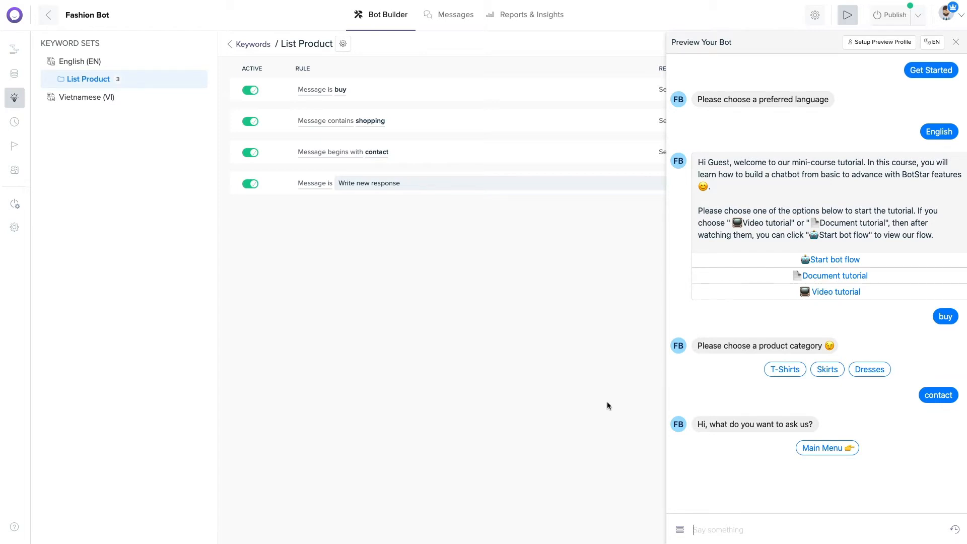
left_click(956, 42)
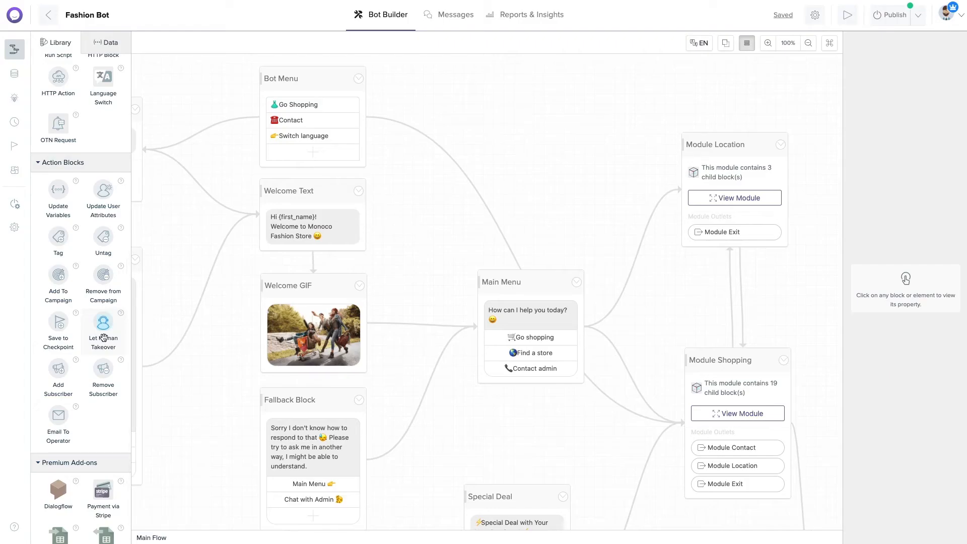
Add a human takeover action to the flow and rename it 'Chat with staff'.
left_click_drag(103, 330, 527, 156)
left_click(539, 148)
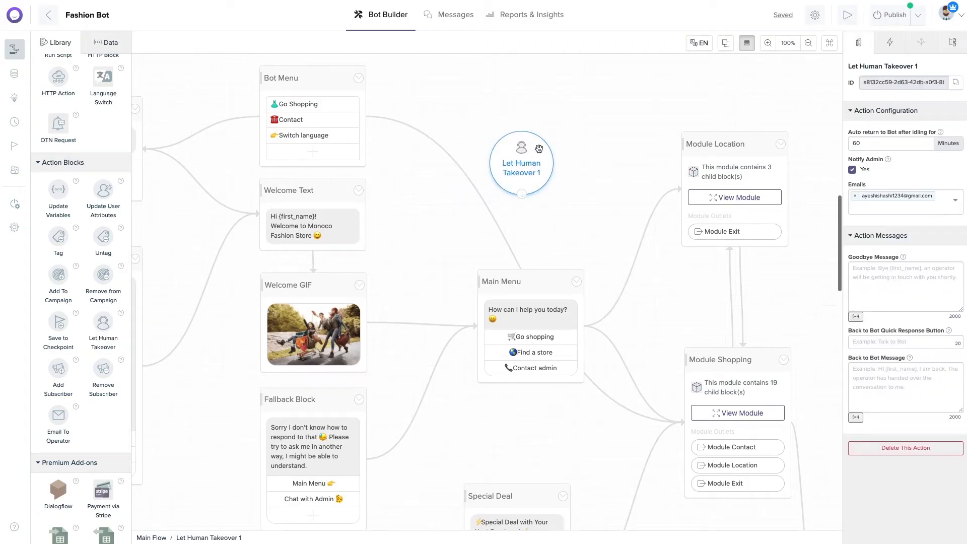
left_click(884, 67)
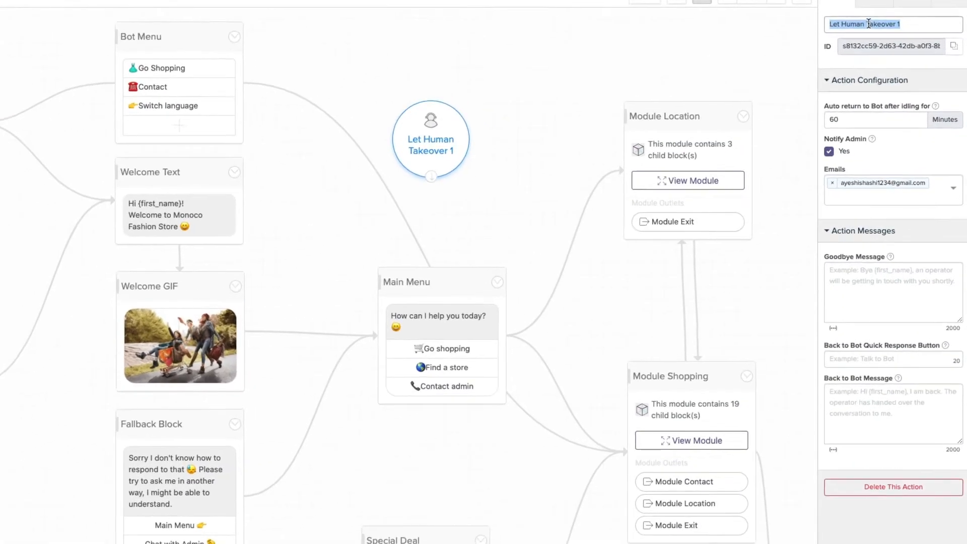
type("Chat")
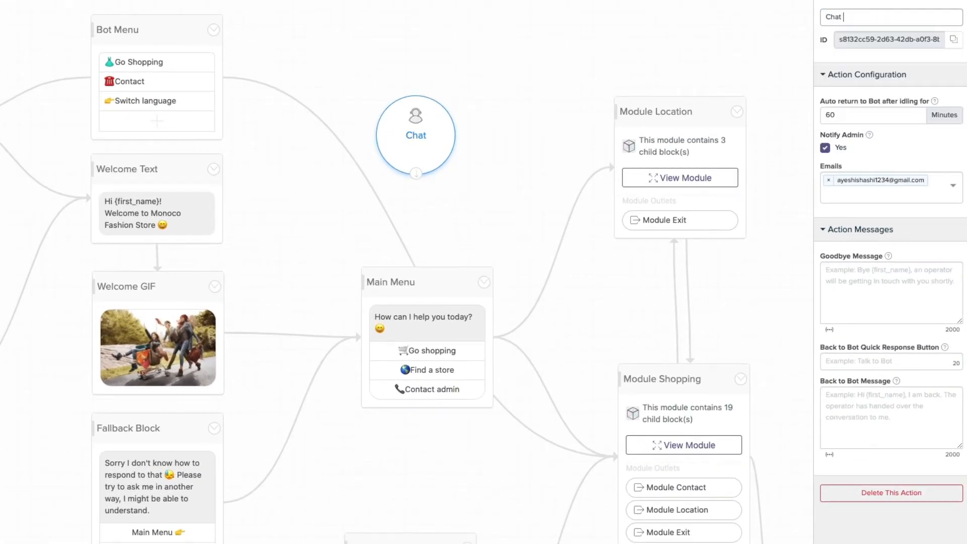
type(" with staff")
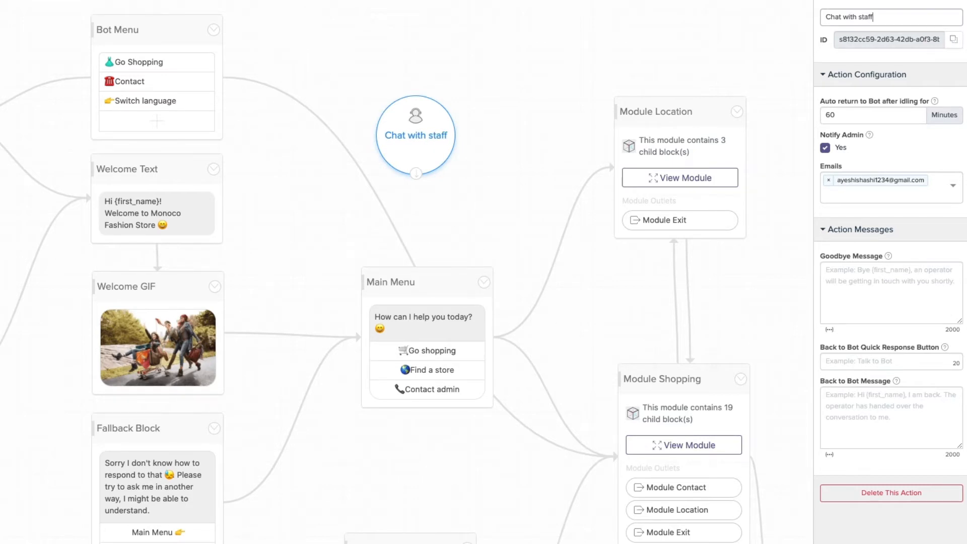
left_click(476, 152)
Write the goodbye message asking the user to send their inquiries or questions 😓.
left_click(431, 135)
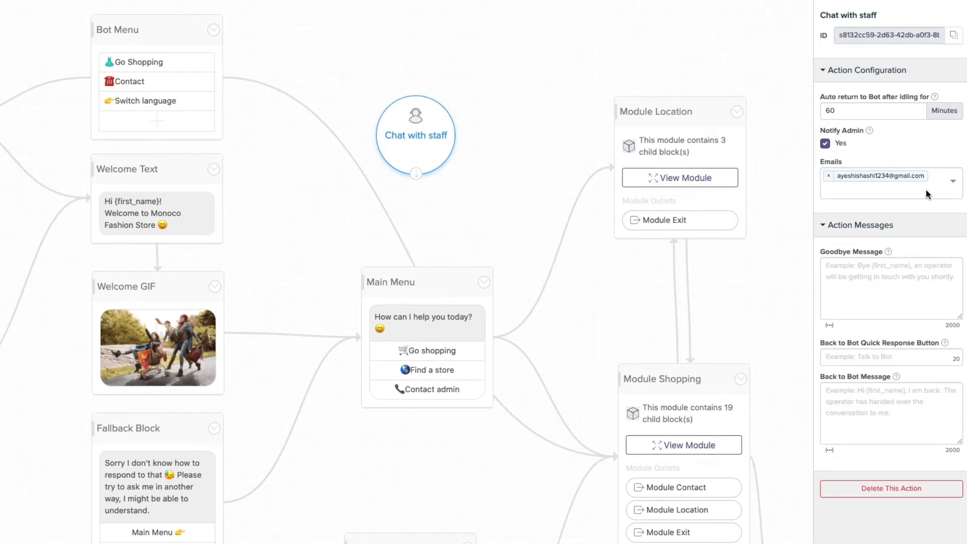
left_click(891, 286)
type("It's seems you have something to talk with us. One of our staffs would love to answer your quiries")
key("BackSpace")
key("BackSpace")
key("BackSpace")
key("BackSpace")
key("BackSpace")
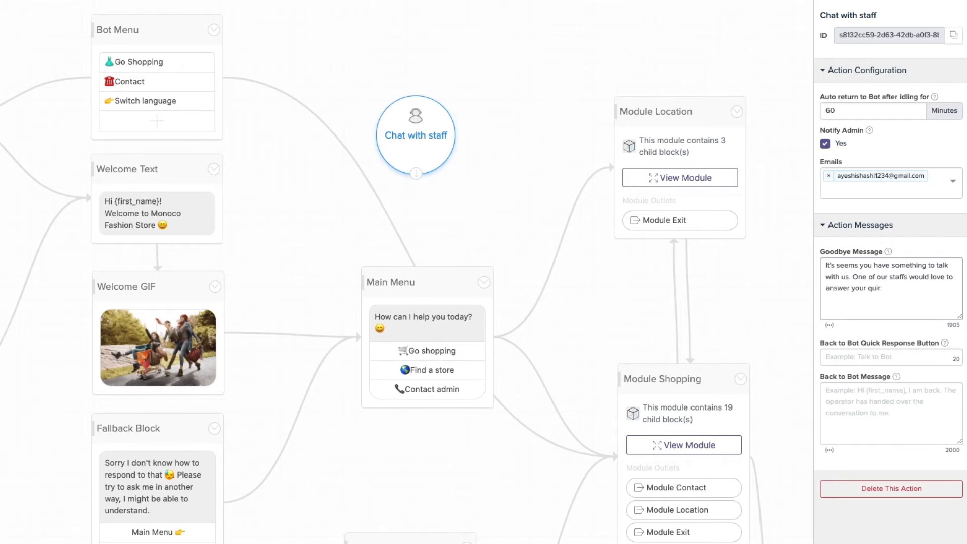
type("eries. Please send us your inquiries or questions 😓")
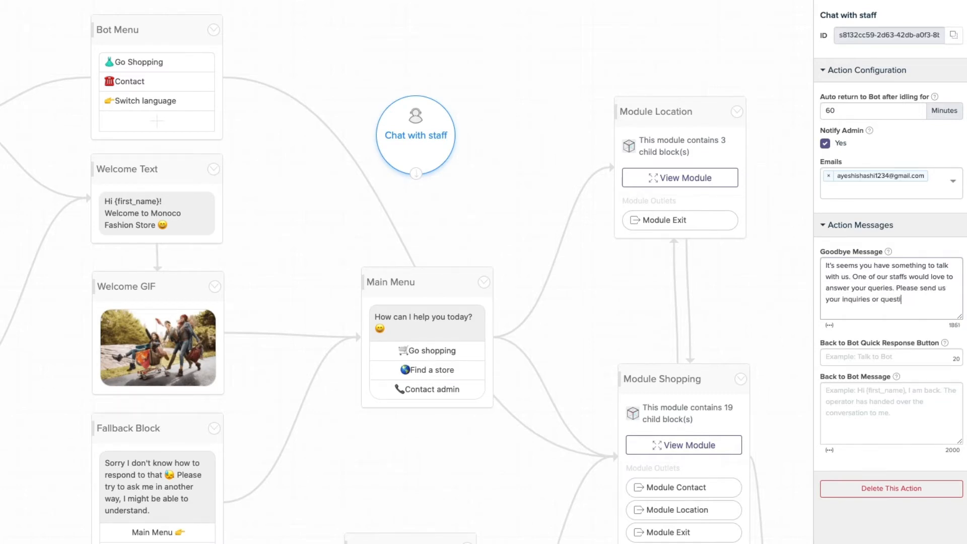
Label the return-to-bot button 'Talk to Bot' with a waving-hand emoji.
left_click(859, 357)
type("Talk to Bot")
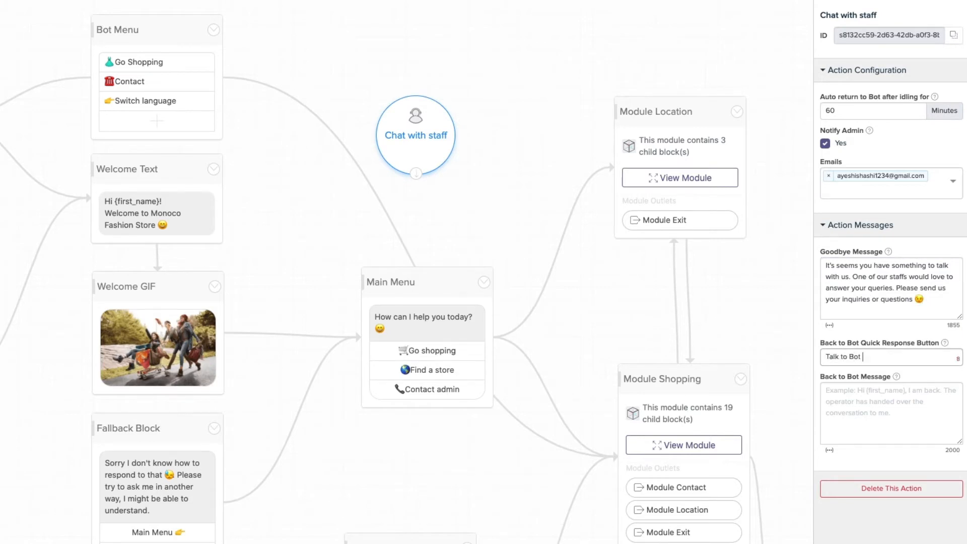
key("ctrl+super+space")
left_click(780, 479)
Set the back message to 'Hi {first name}! I'm back. The operator has handed over the conversation to me 😋'.
left_click(905, 407)
type("Hi")
left_click(830, 450)
left_click(857, 512)
type("! I'm back.")
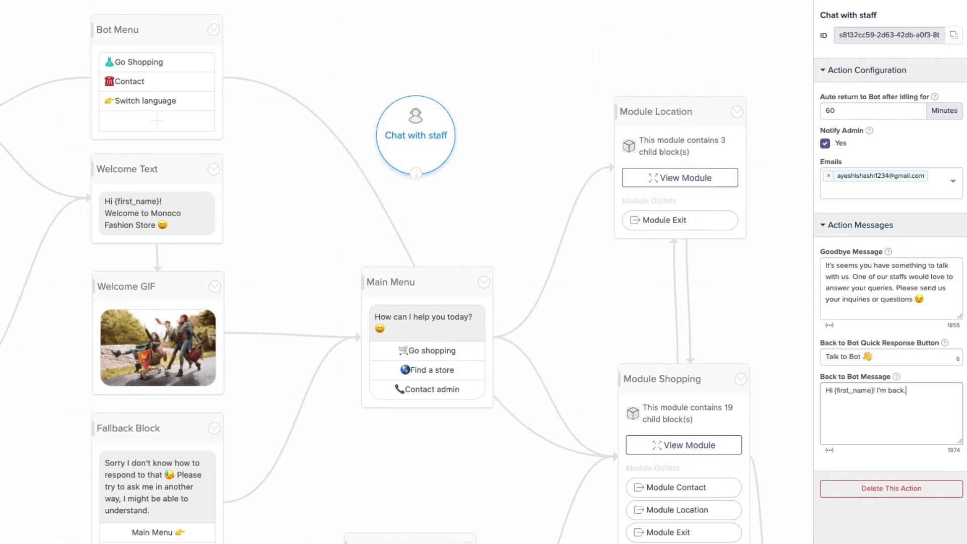
type(" The operator has handed over the conversation to me")
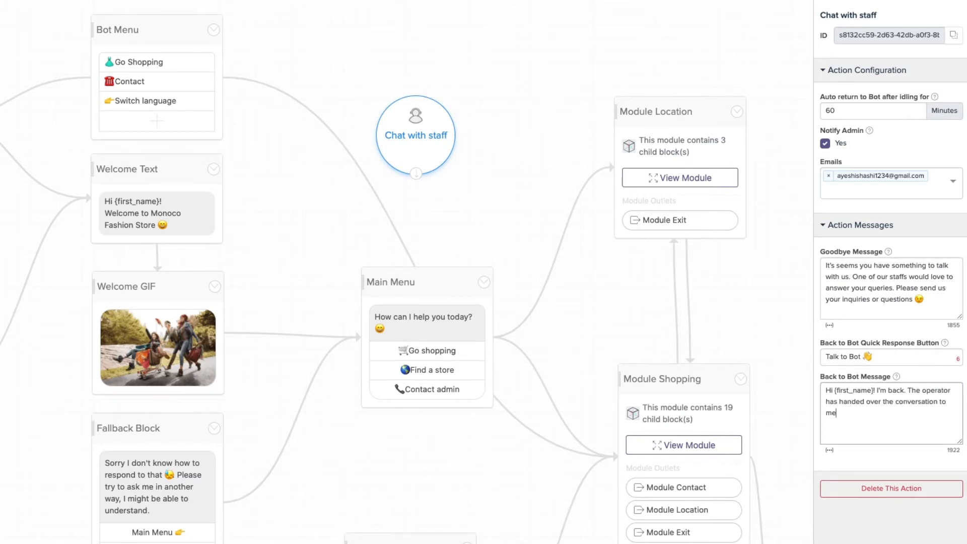
left_click(830, 450)
left_click(913, 472)
left_click(437, 200)
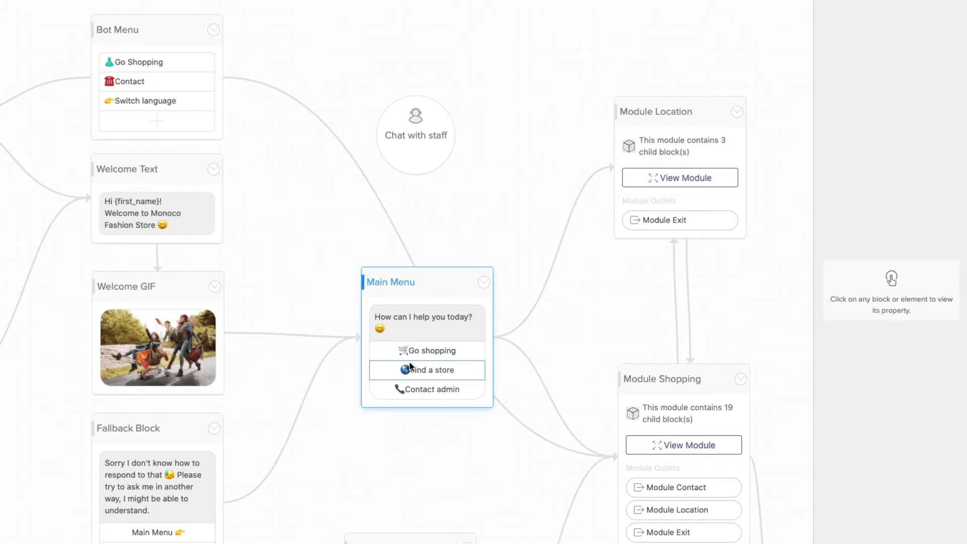
Connect Contact admin, the Module Contact exit and Bot Menu's Contact to Chat with staff, and Chat with staff to Main Menu.
left_click(428, 395)
left_click_drag(483, 390, 430, 113)
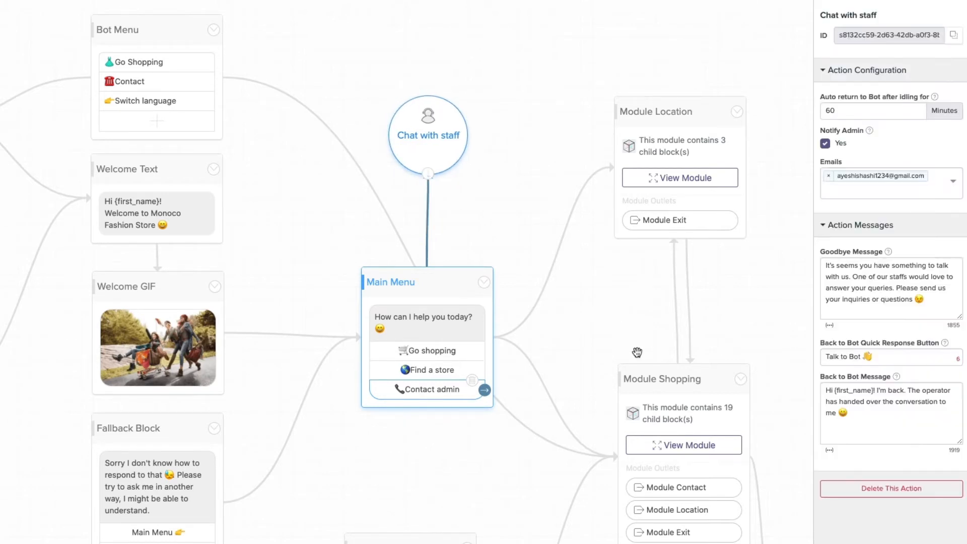
left_click(676, 487)
left_click_drag(741, 488, 427, 335)
left_click(440, 160)
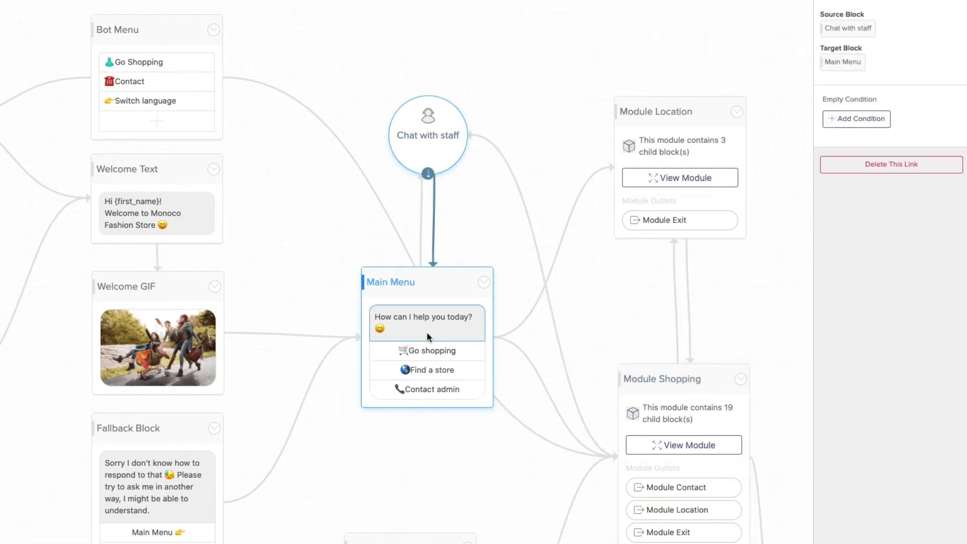
left_click(166, 81)
left_click_drag(214, 82, 397, 135)
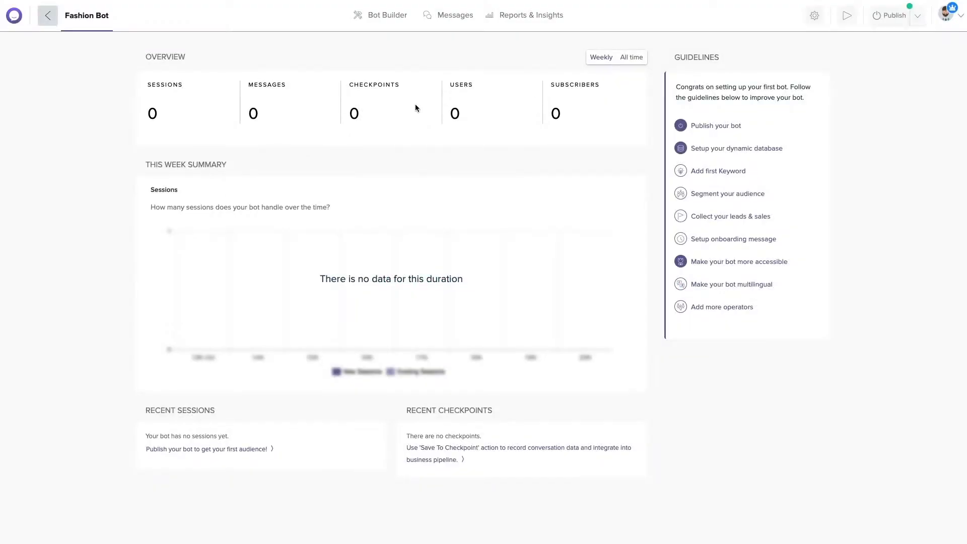
Switch on the Dialogflow integration and allow BotStar access through the Google sign-in.
mouse_move(384, 19)
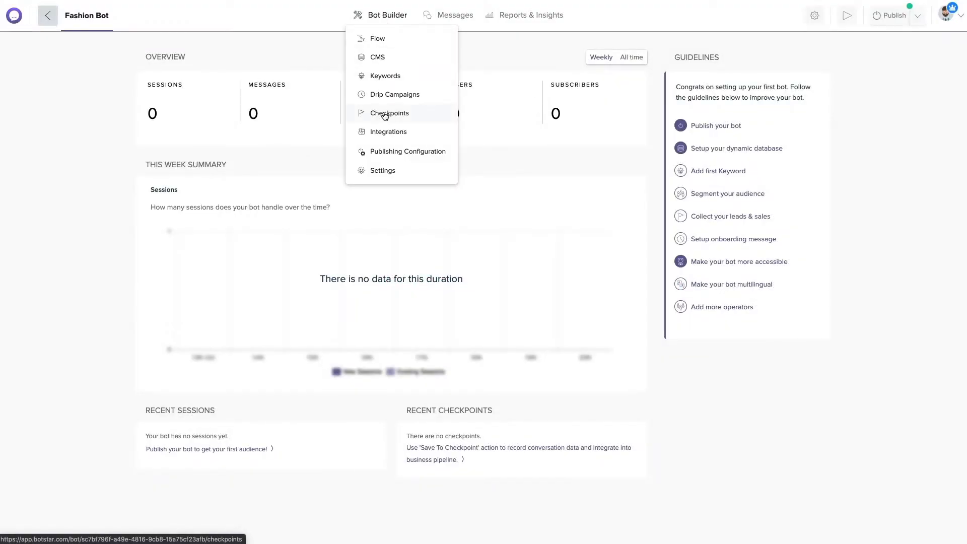
left_click(392, 131)
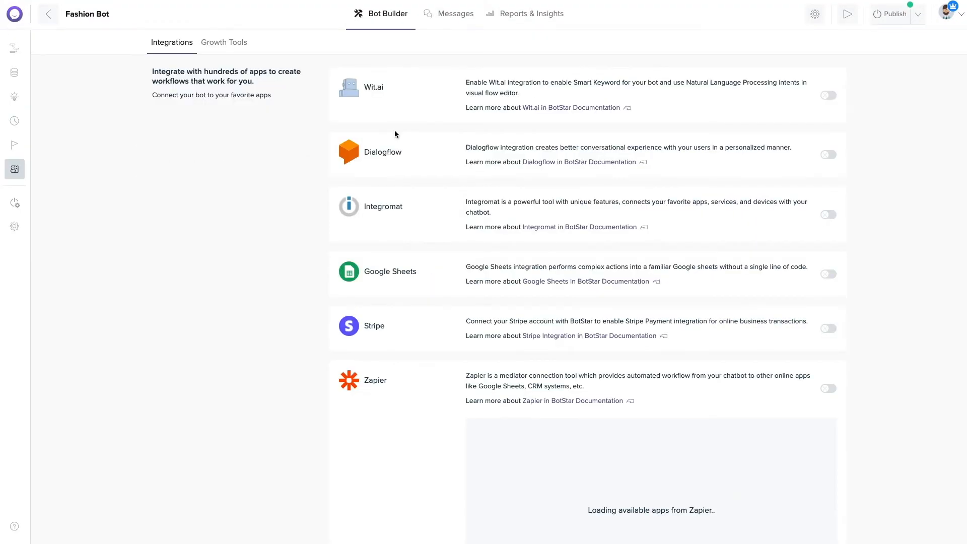
left_click(829, 154)
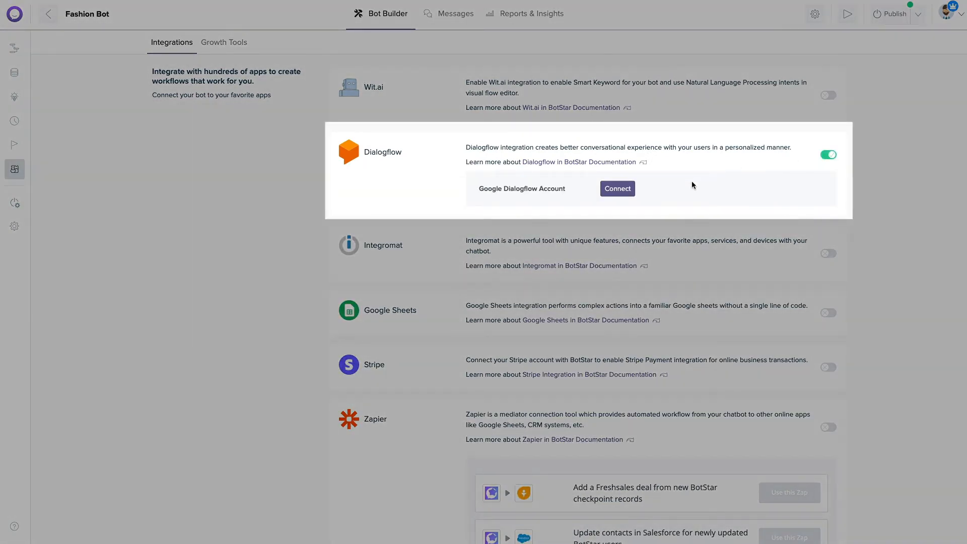
left_click(612, 193)
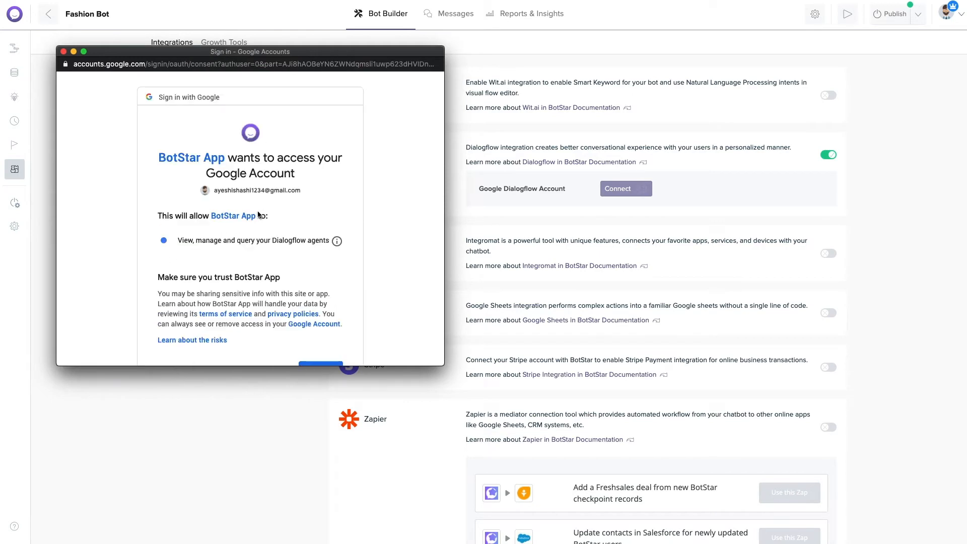
scroll(270, 241, "down", 3)
left_click(325, 295)
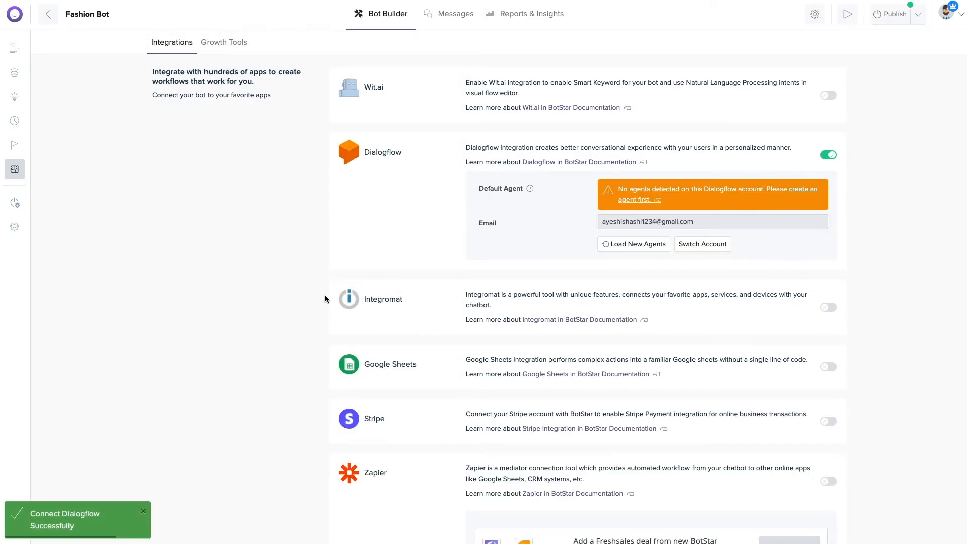
Create a new Dialogflow agent called Monoco-Fashion-Store.
left_click(651, 200)
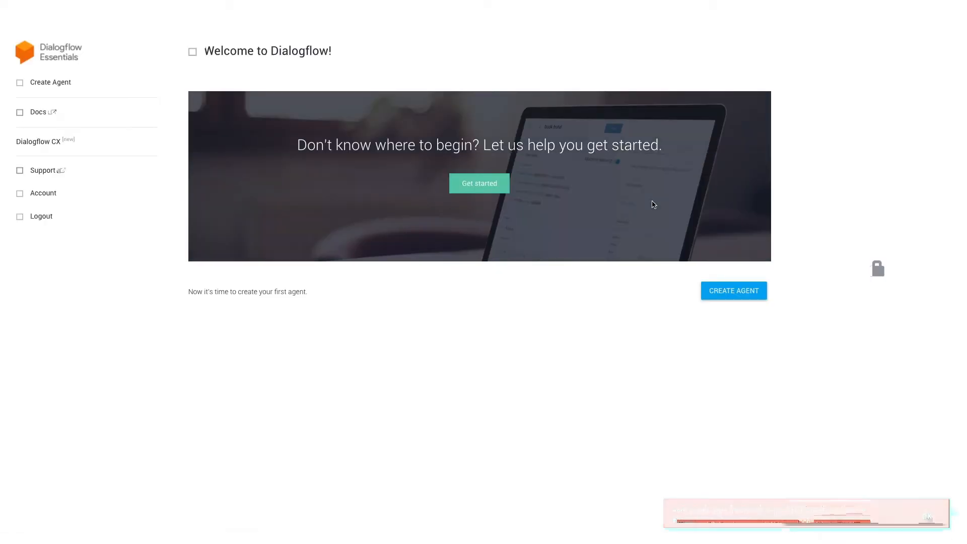
left_click(733, 291)
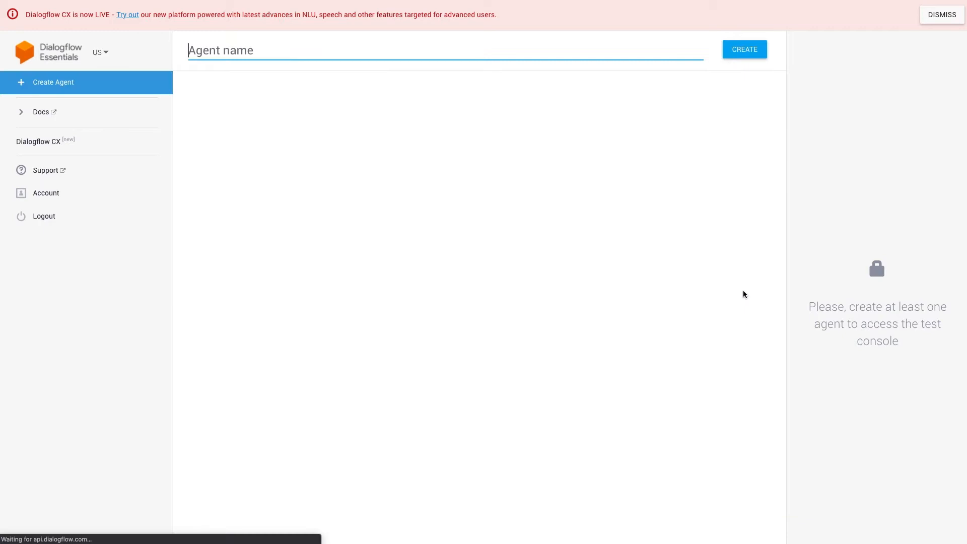
type("Monoco-Fashion-Store")
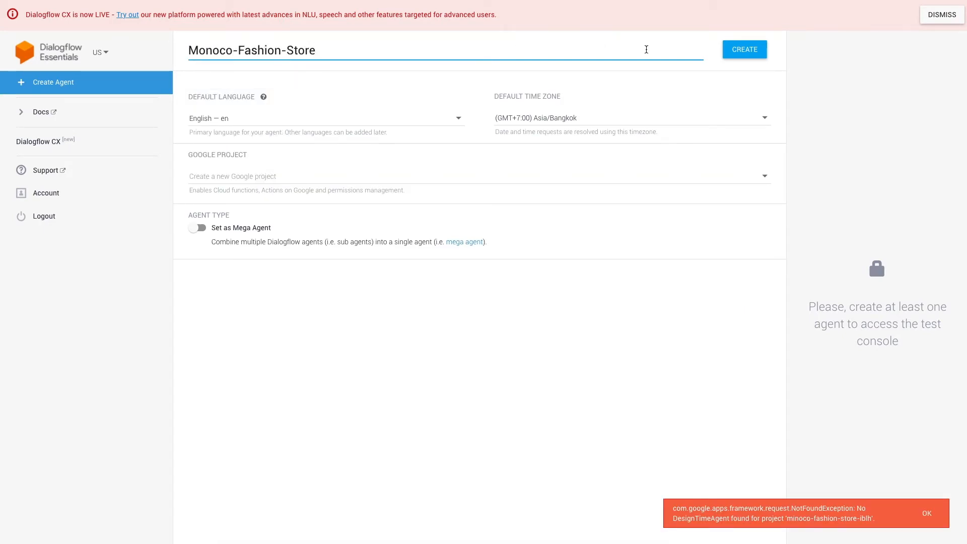
left_click(748, 49)
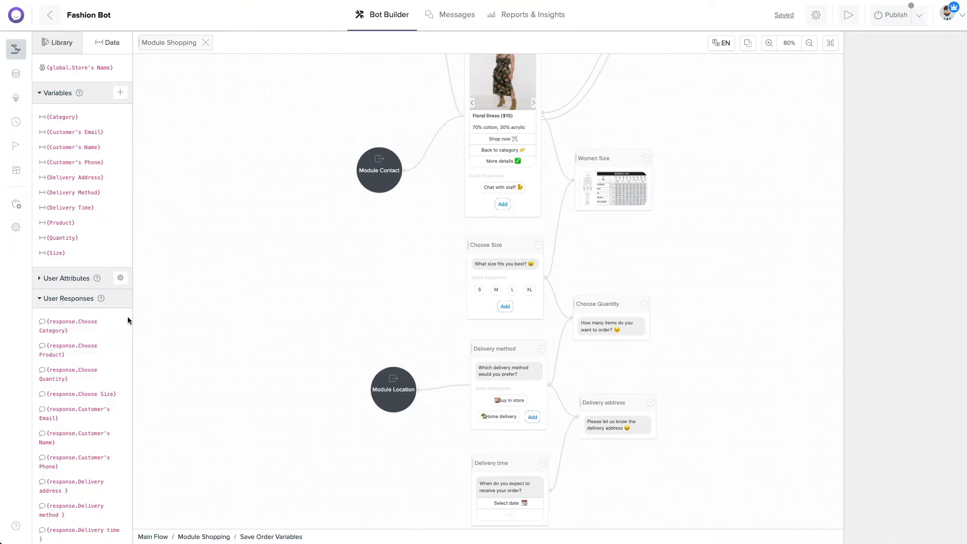
scroll(127, 320, "down", 1)
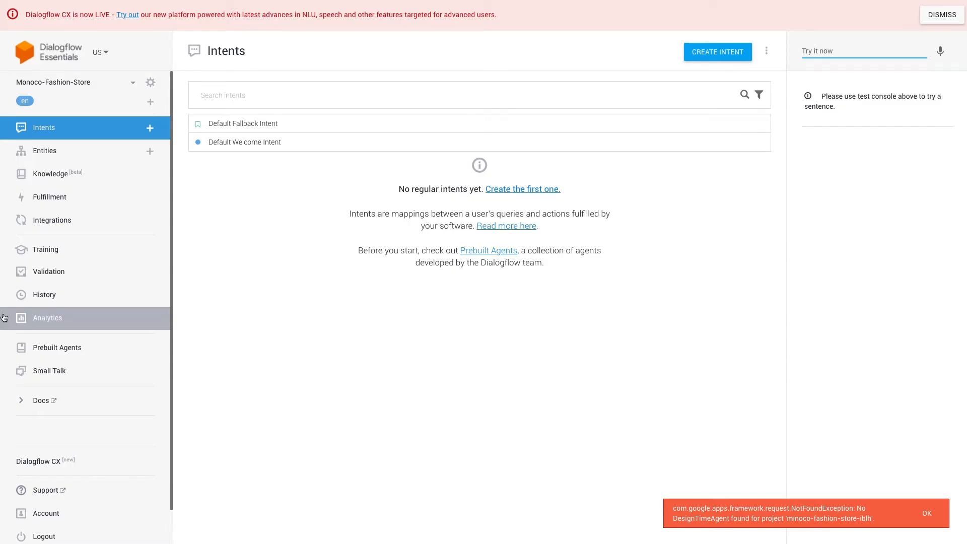
Create a Clothes entity with Yellow, White, Red and Green T-shirt entries.
left_click(73, 161)
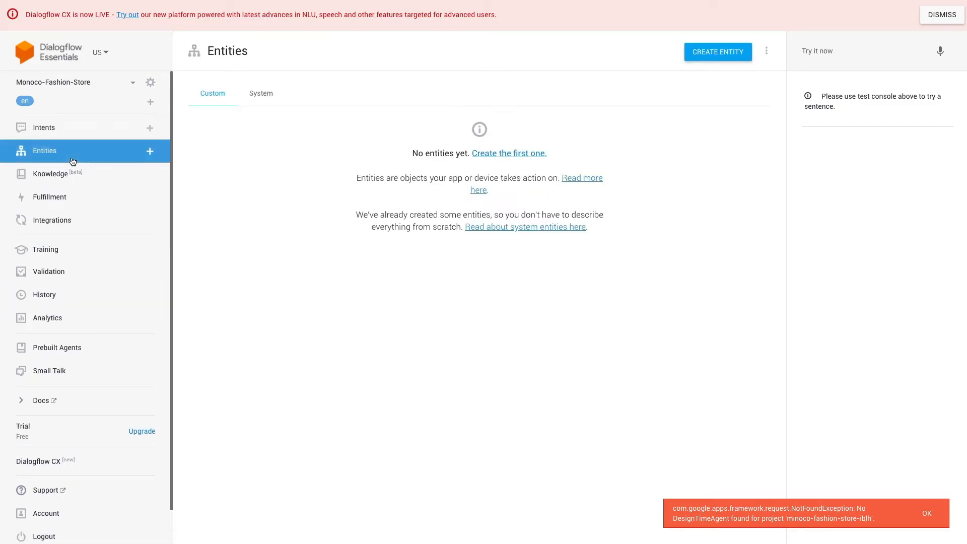
left_click(504, 154)
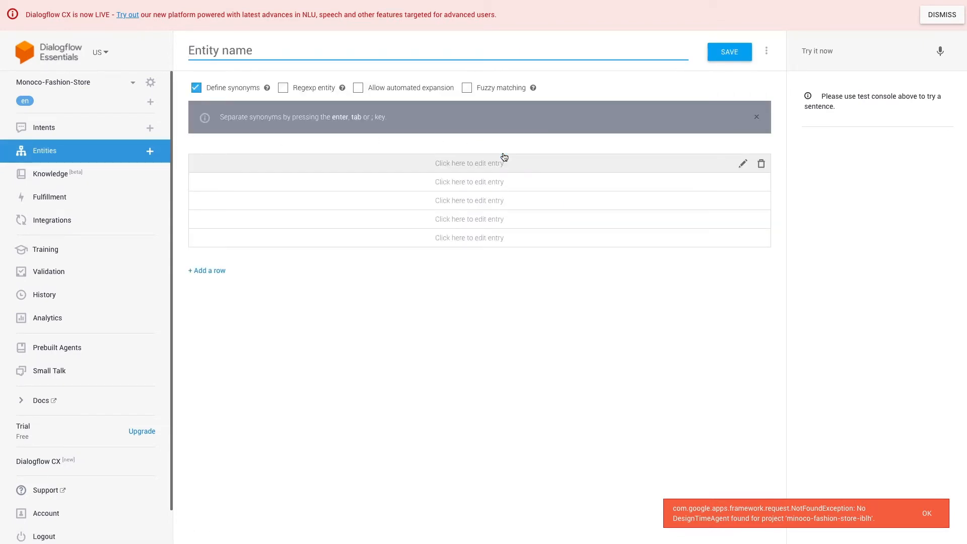
left_click(279, 46)
type("Clothes")
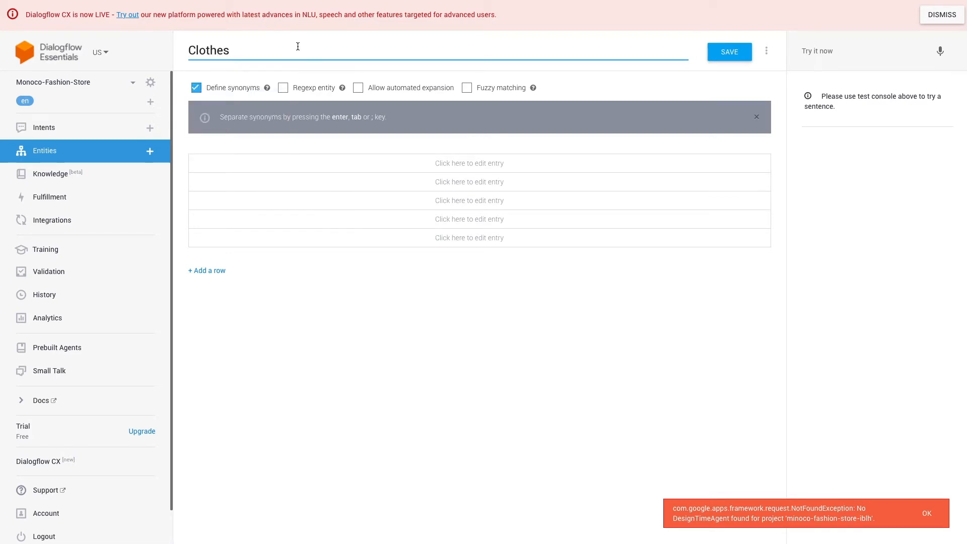
left_click(441, 163)
type("Yellow T-shirt")
left_click(399, 190)
type("White T-shirt")
left_click(274, 207)
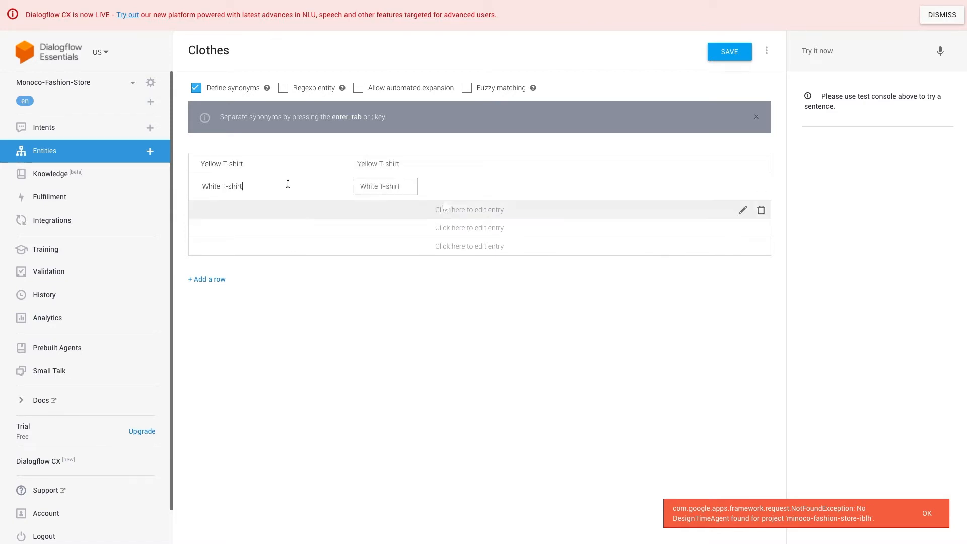
type("Red T-shirt")
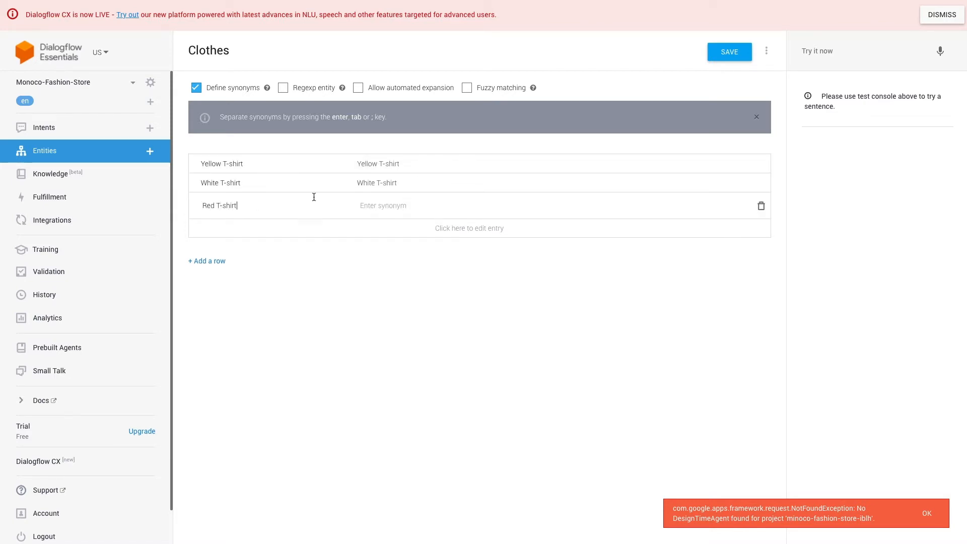
left_click(241, 231)
type("Gee")
type("en T-shirt")
left_click(225, 244)
Add Leopard-print Skirt, Floral Skirt, Floral Dress and Maxi Dress, then save the Clothes entity.
type("Leopard-print S")
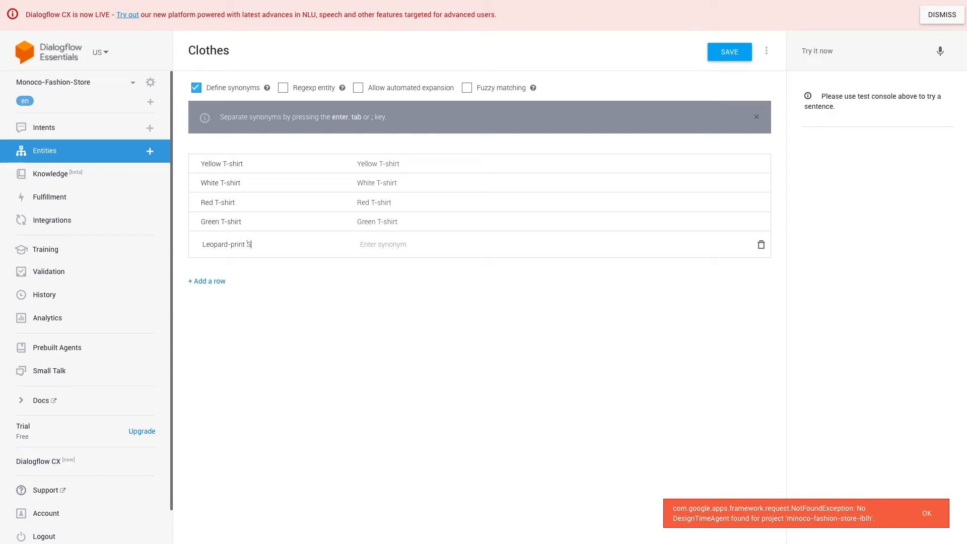
type("kirt")
key("Tab")
left_click(225, 280)
type("Floral Skirt")
key("Tab")
left_click(224, 301)
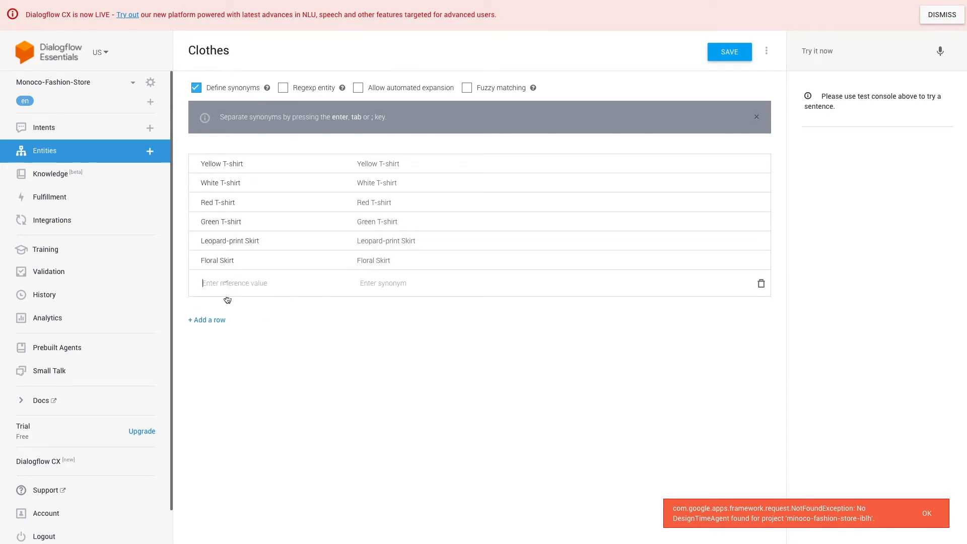
type("Floral Dress")
key("Tab")
left_click(219, 302)
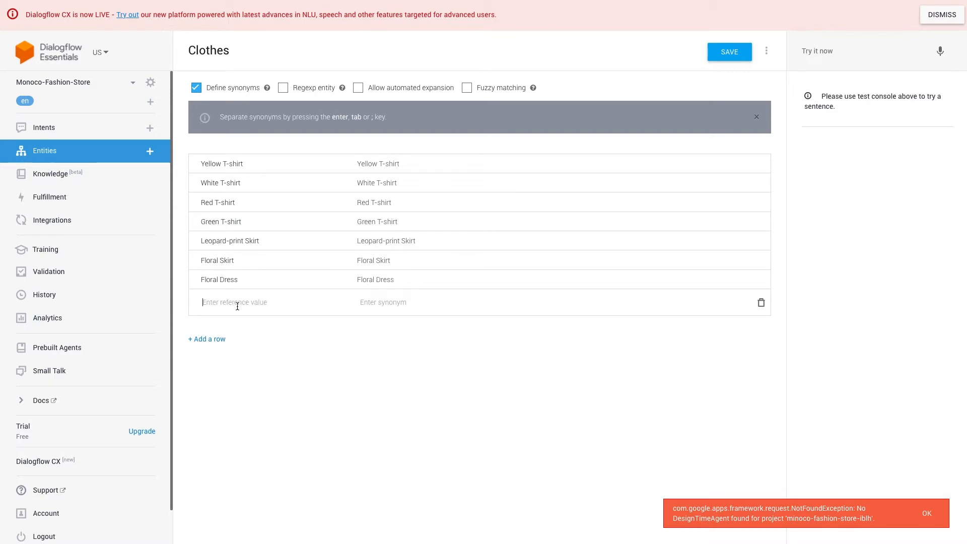
type("Maxi Dress")
key("Tab")
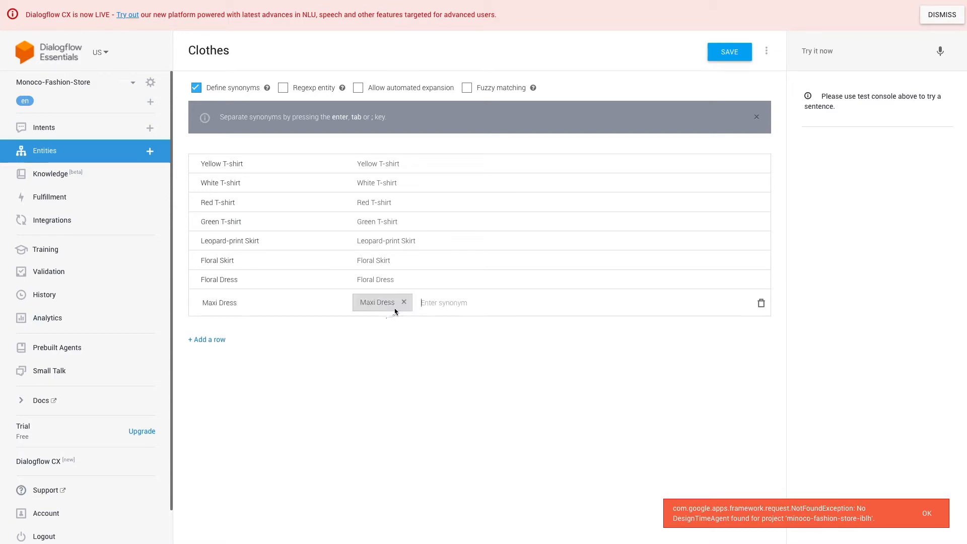
left_click(730, 51)
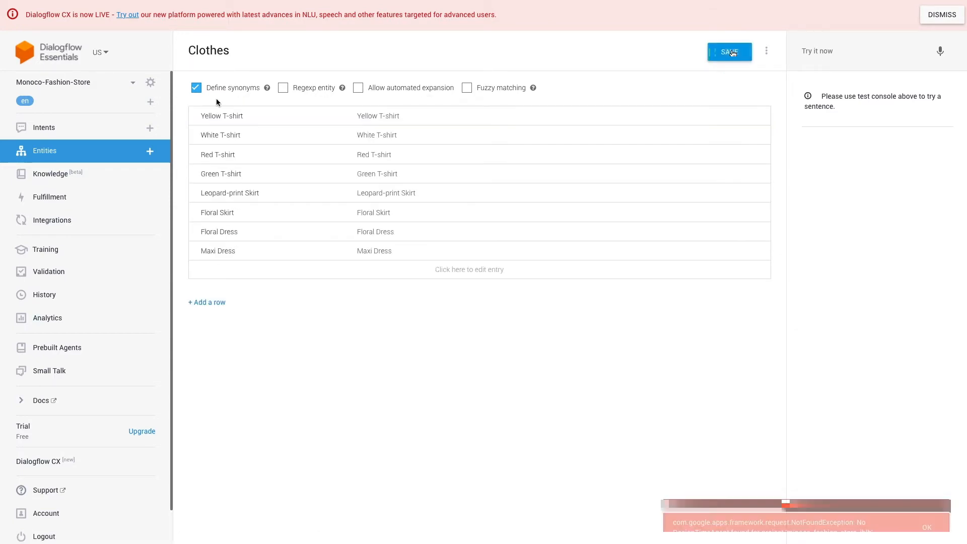
left_click(150, 152)
Start a Size entity with entries S (small) and M (medium).
left_click(229, 50)
type("Size")
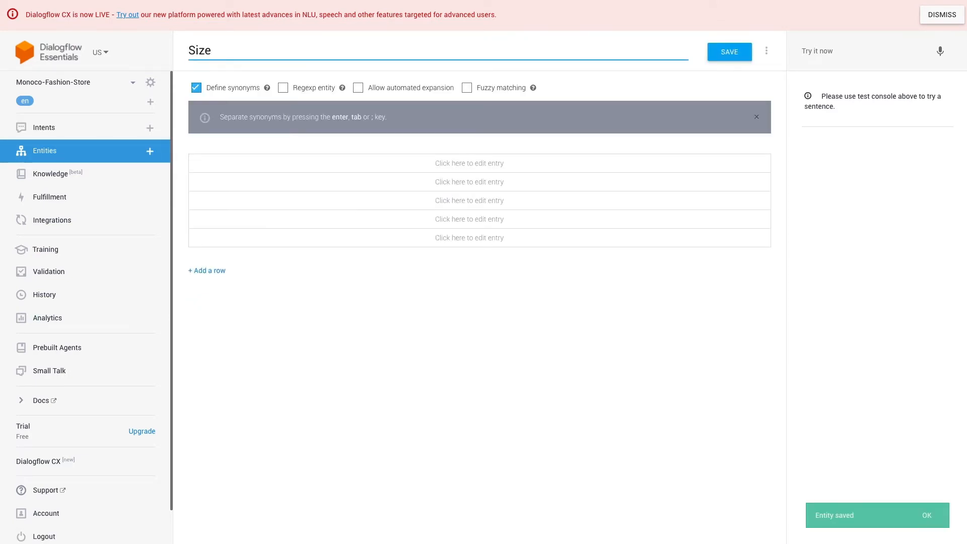
left_click(242, 165)
type("S")
key("Tab")
type("small")
left_click(252, 194)
type("M")
left_click(404, 185)
type("medium")
Add L (large) and XL (extra large) to the Size entity and save it.
left_click(392, 213)
type("L")
left_click(393, 207)
type("large")
left_click(505, 235)
type("XL")
key("Tab")
type("extra large")
left_click(729, 51)
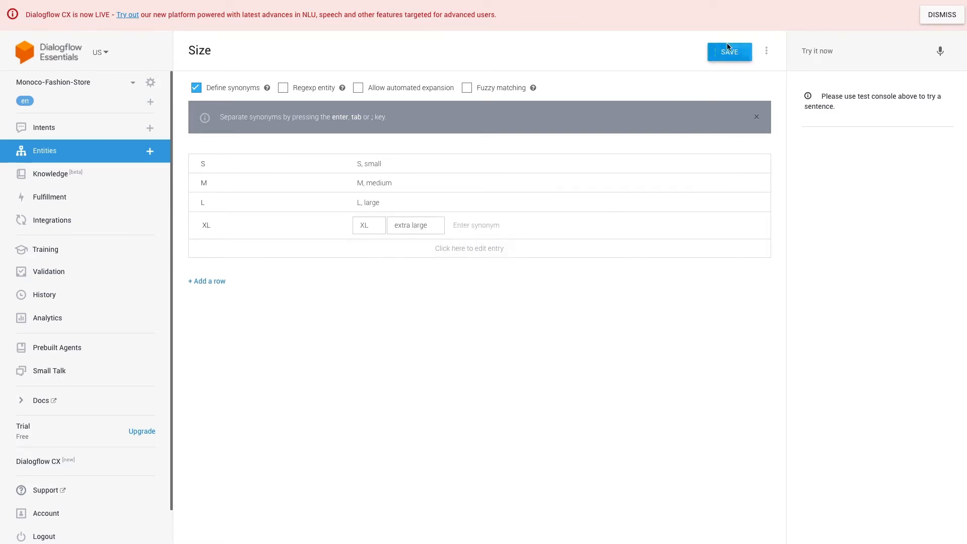
Create a Delivery-method entity with a Buy in store entry, synonym 'go to store'.
left_click(149, 151)
type("Delivery")
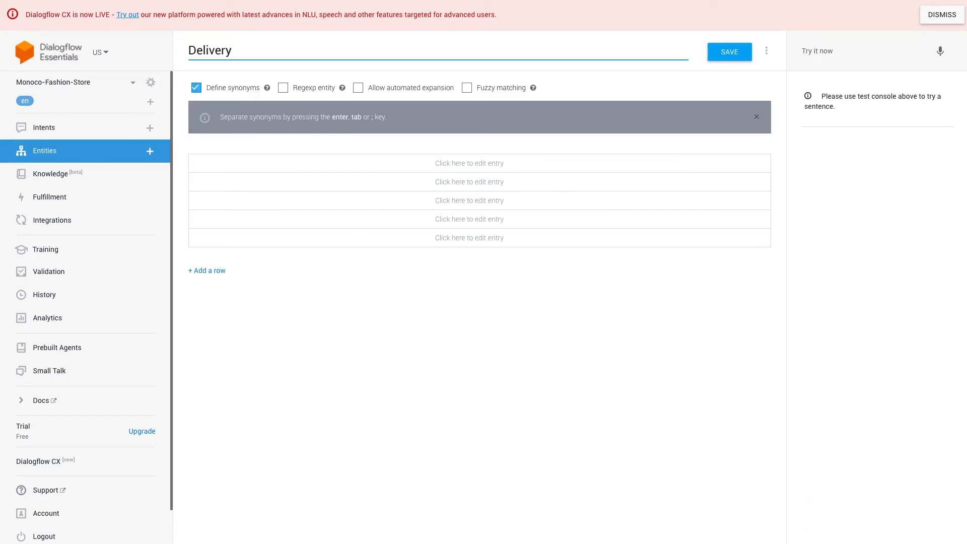
type("-method")
left_click(486, 164)
type("Buy in store")
left_click(494, 164)
type("go to store")
left_click(486, 190)
Add Home delivery with synonyms ship, shipping, home, house, delivery, delivere, and save the entity.
type("Home delivery")
key("Tab")
type("ship")
key("Return")
type("shipping,")
type("home")
key("Return")
type("house")
key("Return")
type("delivery")
key("Return")
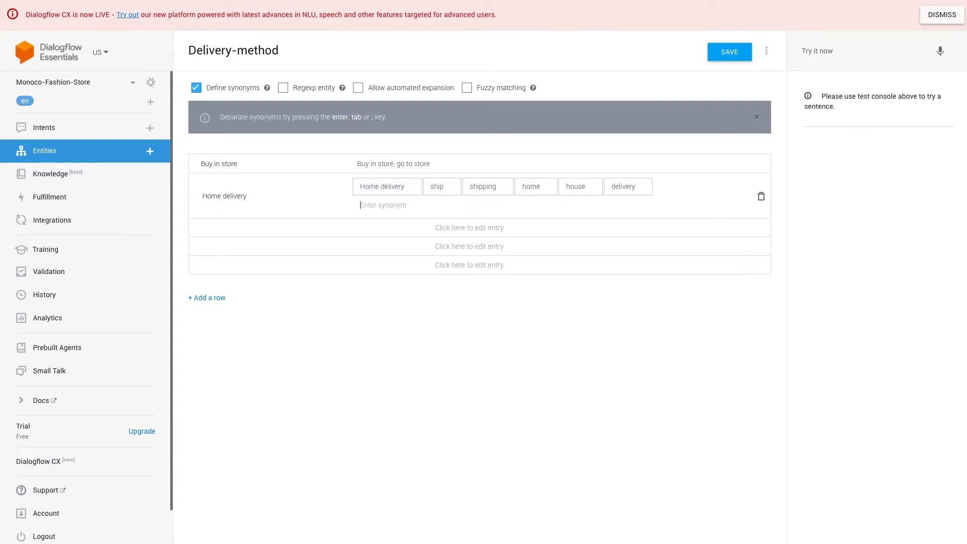
type("delivere")
key("Return")
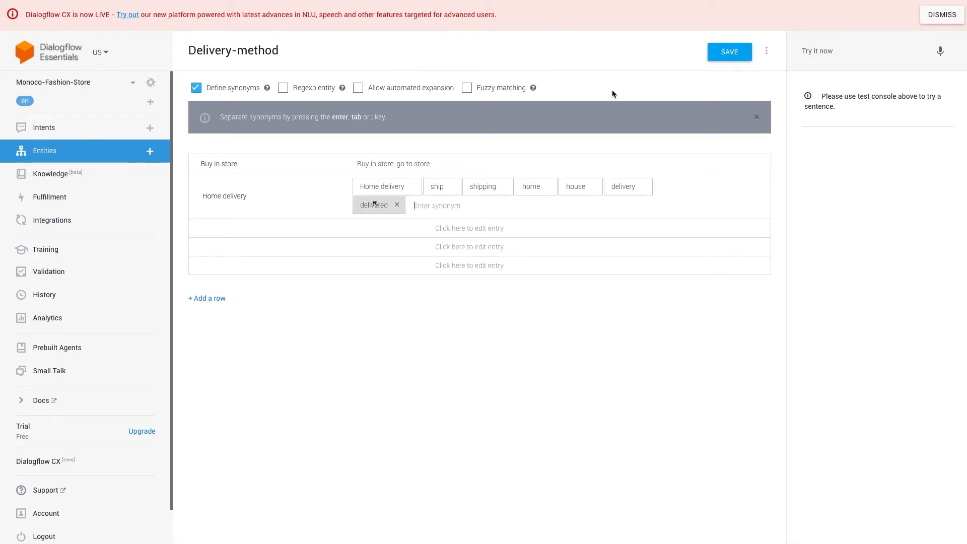
left_click(729, 52)
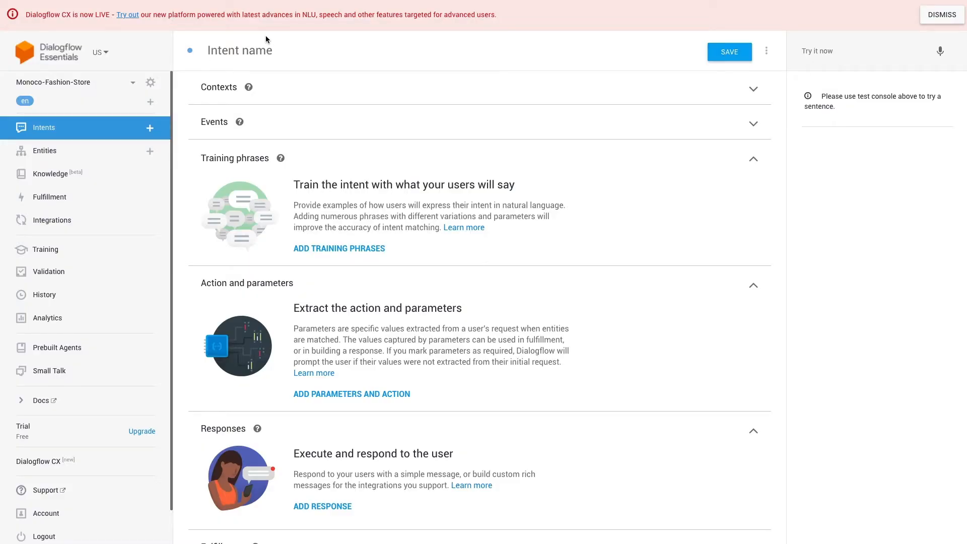
Name the intent Order.clothes and add the phrase 'I'd like 2 small white t-shirts delivered to 123 ABC street on November 2nd'.
left_click(245, 48)
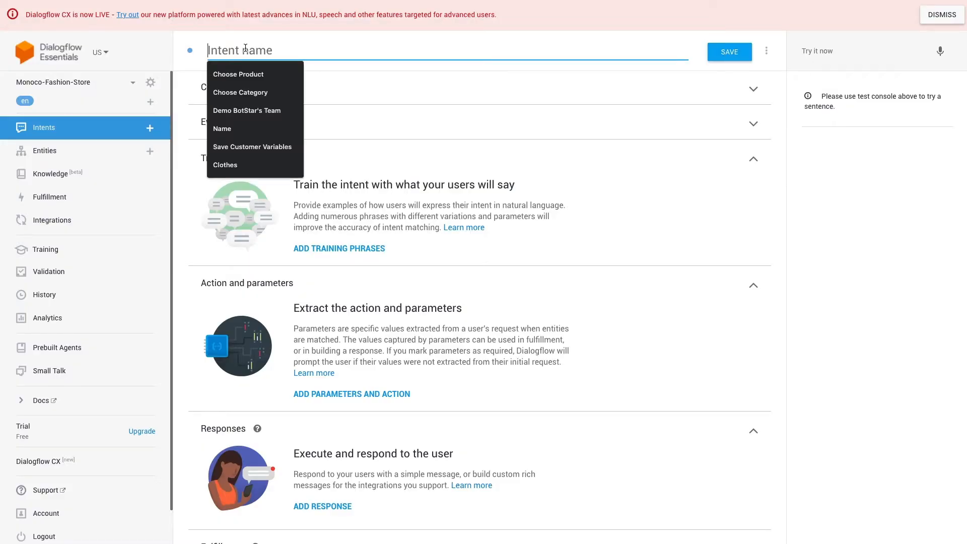
type("Order.clothes")
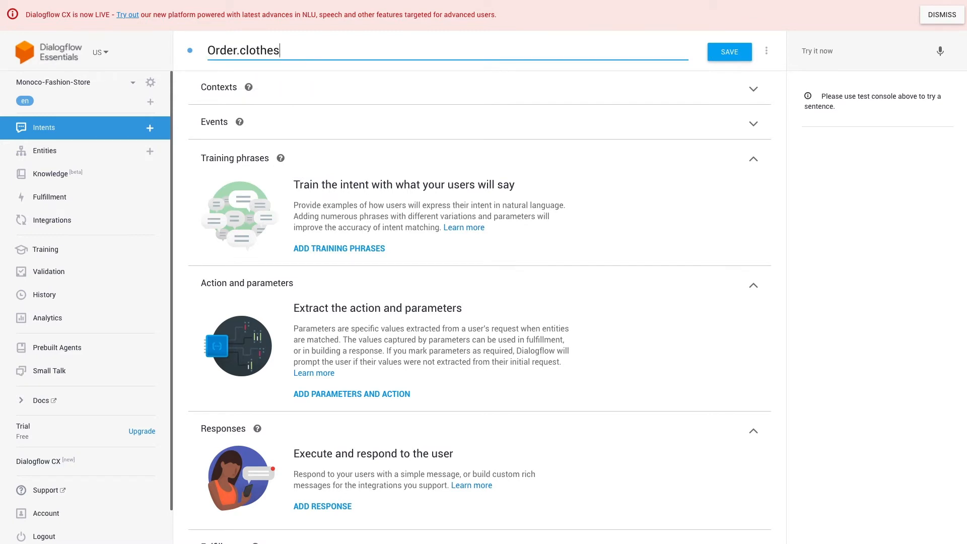
left_click(253, 189)
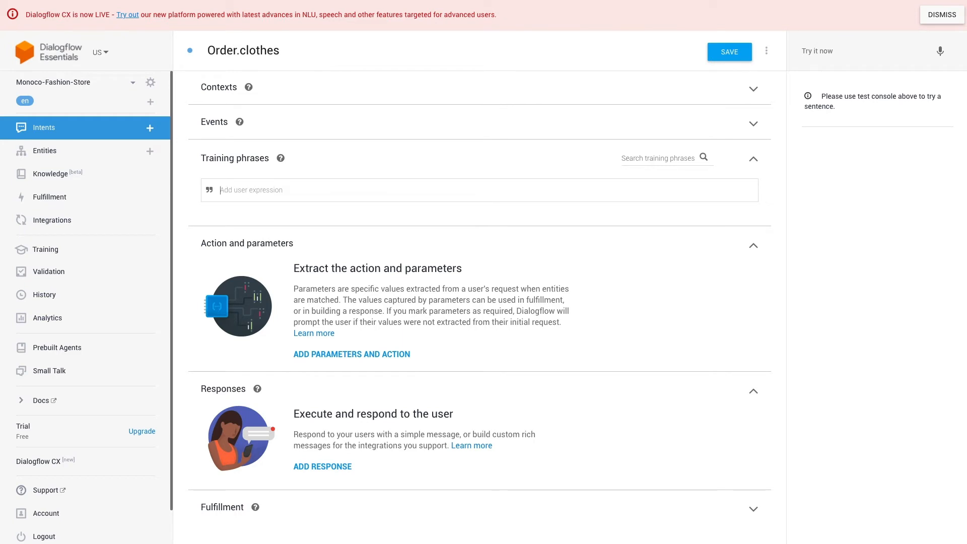
type("I")
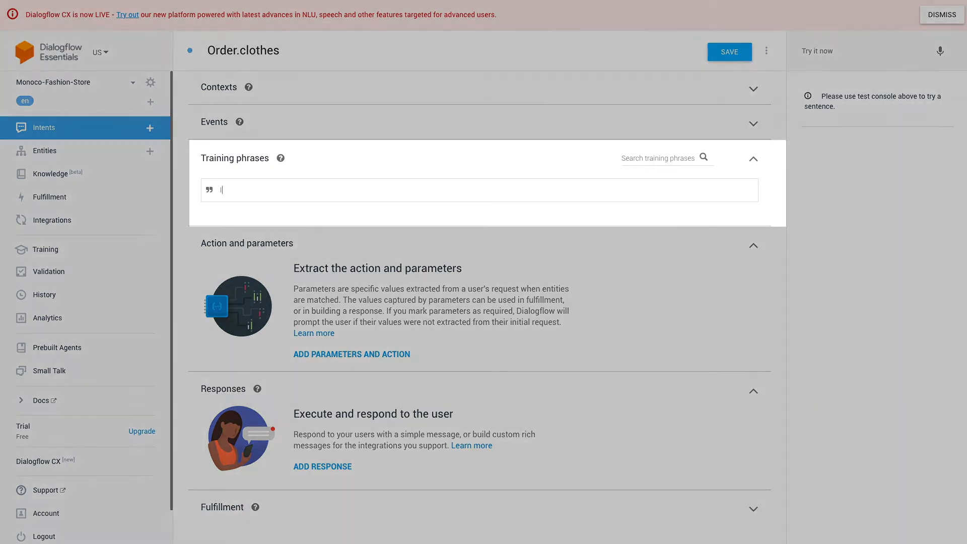
type("'d like 2 small white t-shirts")
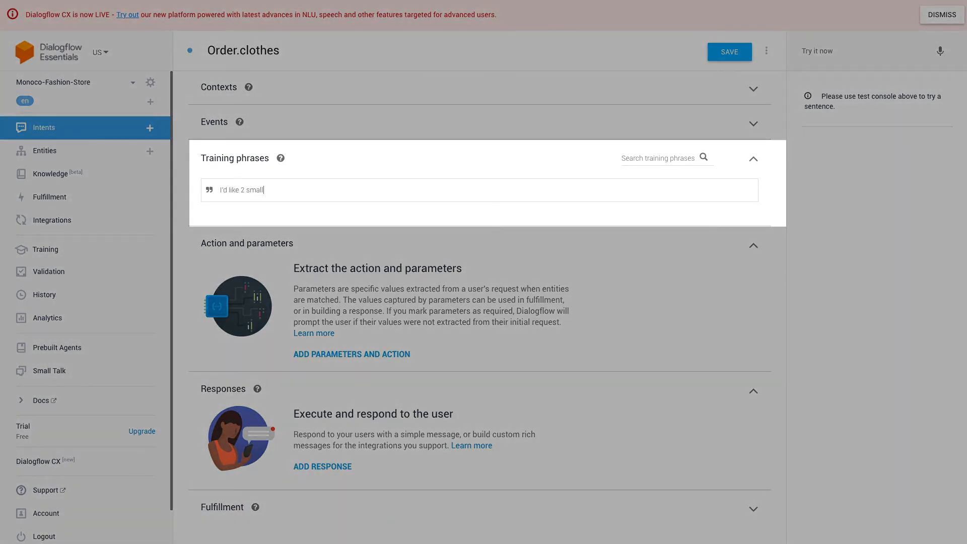
type(" delivered to 123 ABC street on November 2nd")
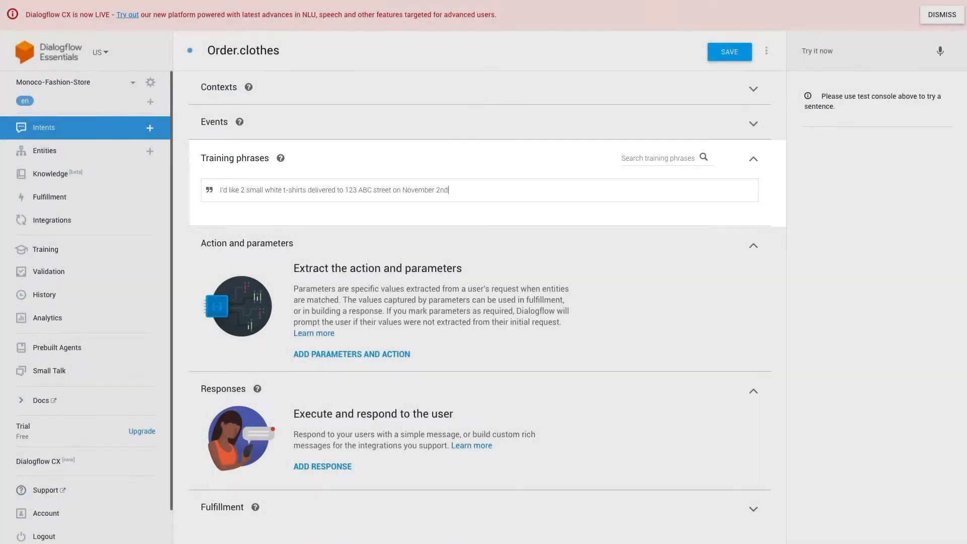
key("Return")
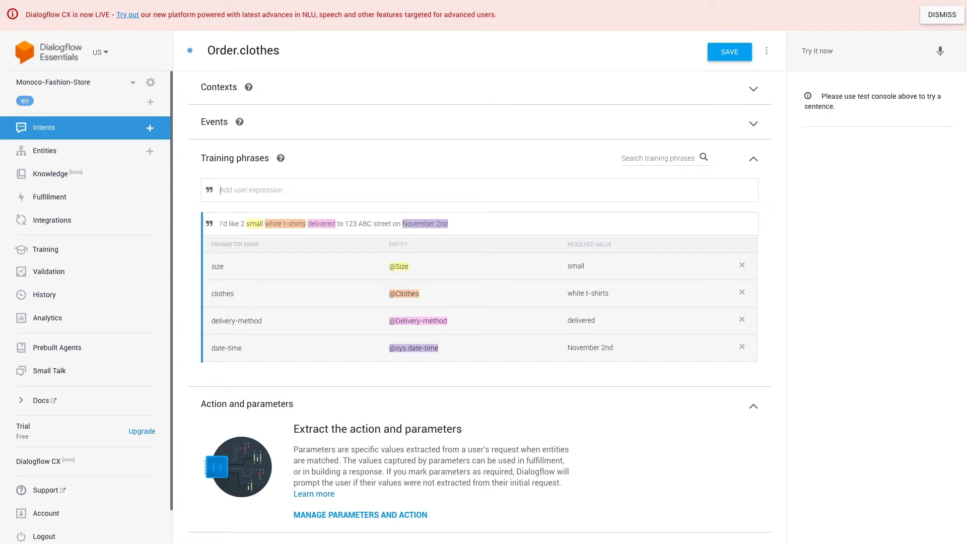
left_click(420, 350)
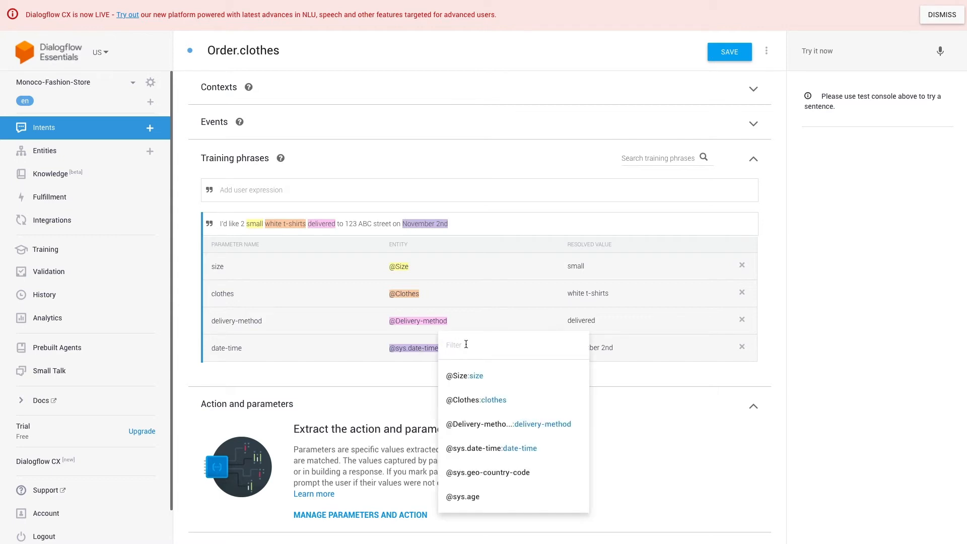
type("da")
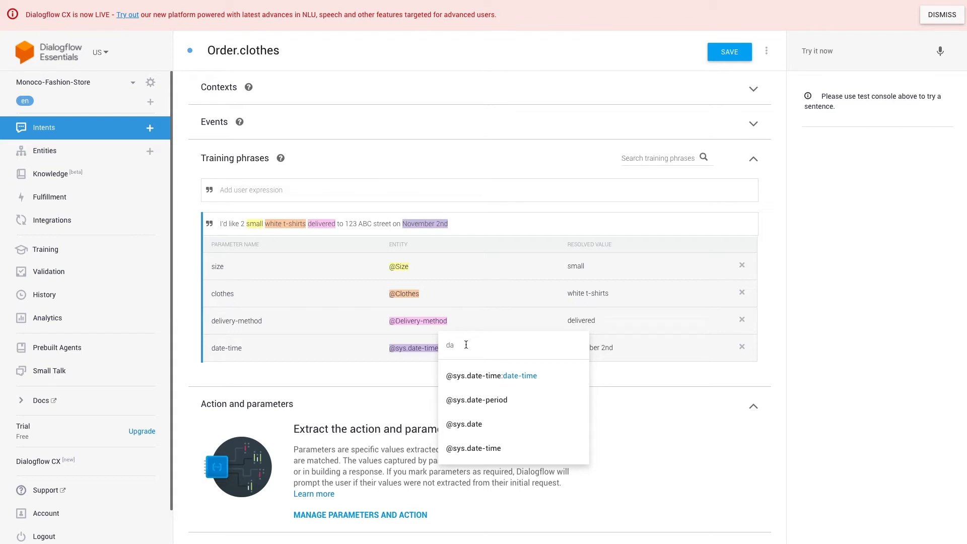
left_click(486, 425)
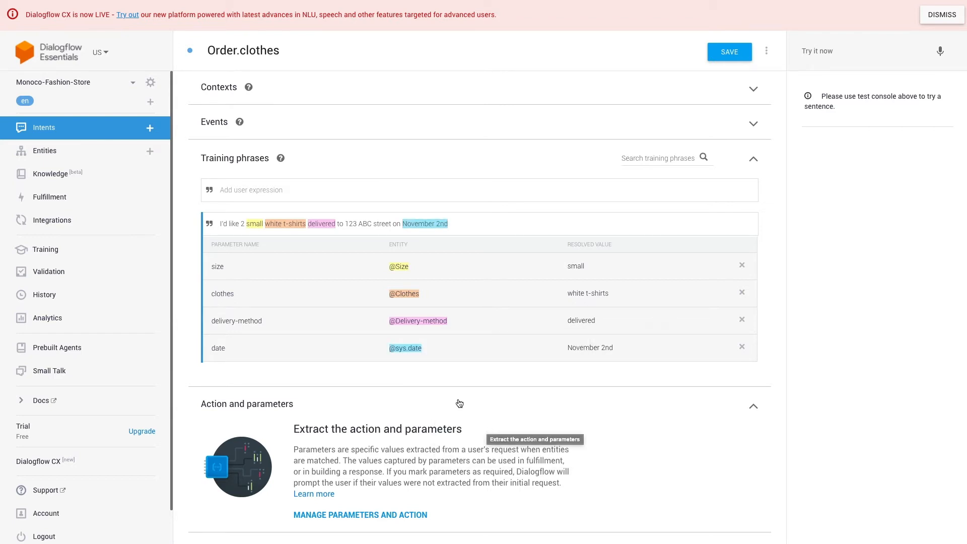
double_click(242, 224)
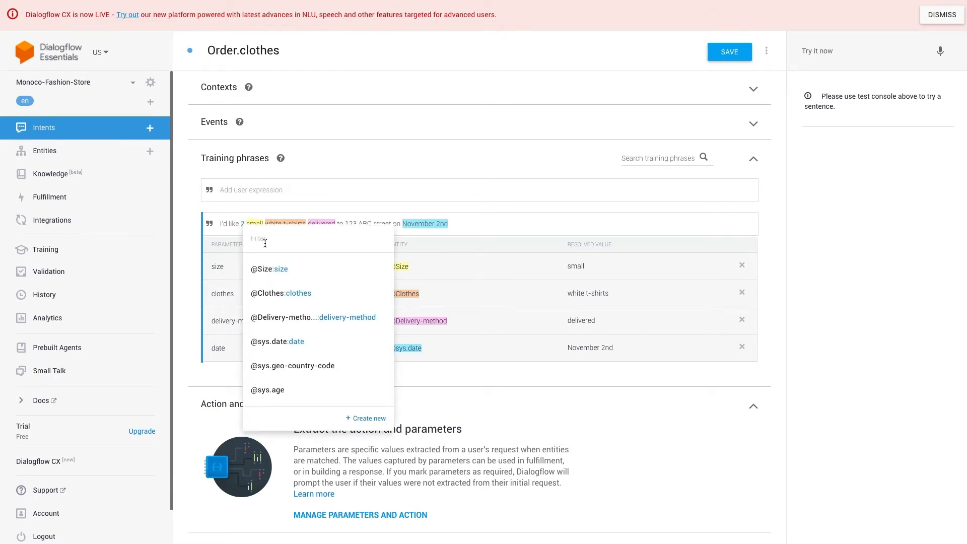
type("num")
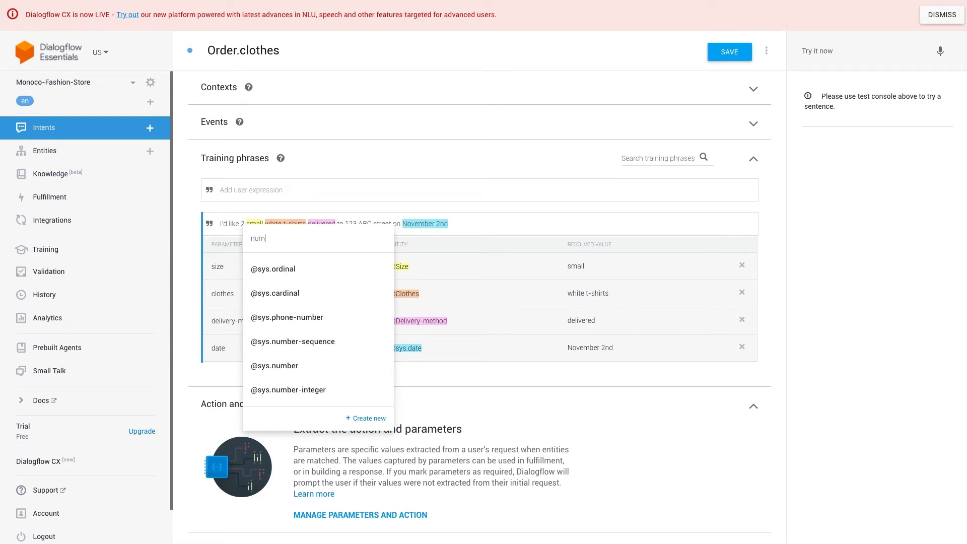
left_click(295, 366)
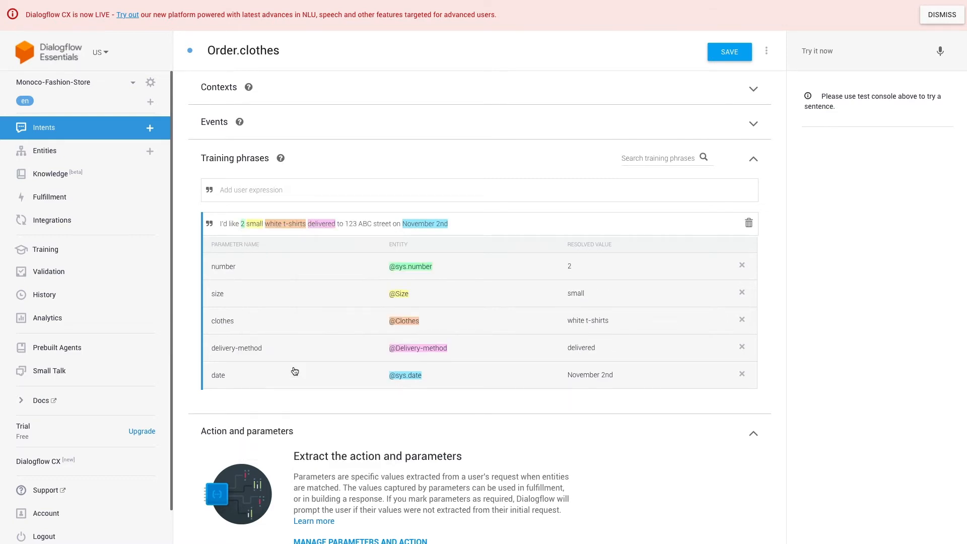
left_click_drag(346, 223, 371, 224)
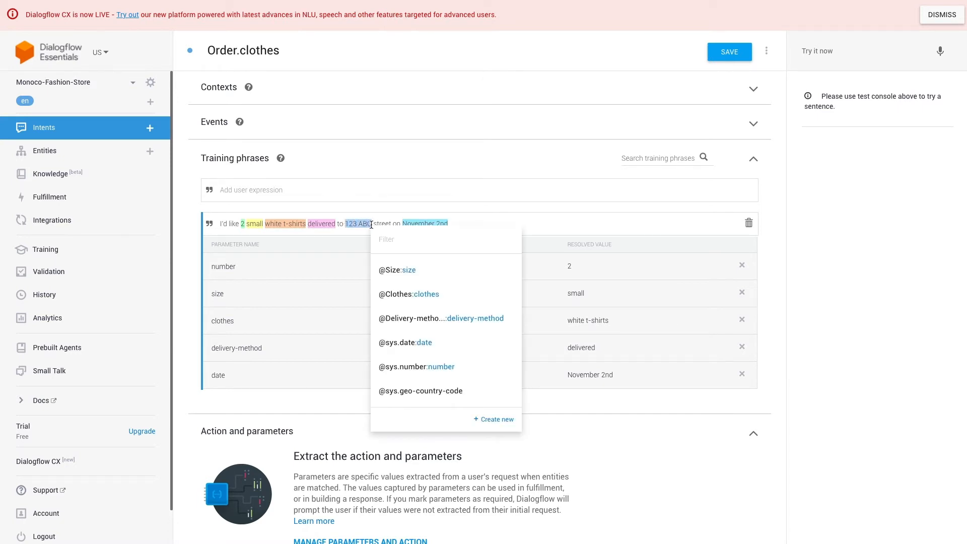
type("ad")
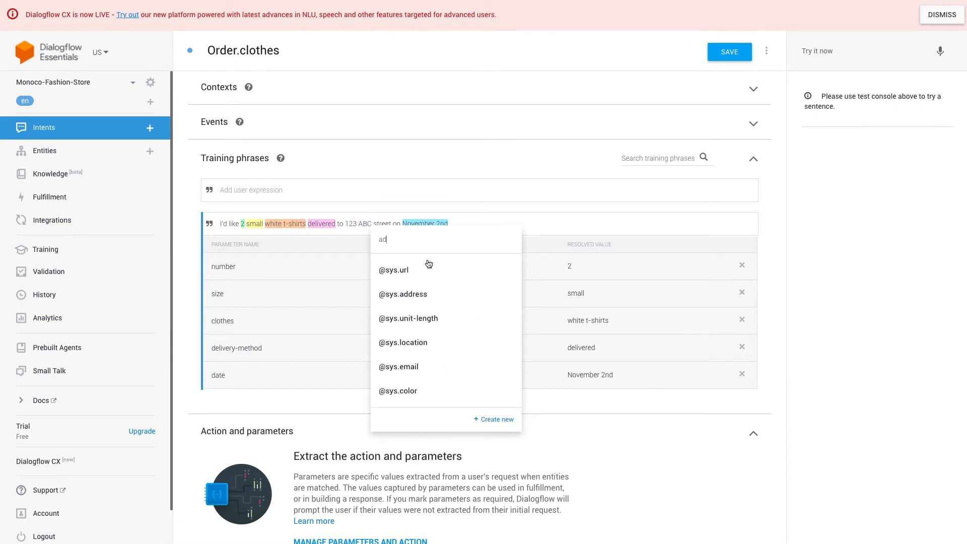
left_click(408, 293)
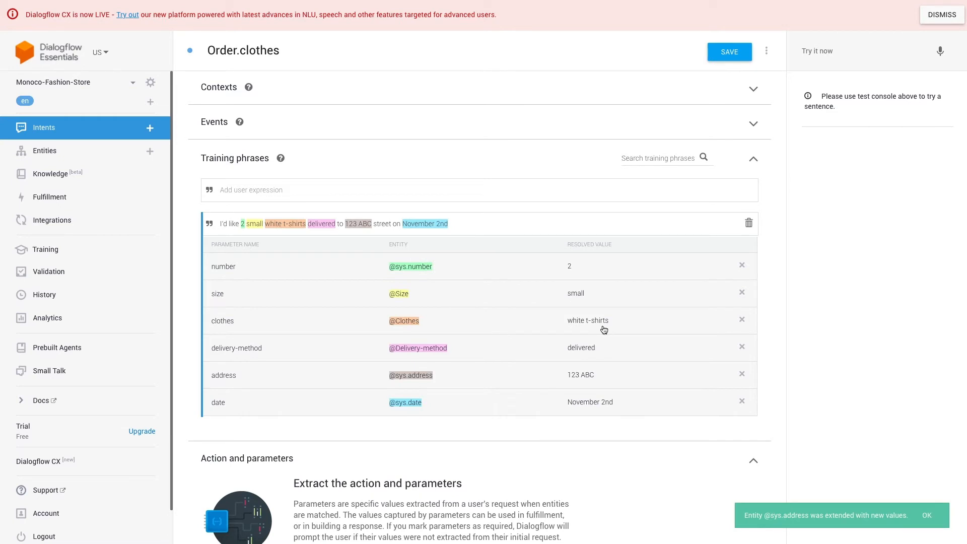
Add training phrases ordering Leopard-print Skirts, a Maxi Dress, floral dresses and a Yellow T-shirt.
type("can I order 3 small Leopard-print Skirts")
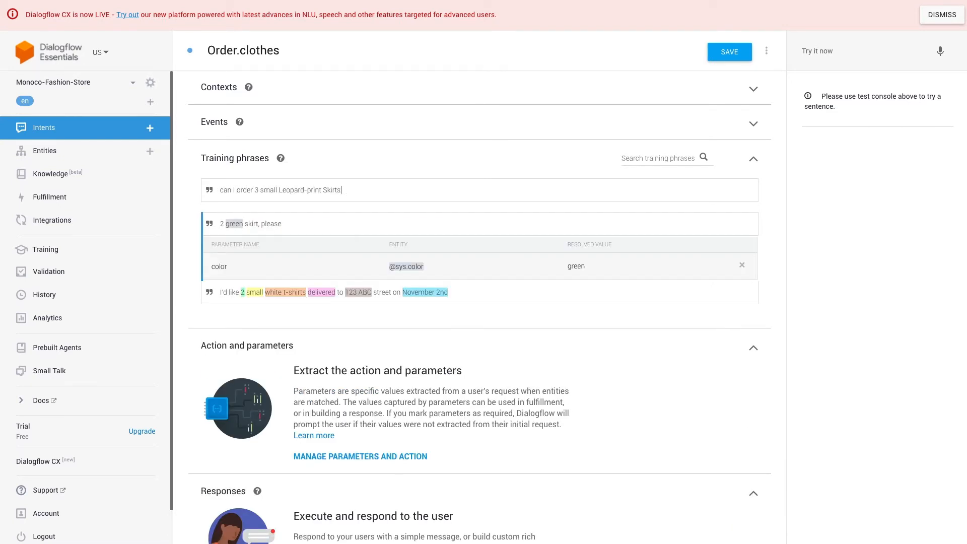
type("?")
key("Return")
type("I'd like 1 M Maxi Dress delivered")
key("Return")
type("can I order 3 large floral dresses")
key("Return")
type("I'd like to have 1 Yellow T-shirt shipped on December 15th, 2020")
key("Return")
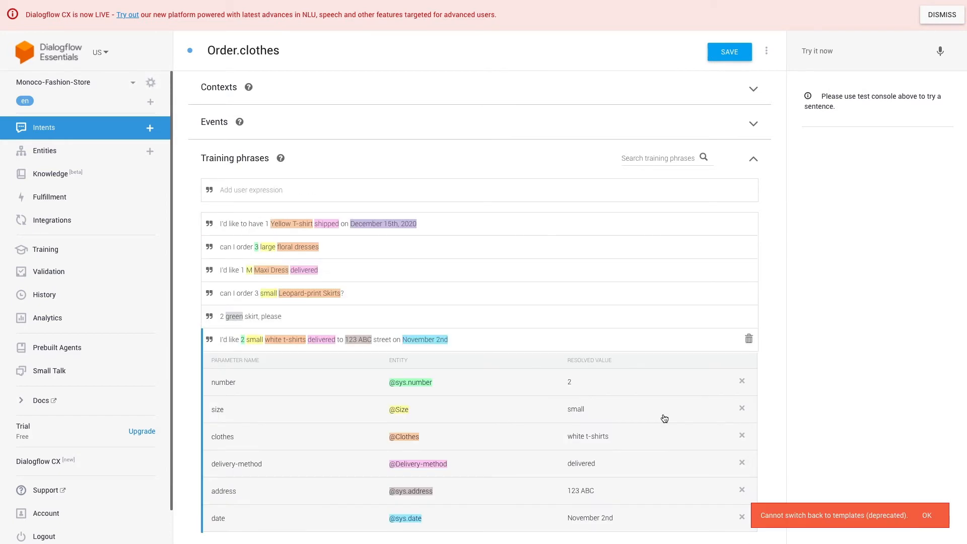
left_click(926, 516)
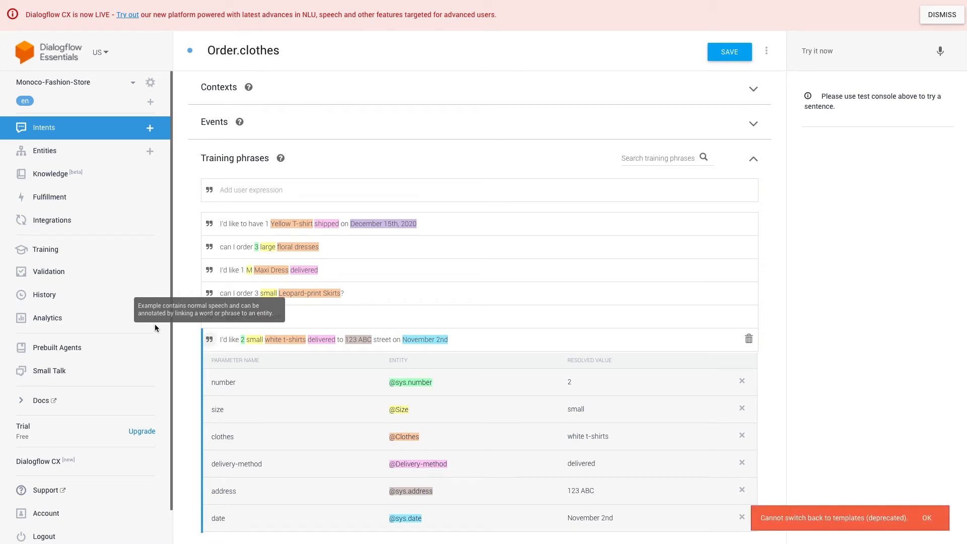
scroll(780, 442, "down", 6)
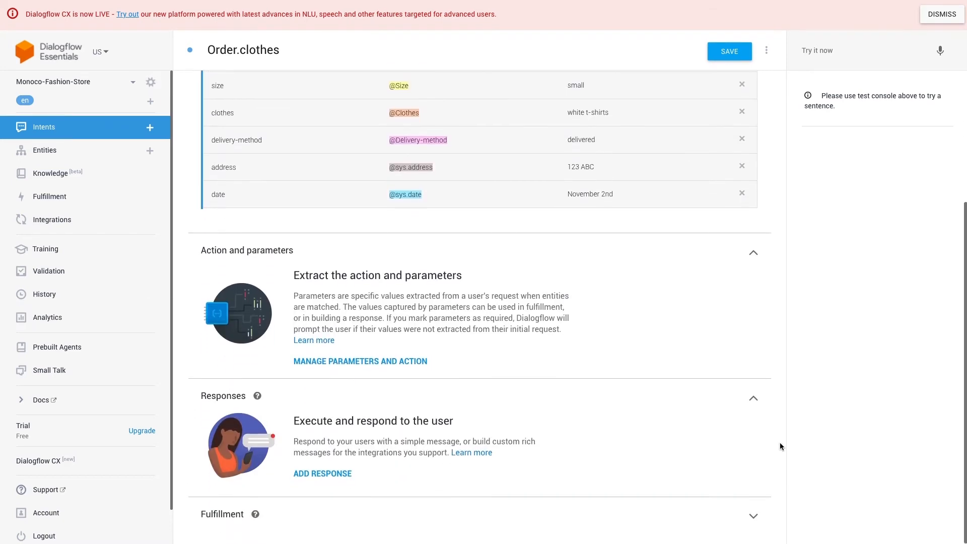
Rename the parameters to Size, Delivery-method, Delivery-date, Quantity and Delivery-address.
left_click(405, 363)
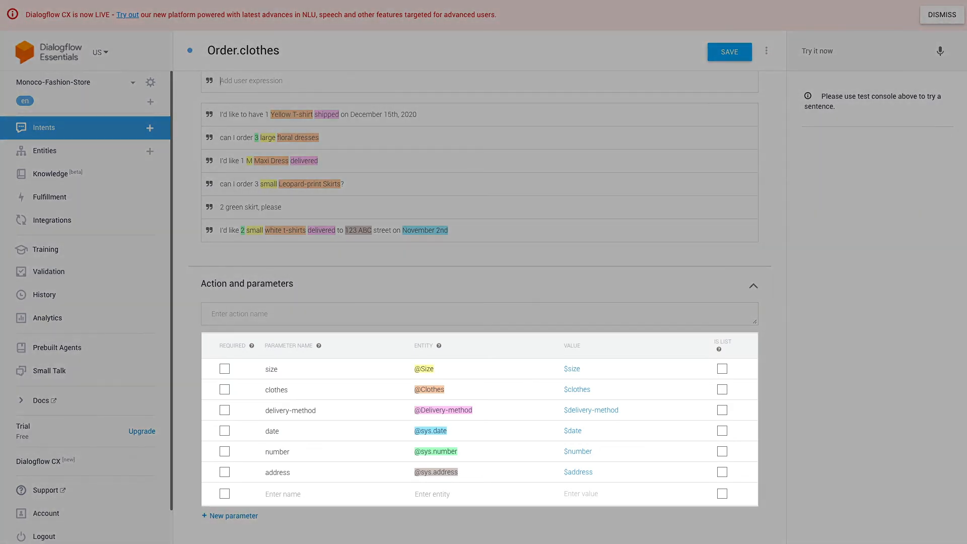
left_click(263, 370)
key("Delete")
type("S")
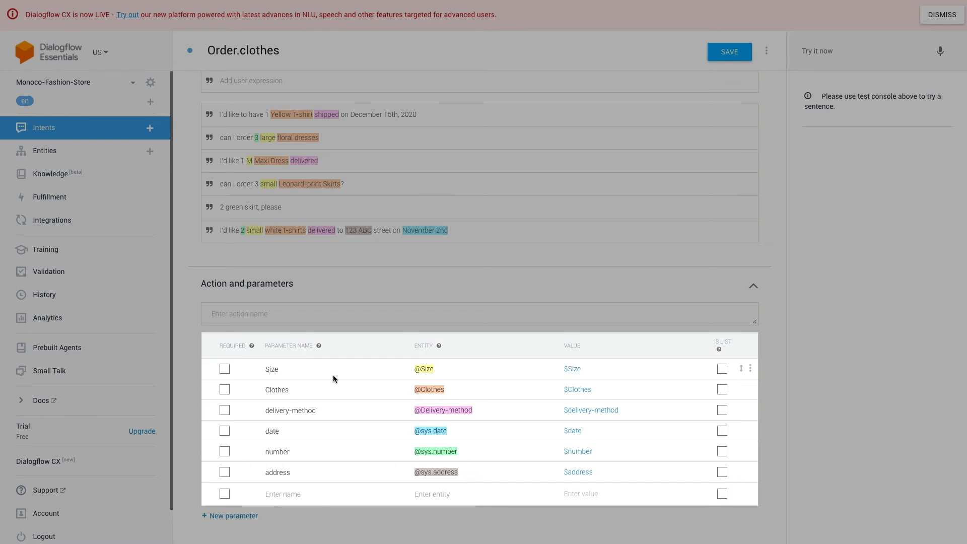
left_click(269, 410)
key("BackSpace")
type("D")
double_click(271, 431)
type("Delivery-date")
double_click(271, 451)
type("Quantity")
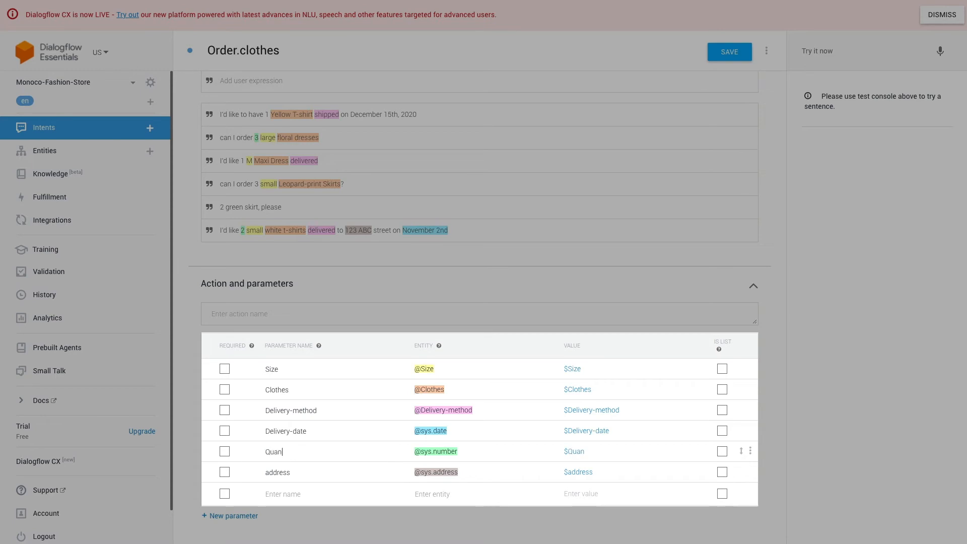
double_click(279, 472)
type("Delivery-address")
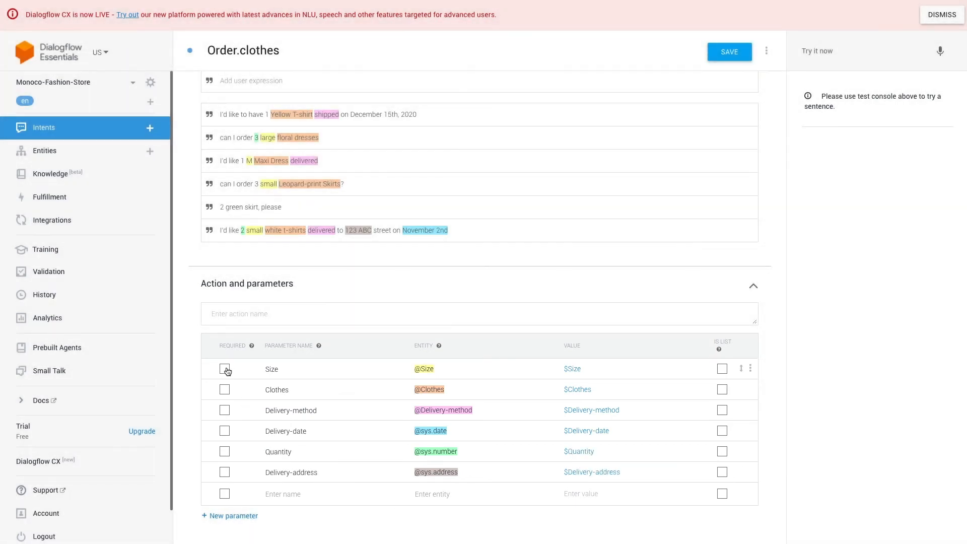
Make the parameters required and give each a prompt, such as 'What size fits you best?' for Size.
left_click(224, 389)
left_click(225, 410)
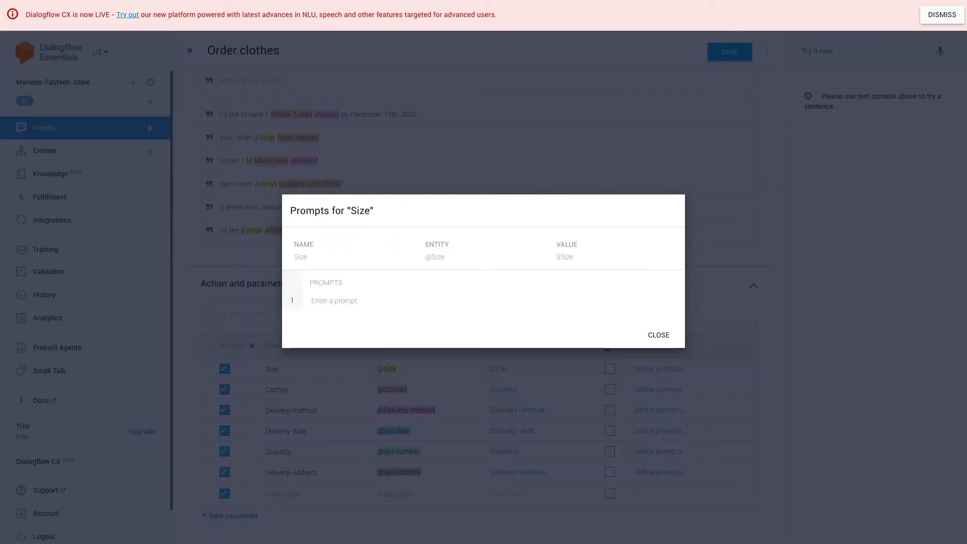
type("What size fits you best?")
left_click(658, 357)
left_click(660, 389)
left_click(357, 298)
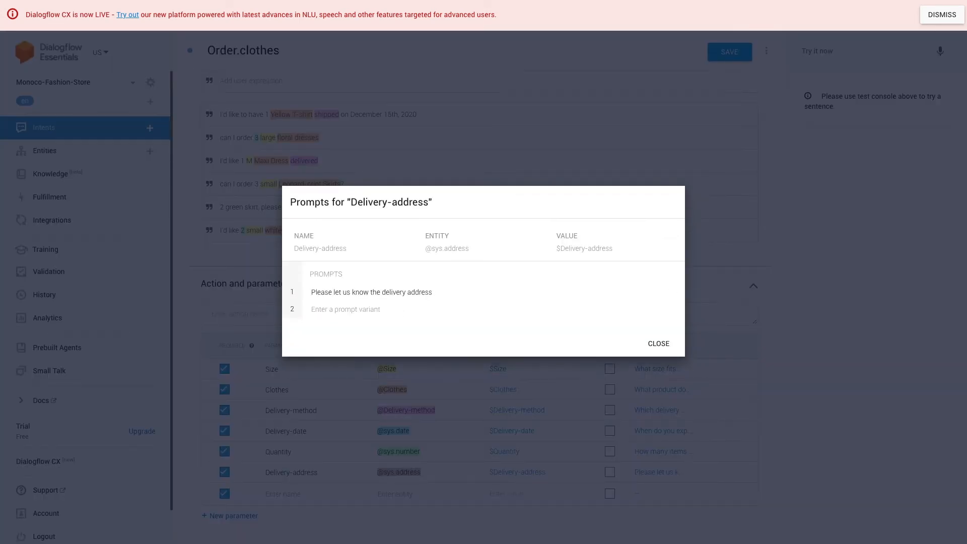
left_click(763, 471)
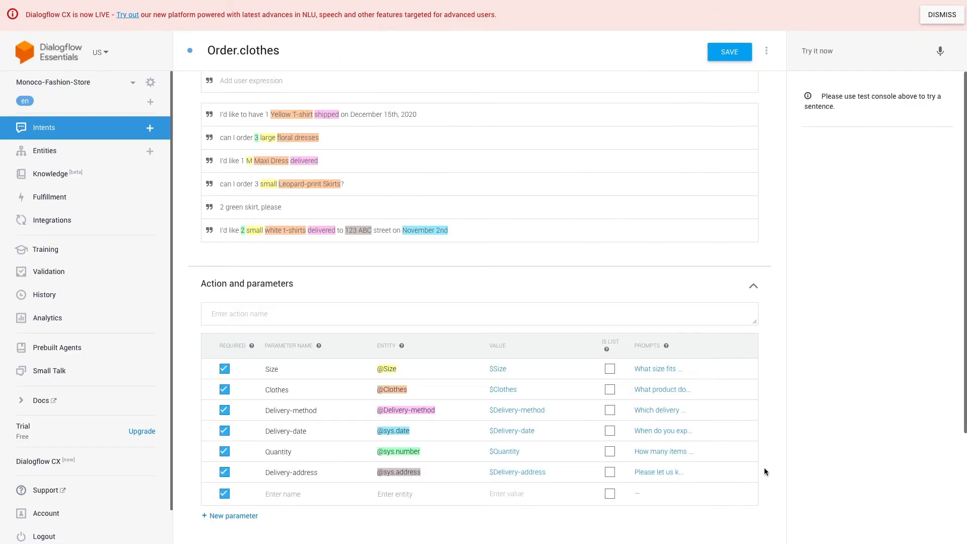
scroll(764, 471, "down", 3)
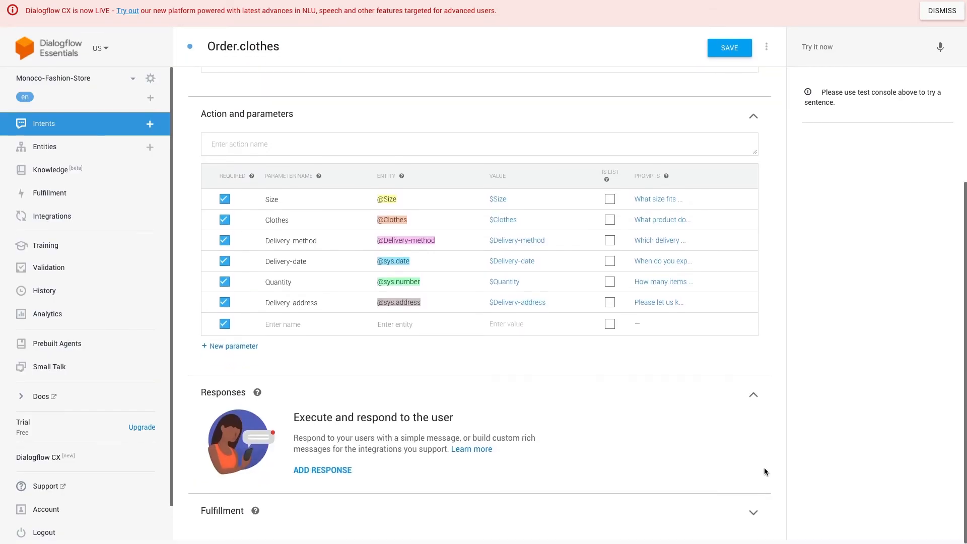
Add a text response 'Your order is $Quantity $Size $Clothes…' with delivery details, ending 'is it correct?'.
left_click(337, 473)
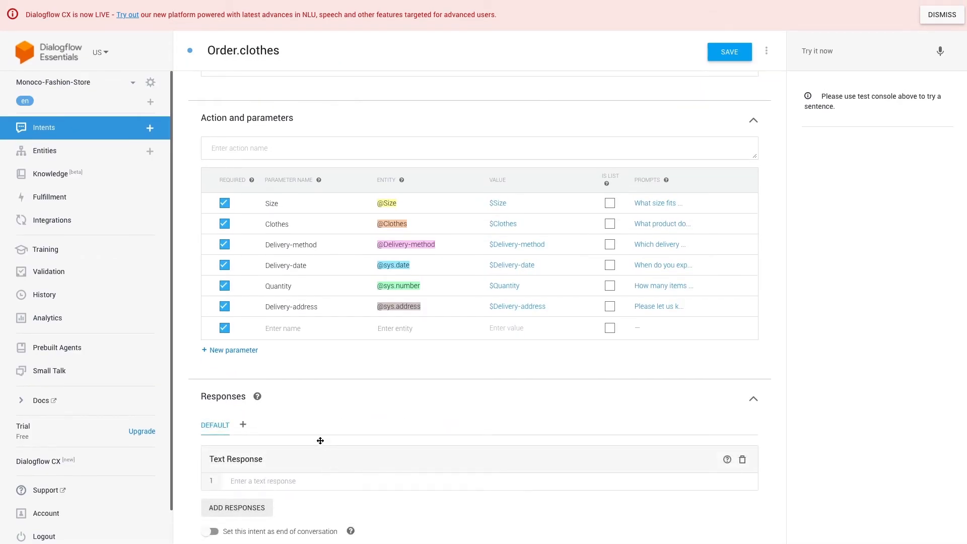
scroll(319, 440, "down", 1)
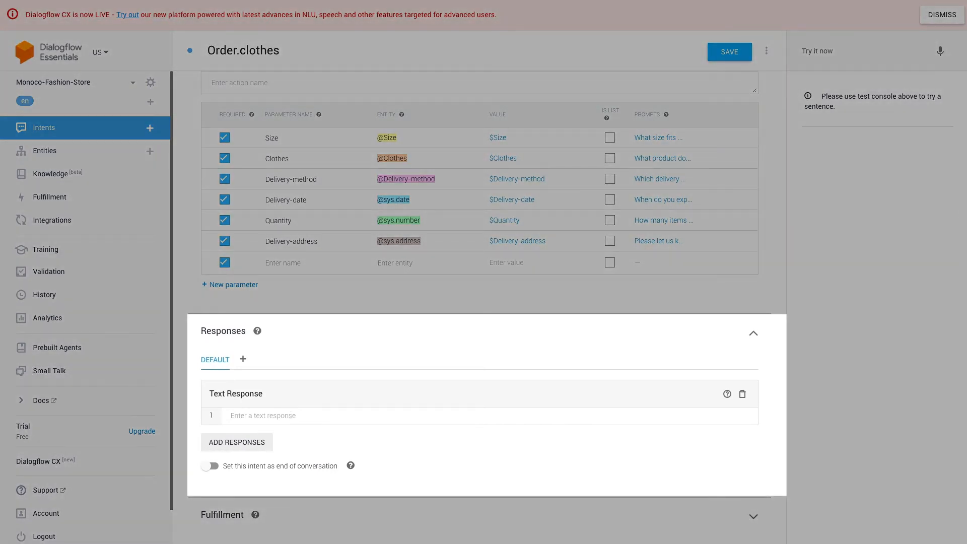
type("Your or")
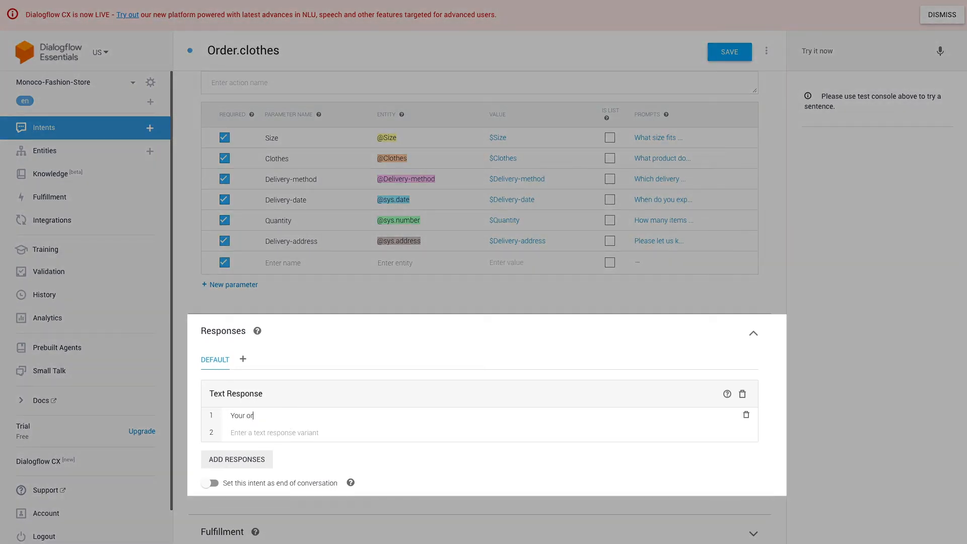
type("der is $")
left_click(301, 453)
type("$")
left_click(346, 476)
type("$")
left_click(357, 397)
type("and you want")
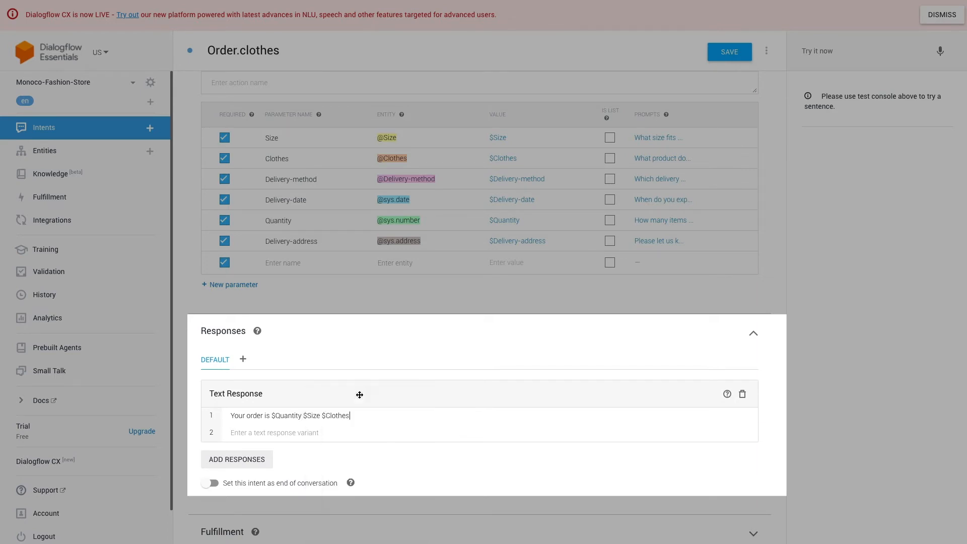
type(" to have it $")
left_click(470, 424)
type("at $")
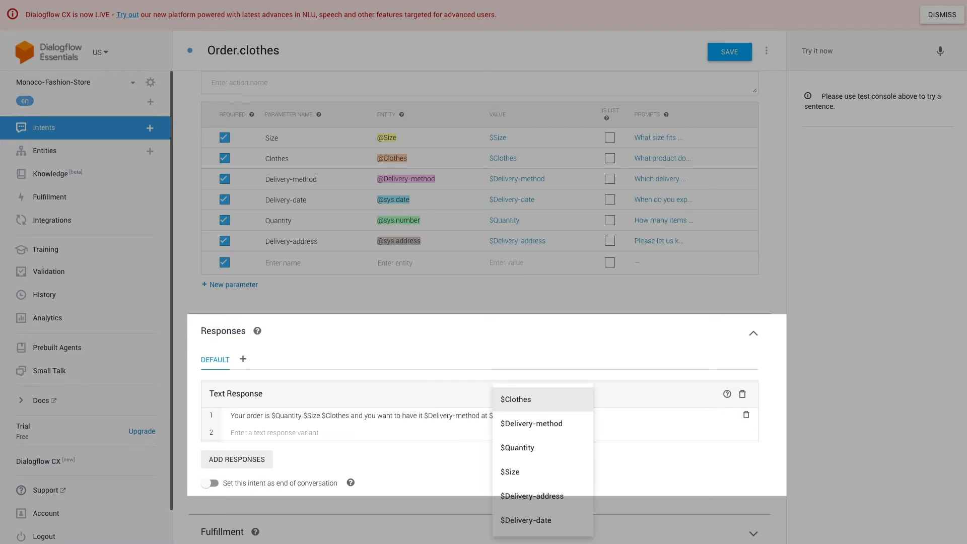
left_click(537, 495)
type("on $")
left_click(579, 521)
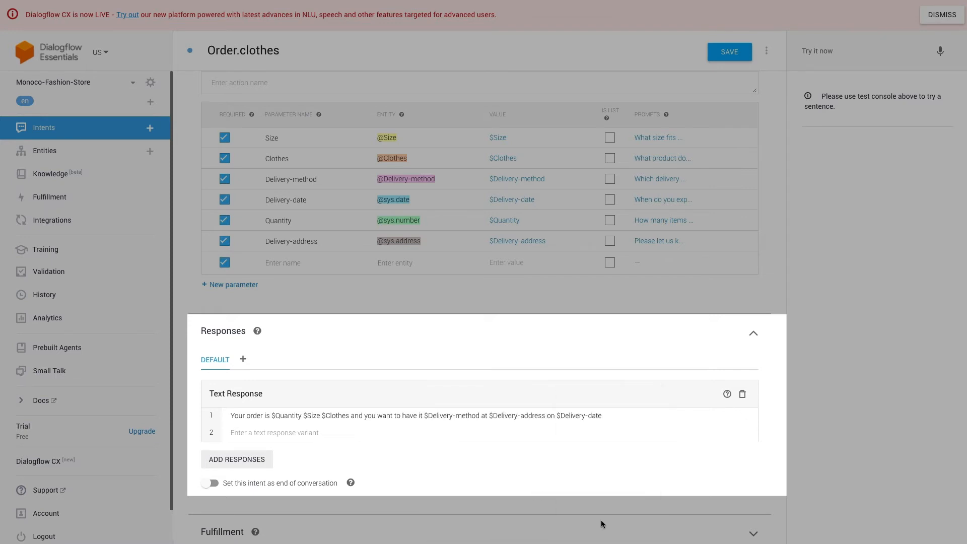
type(", is it correct?")
Add a second variant 'You have ordered $Quantity $Size $Clothes…' ending 'is it right?', and save the intent.
key("Return")
type("You")
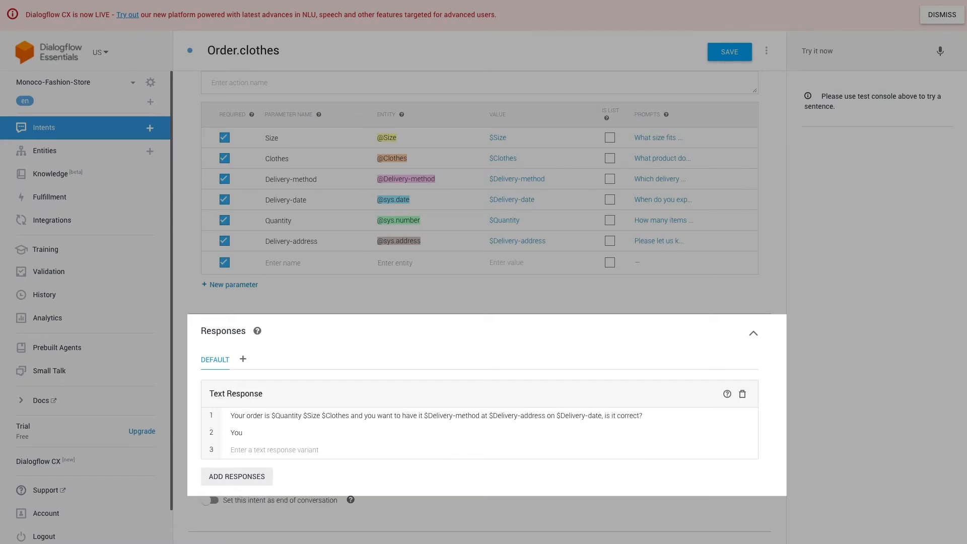
type(" have ordered $Q")
left_click(362, 456)
type("$")
left_click(372, 472)
type("$C")
left_click(386, 462)
type("and you")
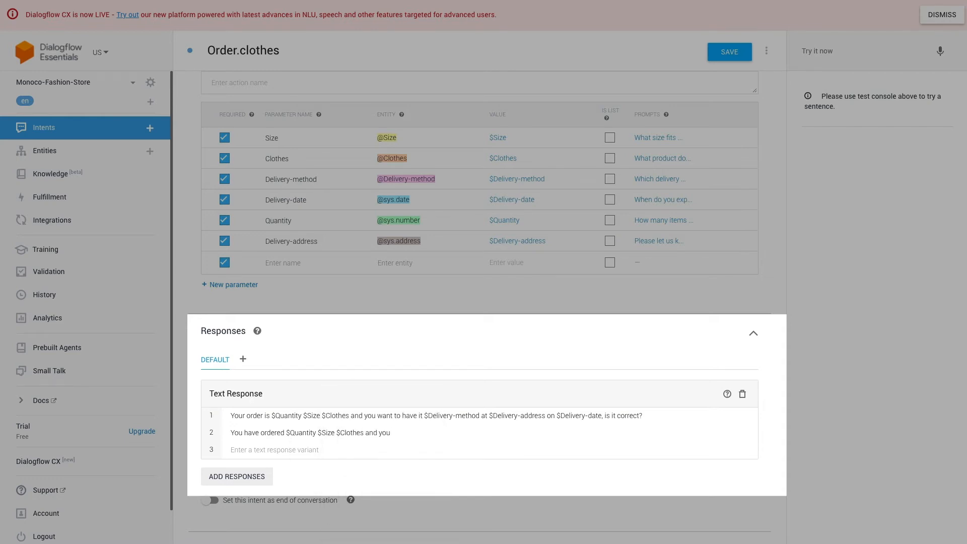
type(" want to have it $")
left_click(507, 450)
type("at $")
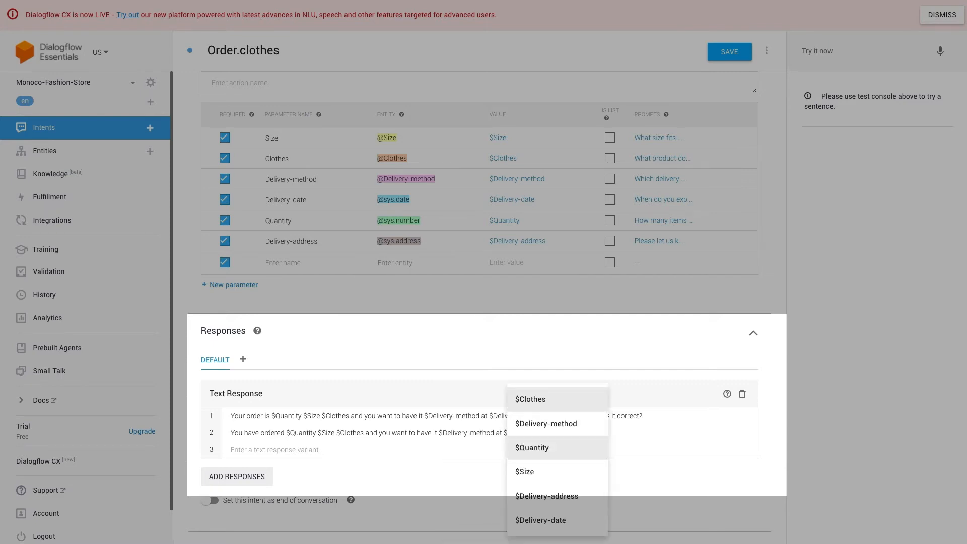
left_click(554, 496)
type("on $")
key("Return")
type(", is it right?")
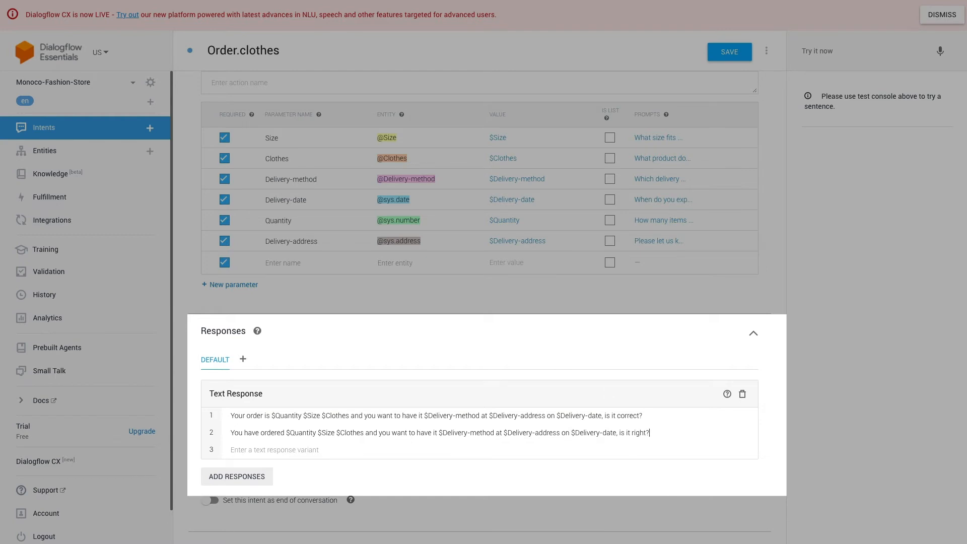
left_click(734, 53)
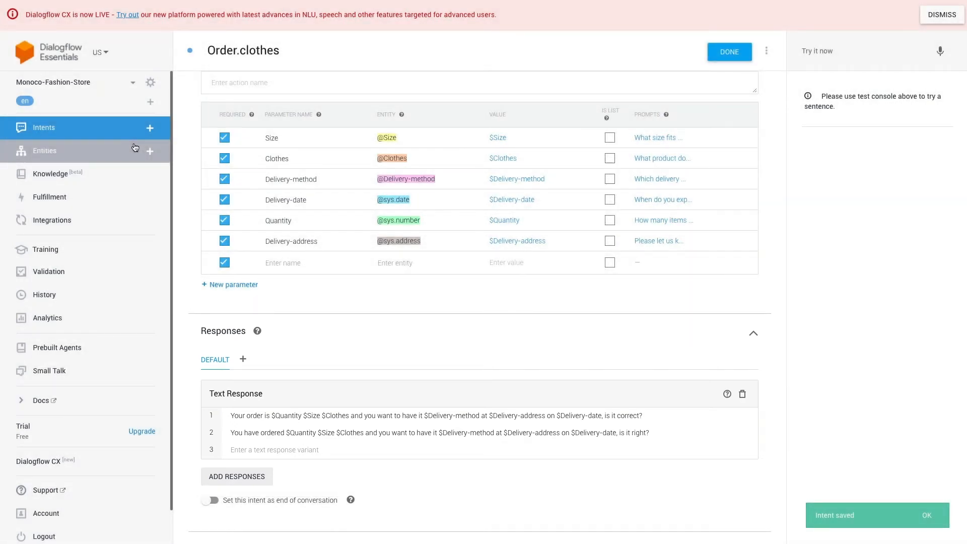
Add 'yes' and 'no' follow-up intents under Order.clothes, then reopen Order.clothes.
left_click(91, 128)
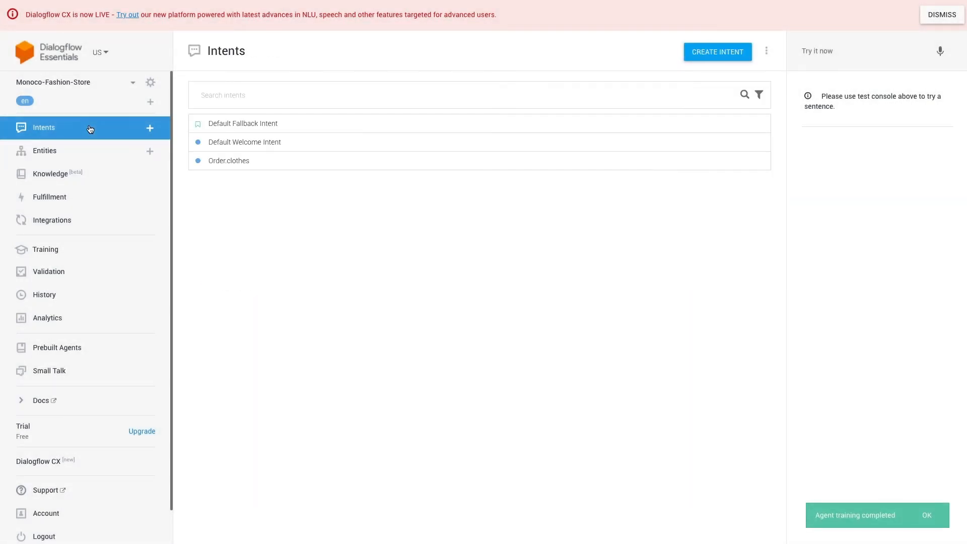
mouse_move(355, 161)
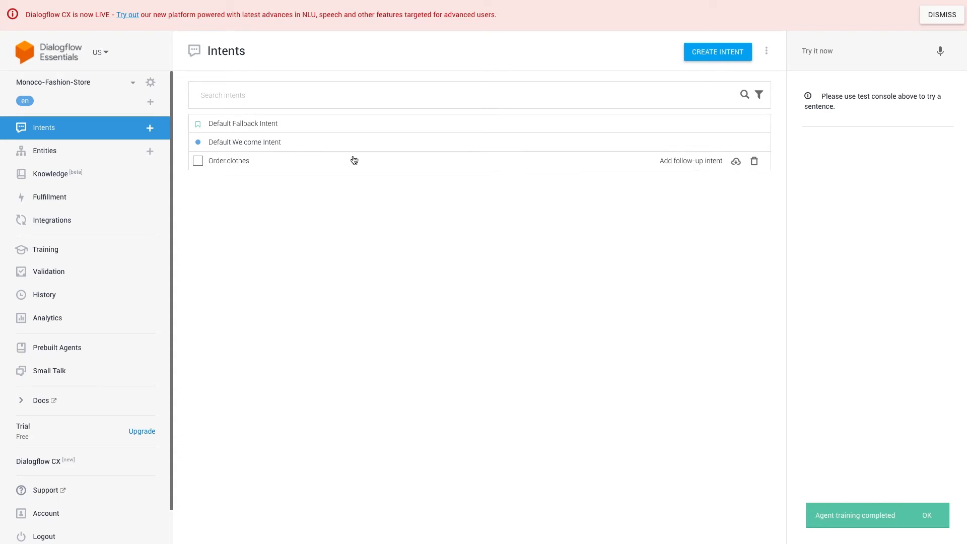
left_click(675, 163)
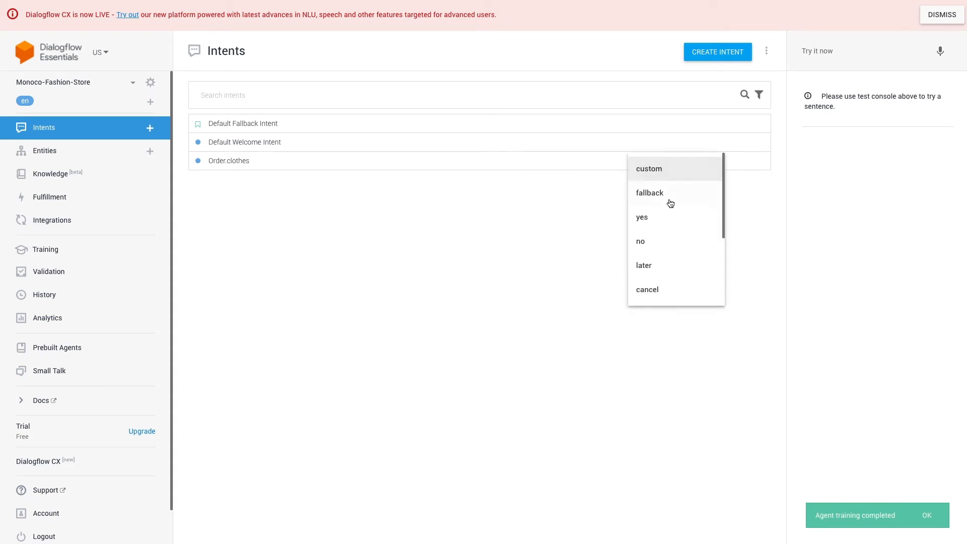
left_click(669, 218)
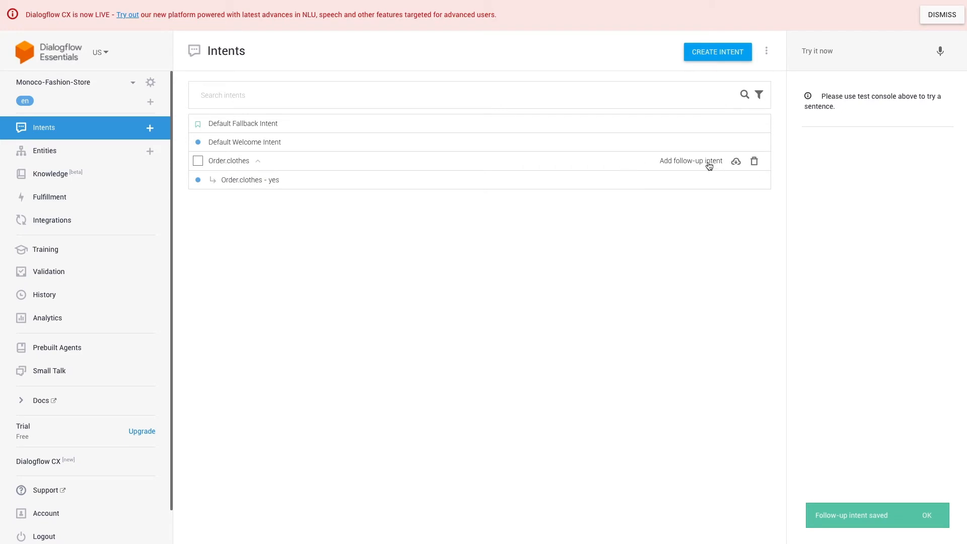
left_click(710, 164)
left_click(689, 238)
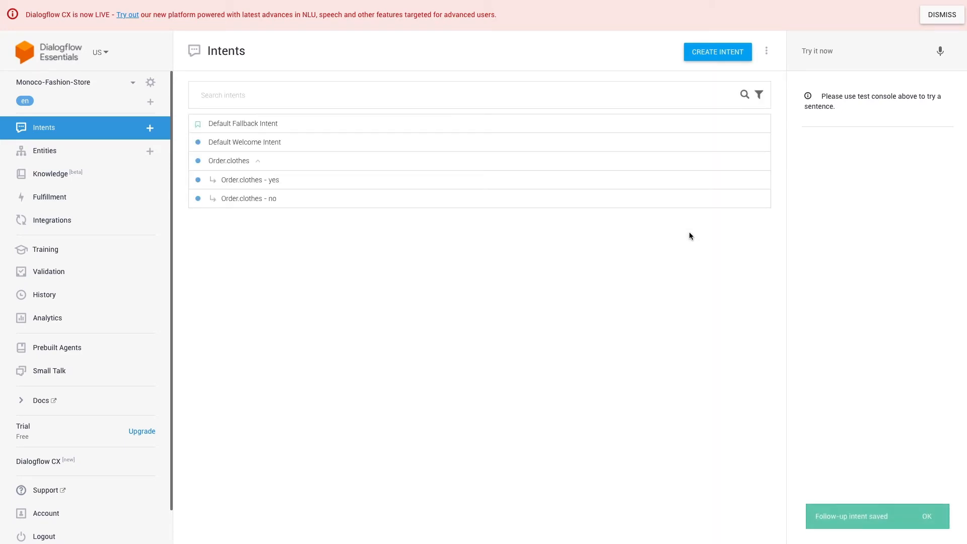
left_click(228, 161)
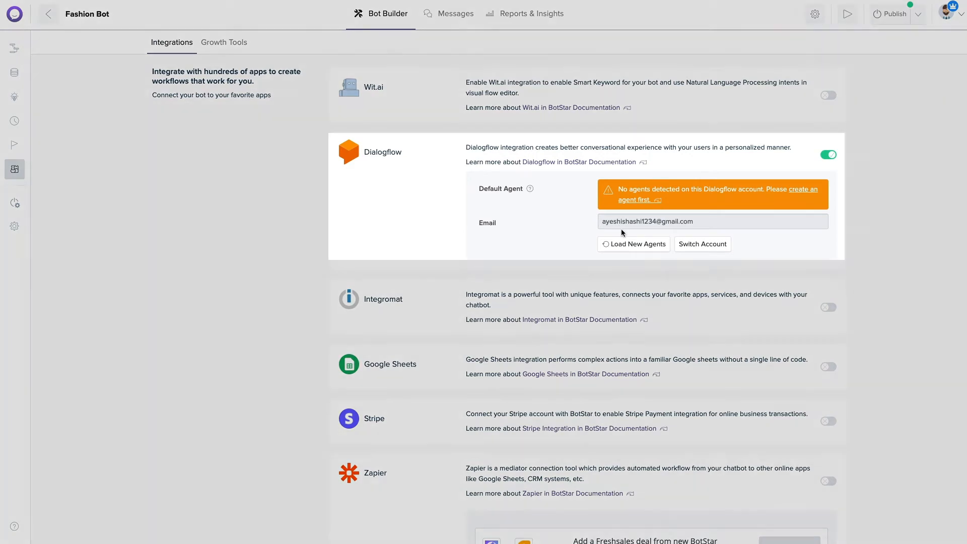
Load the Dialogflow agents, set Monoco-Fashion-Store as default agent, and drop a new module into Module Shopping.
left_click(627, 243)
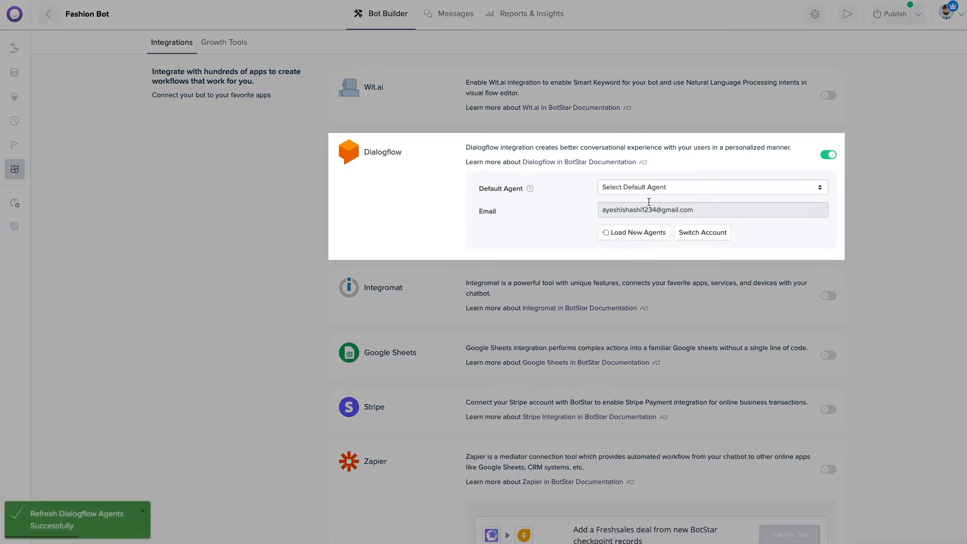
left_click(655, 190)
left_click(657, 196)
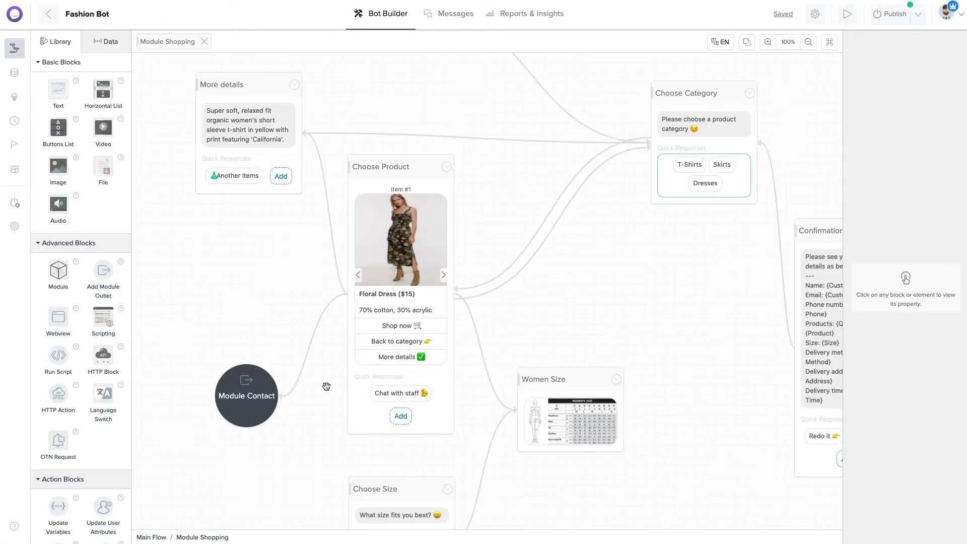
left_click_drag(58, 272, 572, 222)
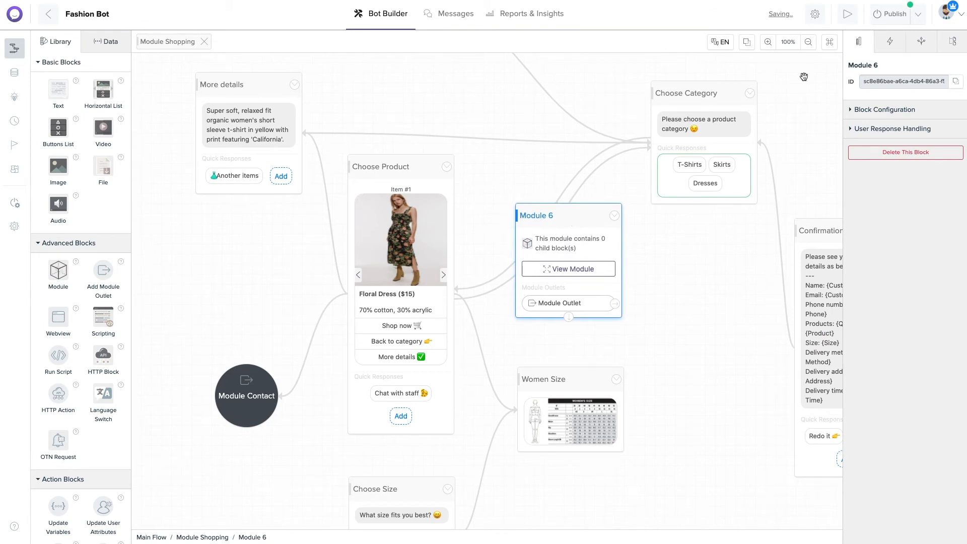
Name the new module Dialogflow and link Choose Product to it.
double_click(866, 63)
type("Dialogflow")
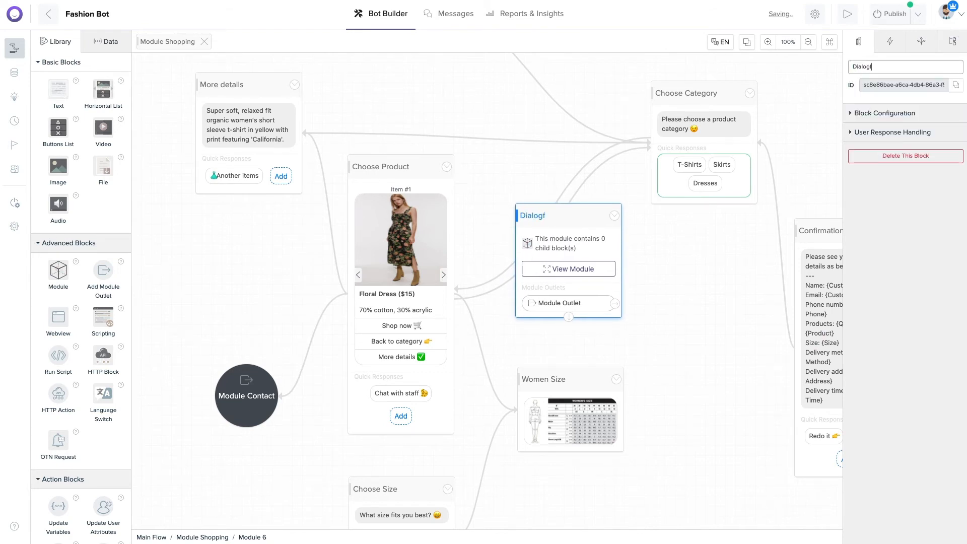
left_click(401, 431)
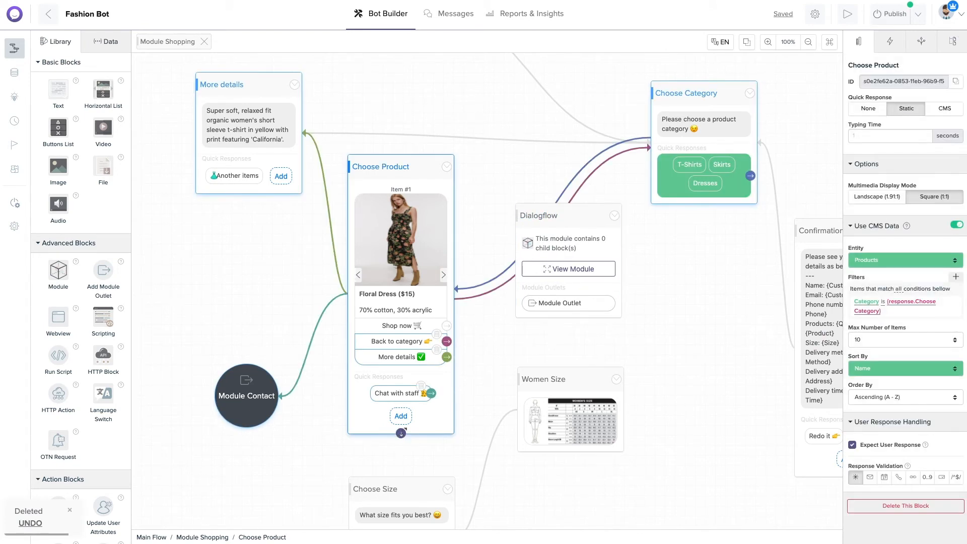
left_click_drag(402, 433, 594, 242)
Inside the module, add a Dialogflow block and connect Module Entry to it.
left_click(578, 268)
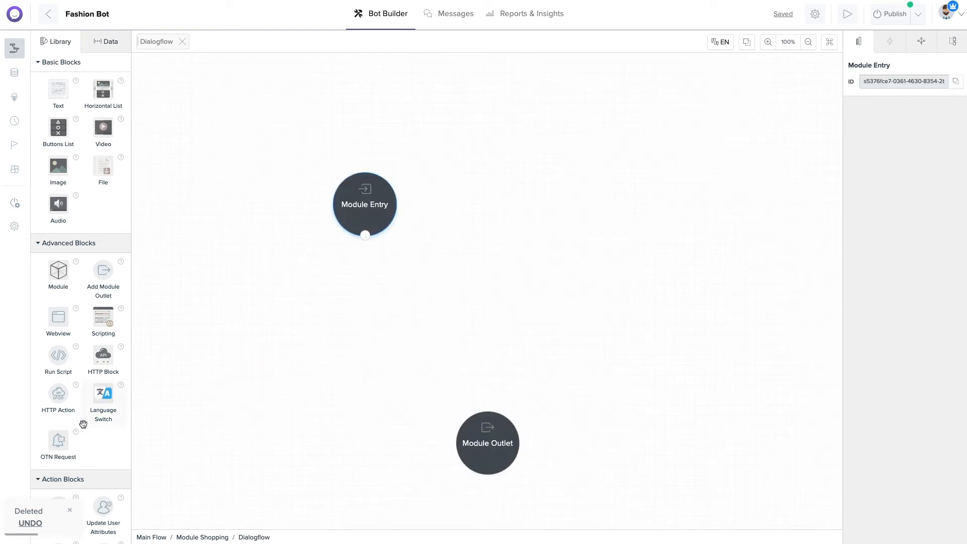
scroll(82, 423, "down", 5)
scroll(82, 426, "down", 2)
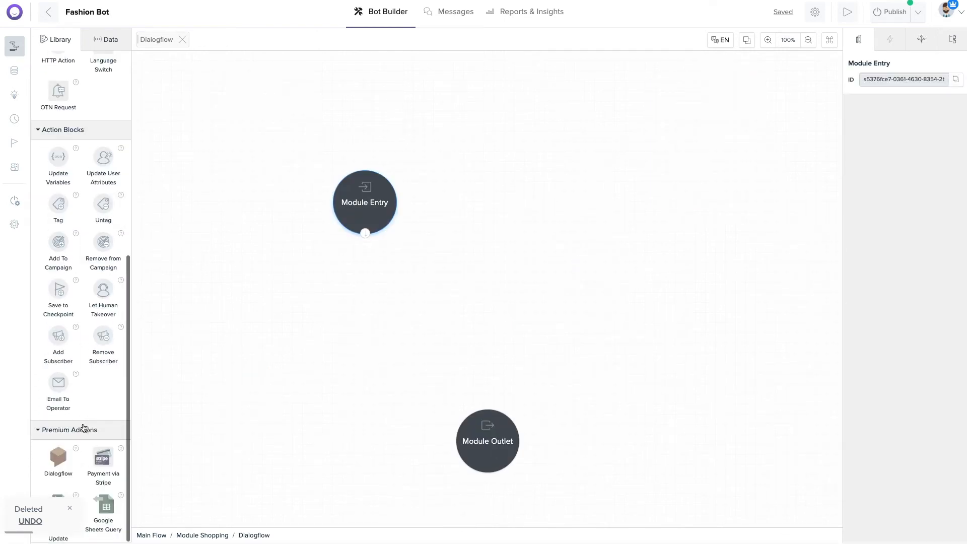
left_click_drag(58, 462, 486, 245)
left_click_drag(363, 217, 344, 247)
left_click_drag(482, 237, 658, 159)
left_click_drag(361, 234, 655, 231)
Rename the Dialogflow block to Order and validate only the Order.clothes intent.
left_click(652, 163)
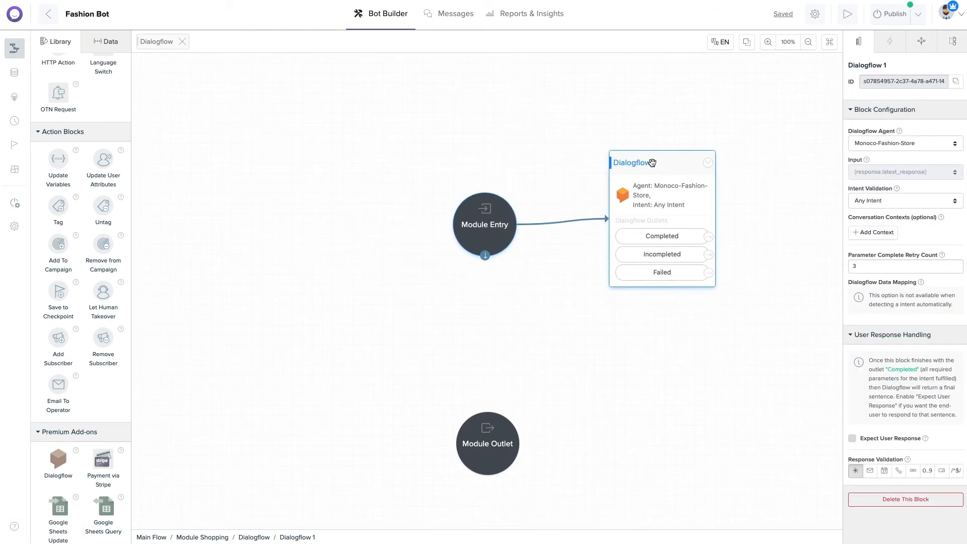
triple_click(871, 65)
type("Order")
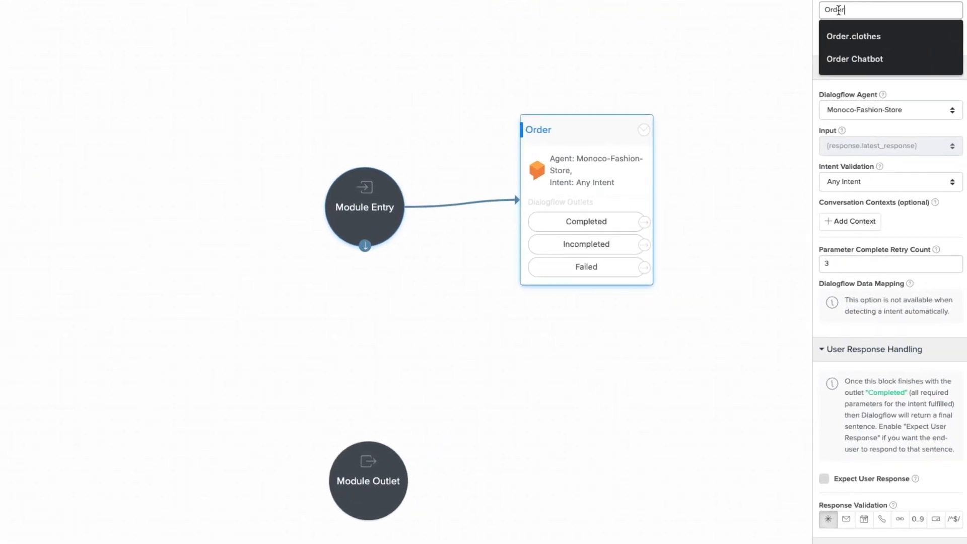
left_click(727, 71)
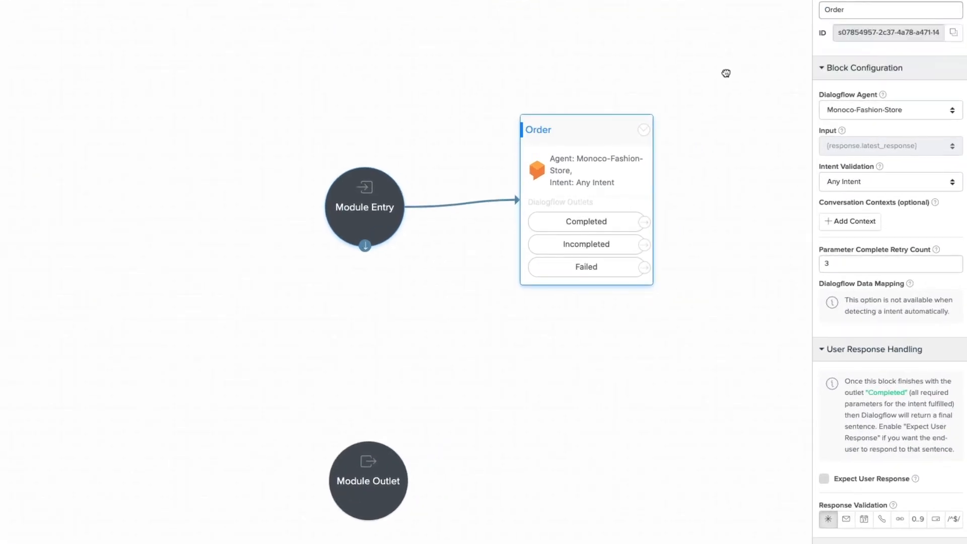
left_click(594, 128)
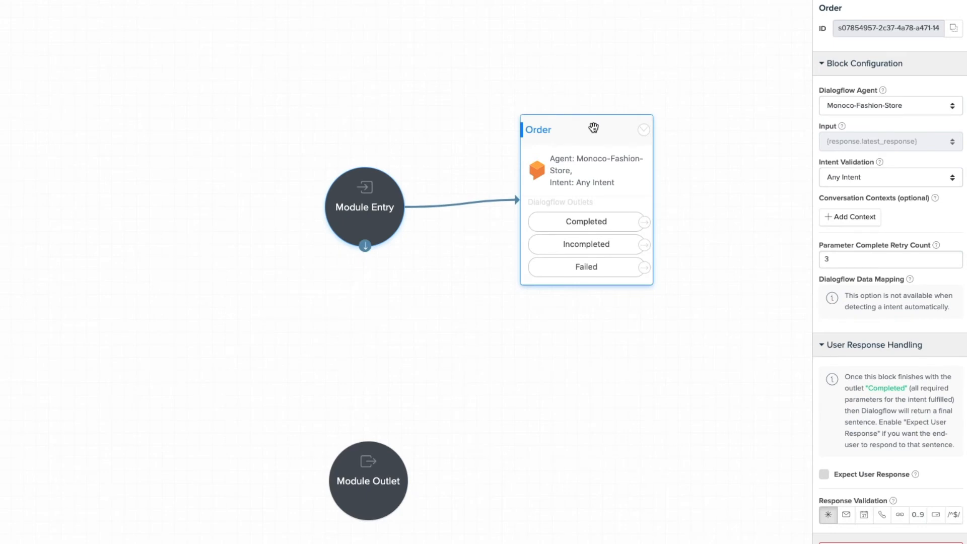
left_click(847, 180)
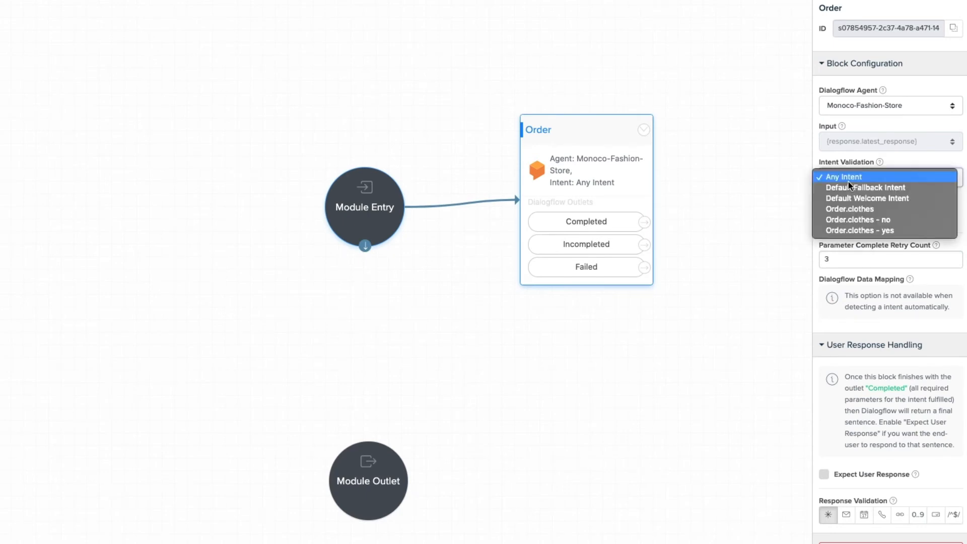
left_click(866, 209)
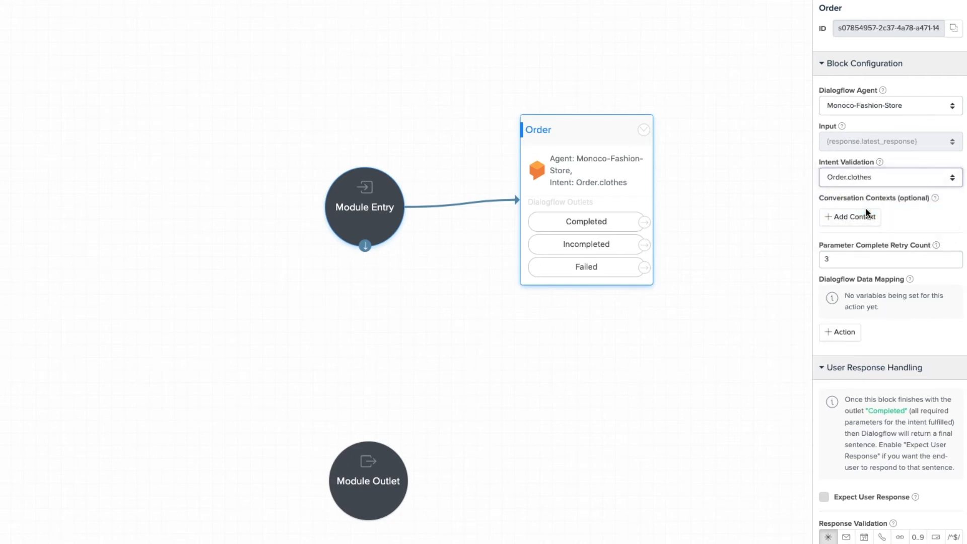
Map Dialogflow Clothes, Size and Quantity parameters into the Product, Size and Quantity variables.
left_click(851, 333)
left_click(756, 282)
left_click(712, 290)
left_click(701, 342)
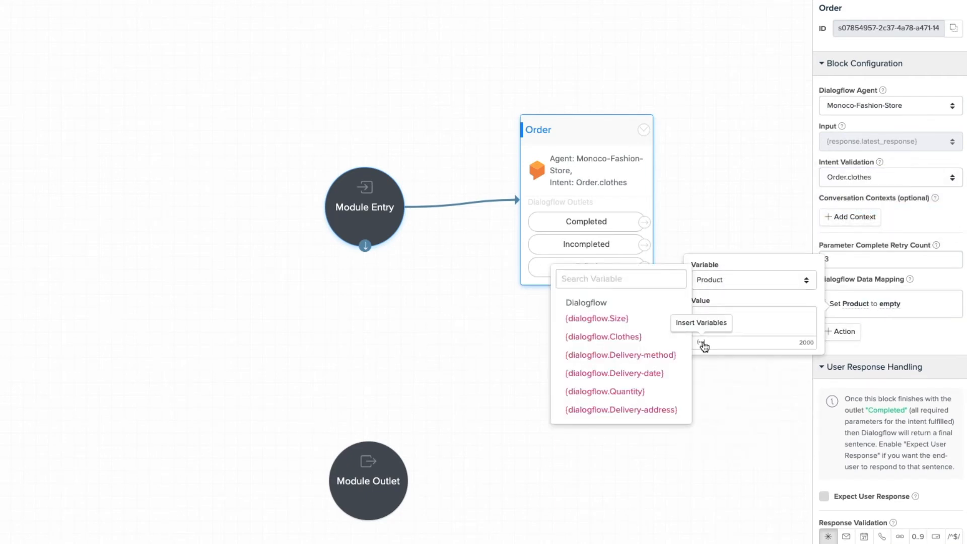
left_click(603, 335)
left_click(842, 333)
left_click(770, 314)
left_click(772, 333)
left_click(701, 376)
left_click(599, 350)
left_click(851, 372)
left_click(784, 347)
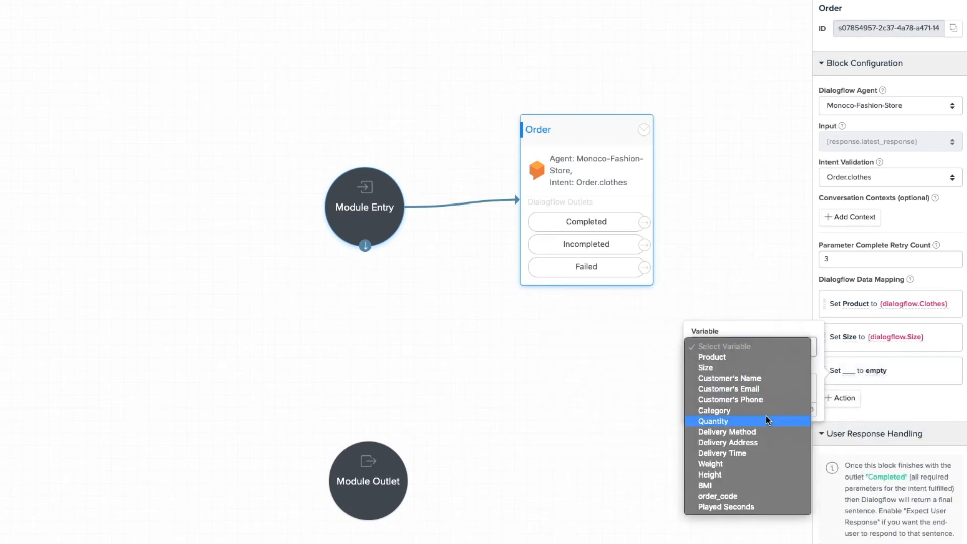
left_click(745, 426)
left_click(702, 408)
left_click(648, 458)
Map Delivery-method, Delivery-address and Delivery-date into the Delivery Method, Delivery Address and Delivery Time variables.
left_click(842, 398)
left_click(768, 378)
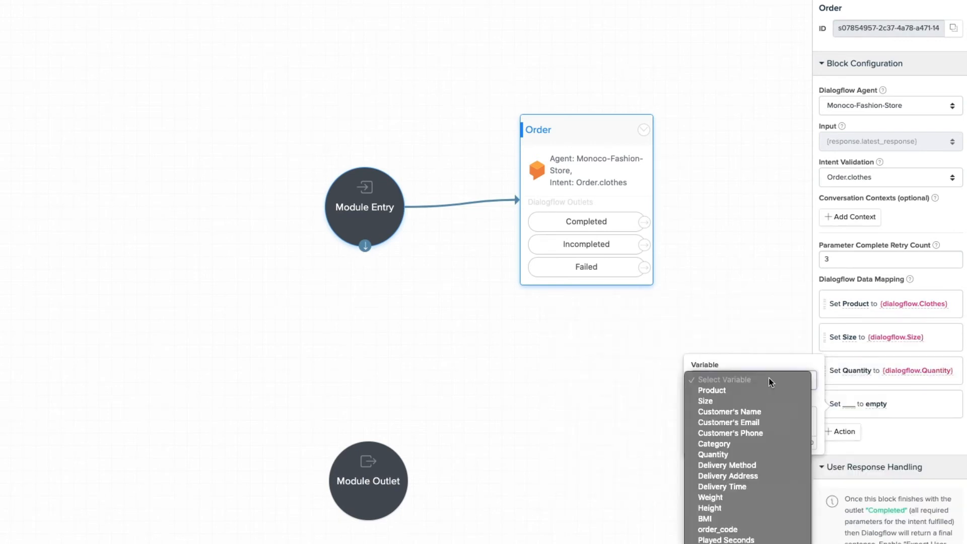
left_click(762, 466)
left_click(701, 421)
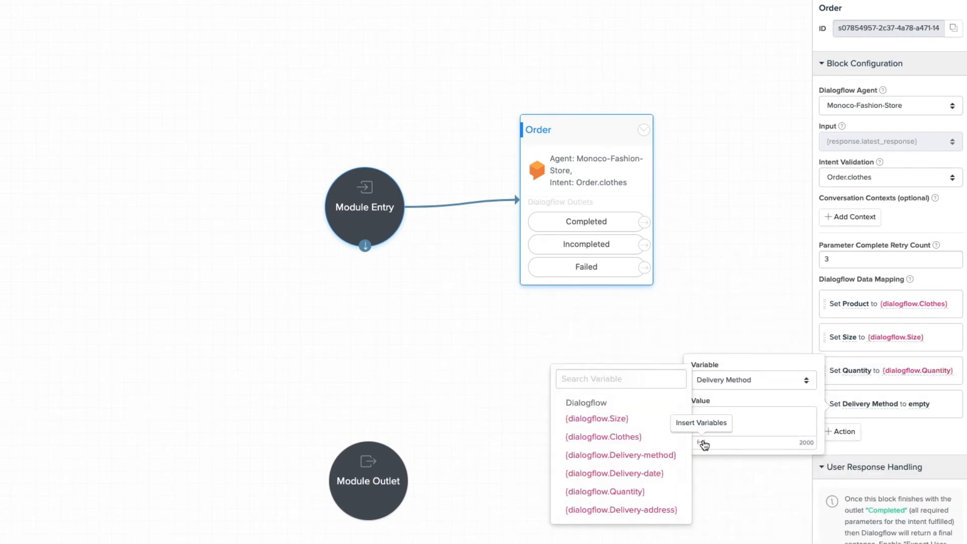
left_click(657, 456)
left_click(843, 459)
left_click(781, 435)
left_click(728, 533)
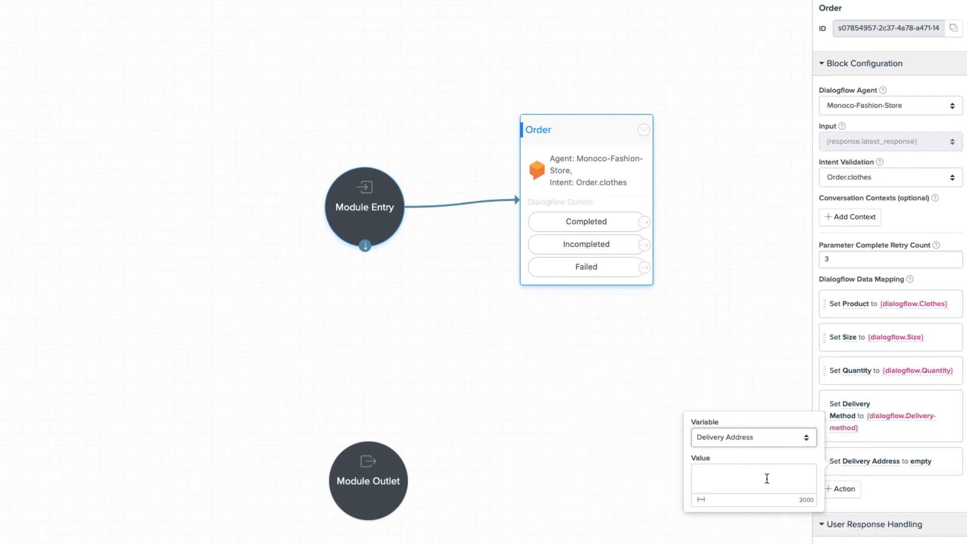
left_click(701, 499)
left_click(615, 542)
left_click(843, 514)
left_click(760, 494)
left_click(784, 543)
left_click(701, 529)
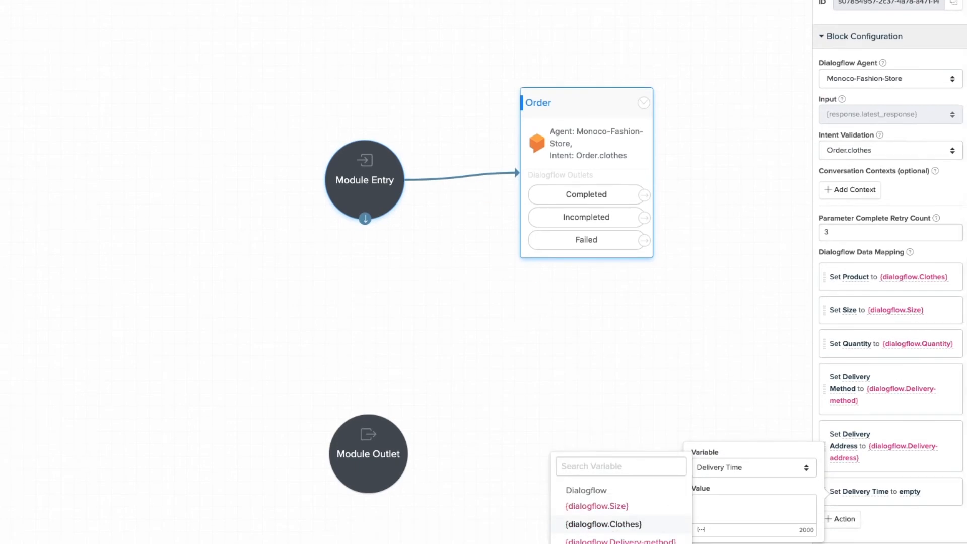
left_click(614, 542)
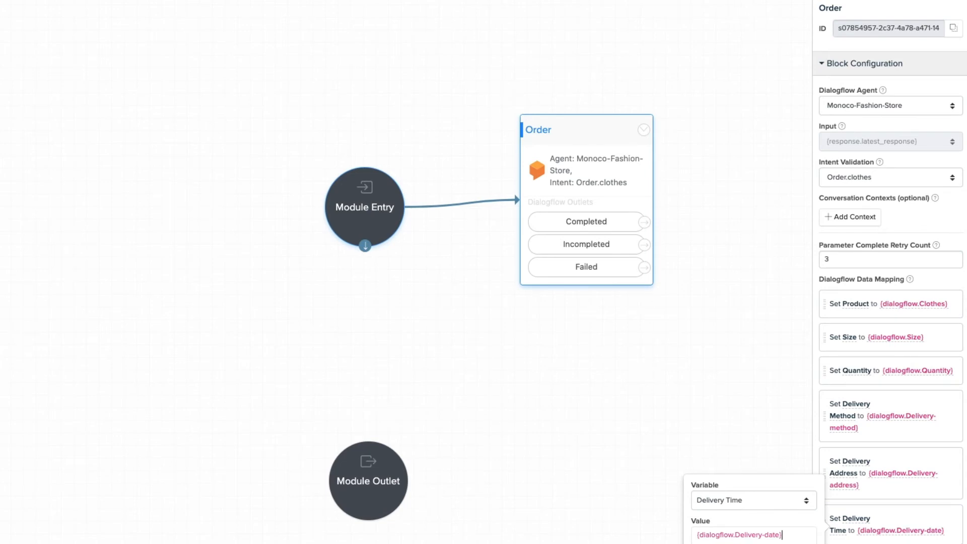
Turn on Expect User Response for the Order block.
left_click(735, 391)
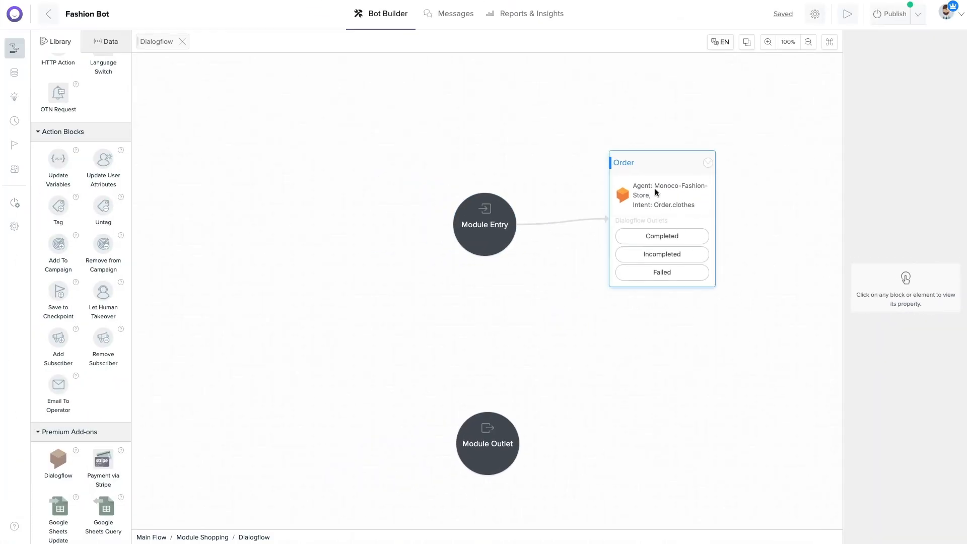
left_click(652, 163)
scroll(911, 190, "down", 2)
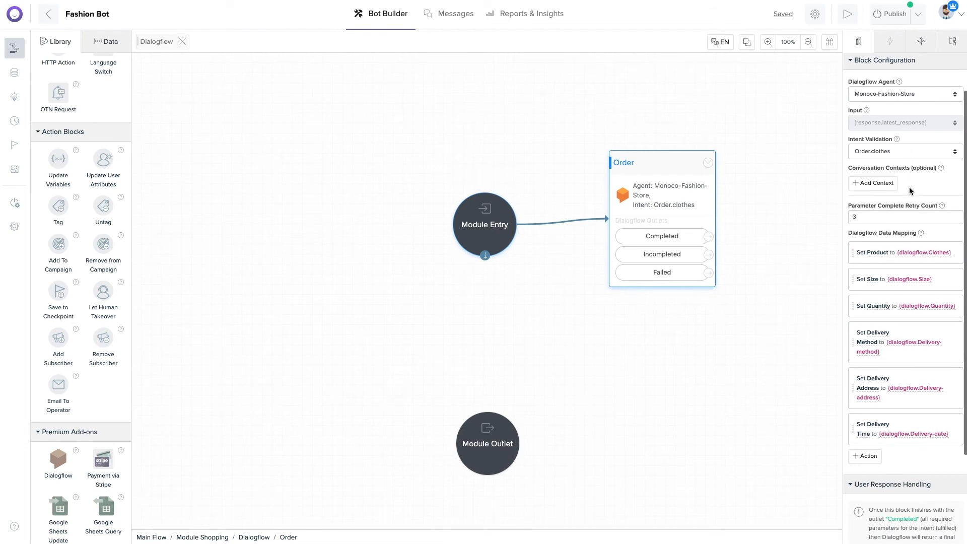
scroll(910, 191, "down", 3)
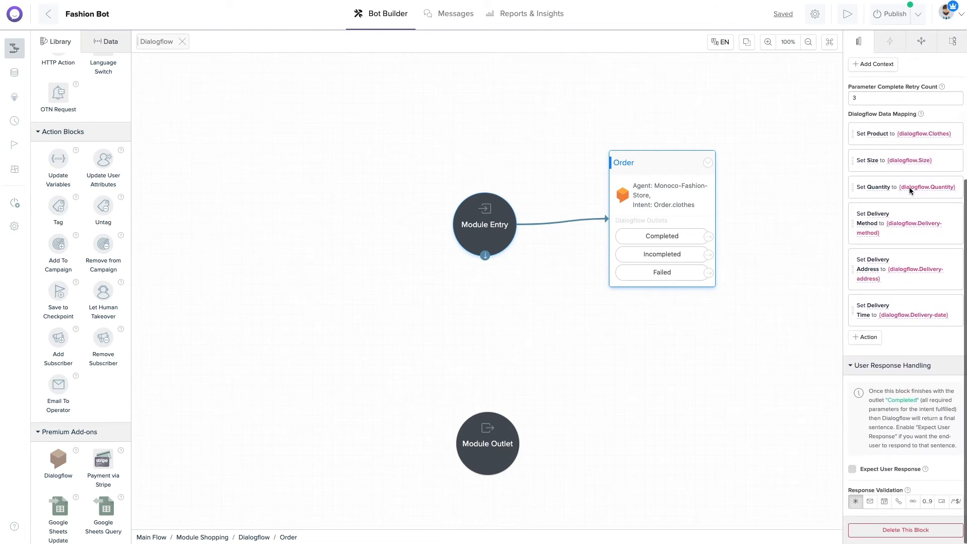
left_click(852, 469)
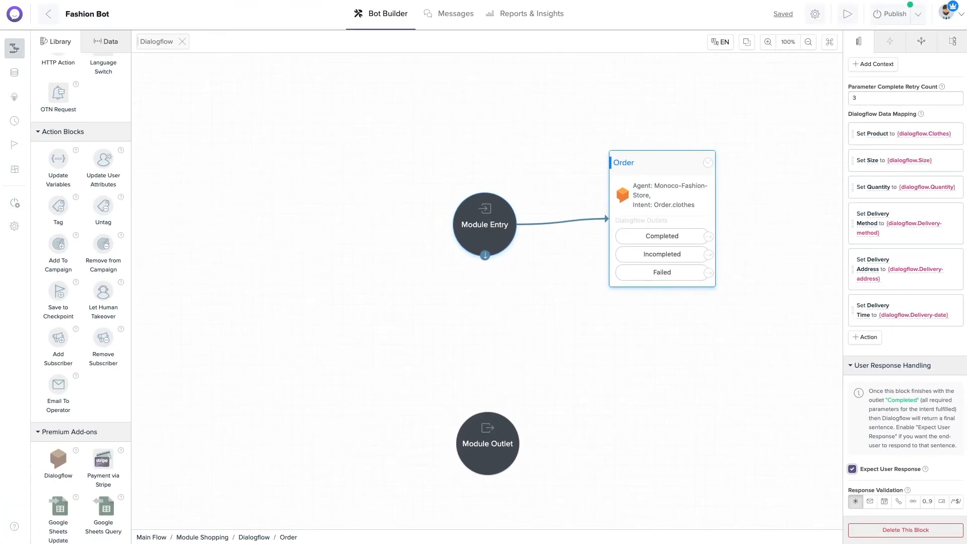
scroll(499, 310, "right", 5)
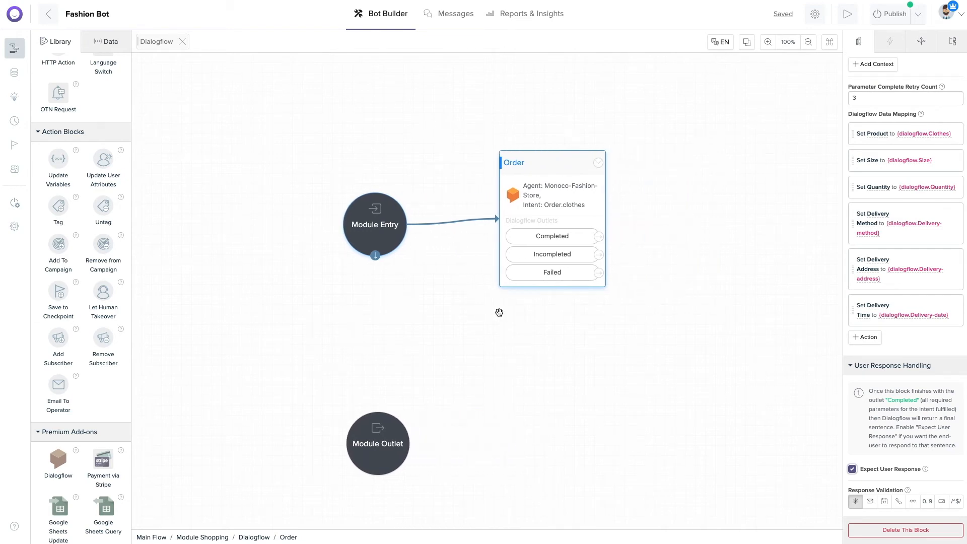
Add a new Dialogflow block named Confirm Order.
left_click_drag(59, 459, 695, 172)
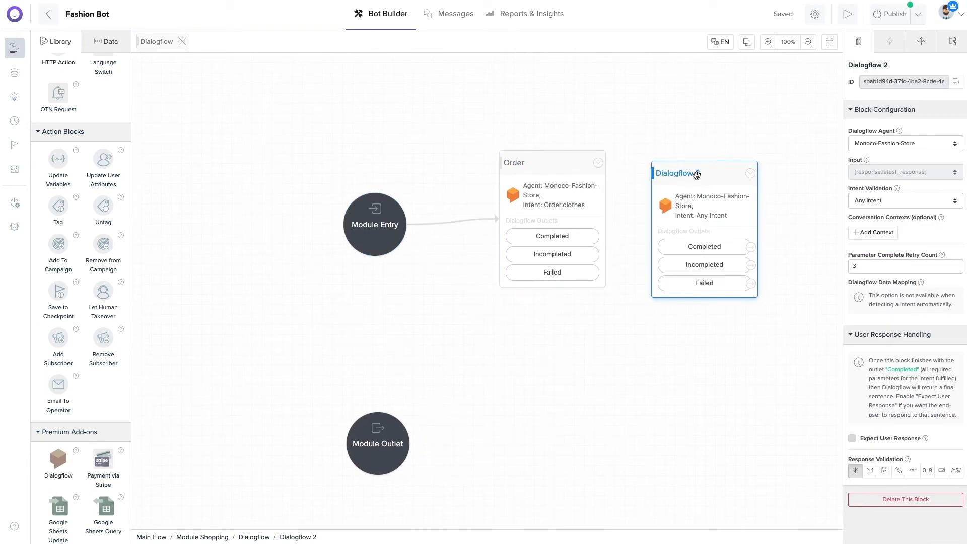
triple_click(856, 63)
type("Confirm Order")
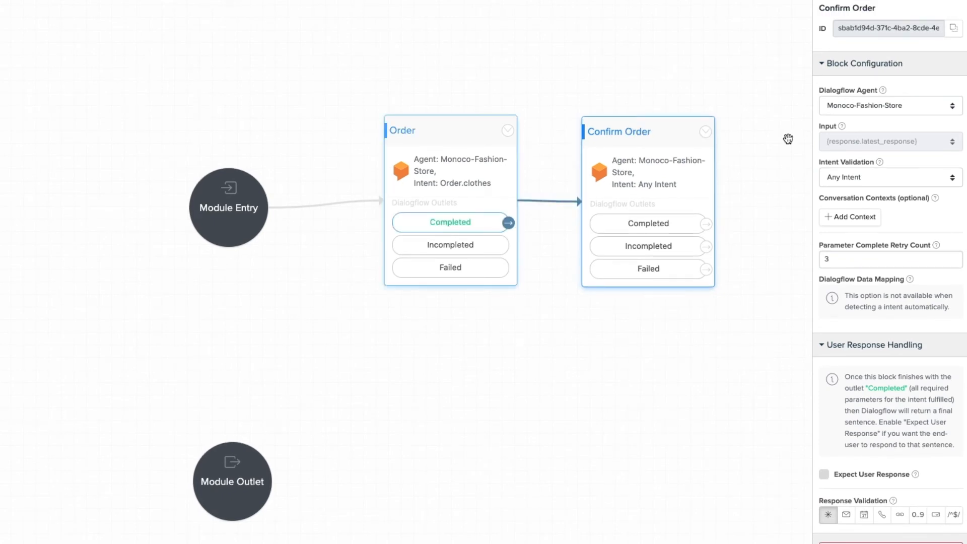
Validate the Order.clothes - yes intent with context Orderclothes-followup.
left_click(894, 177)
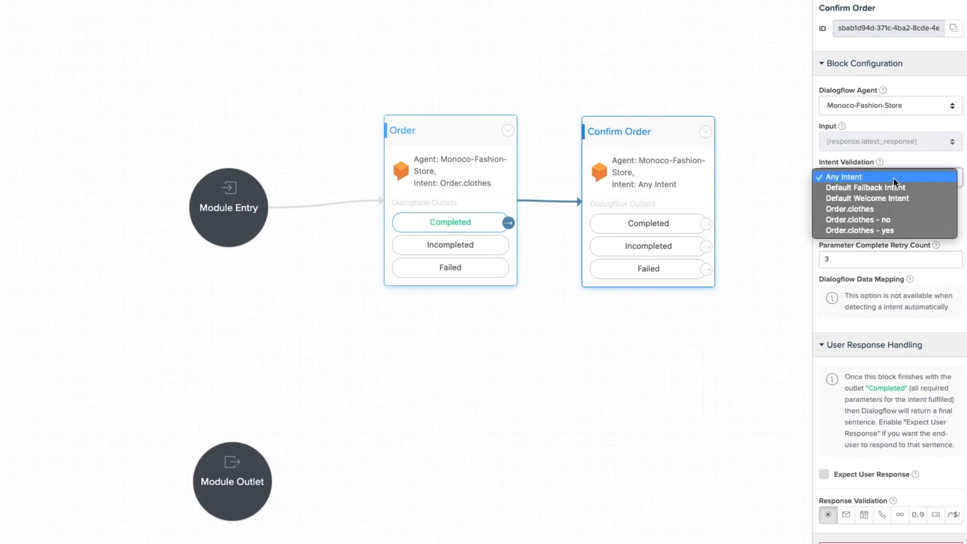
left_click(898, 231)
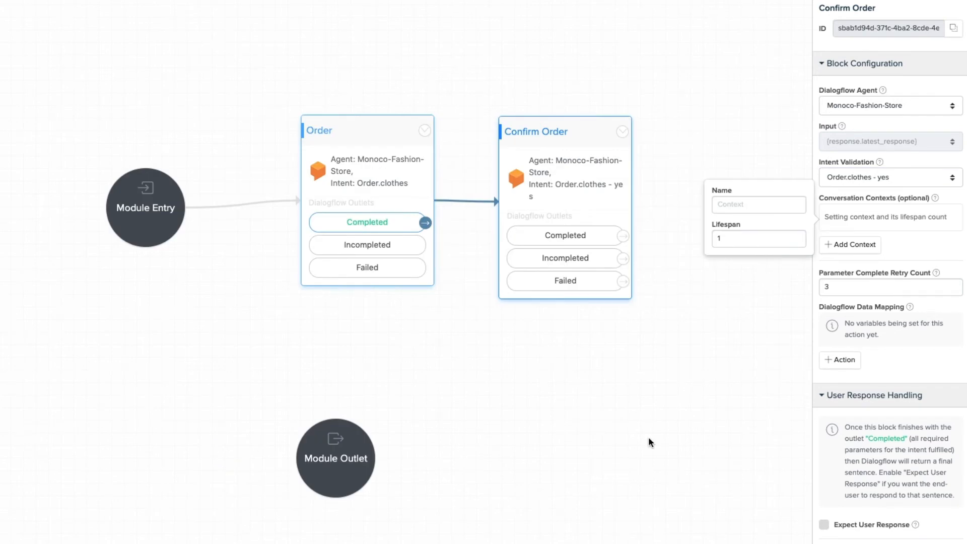
left_click(739, 208)
type("Ord")
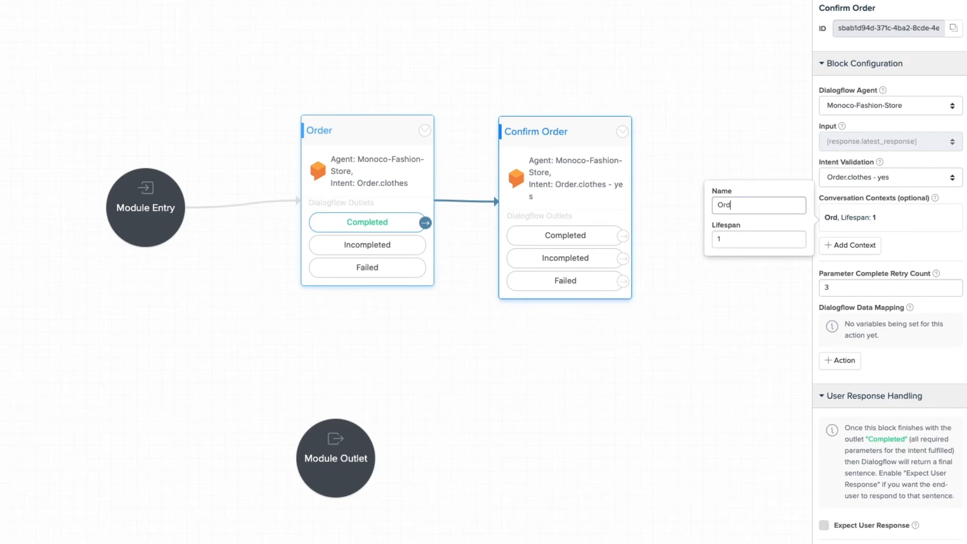
type("erclothes-fol")
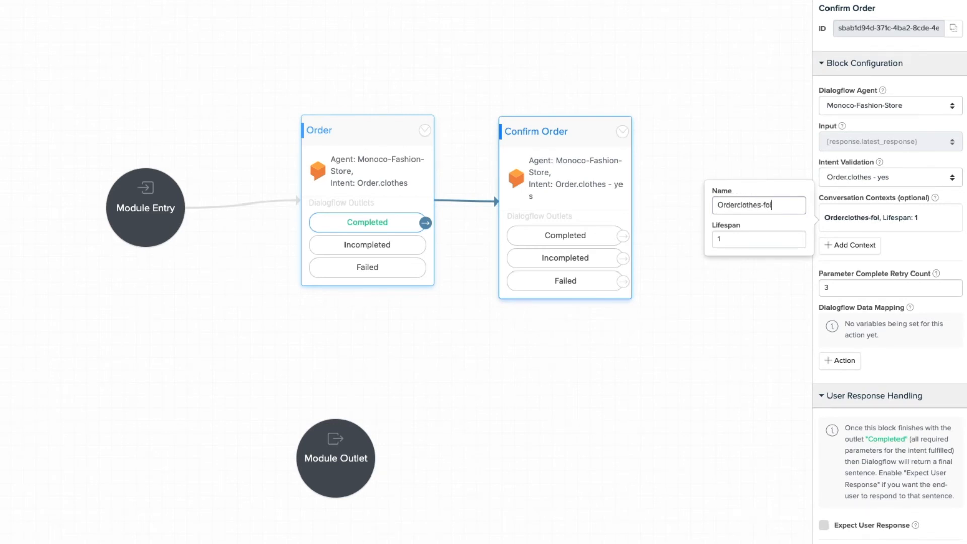
type("lowup")
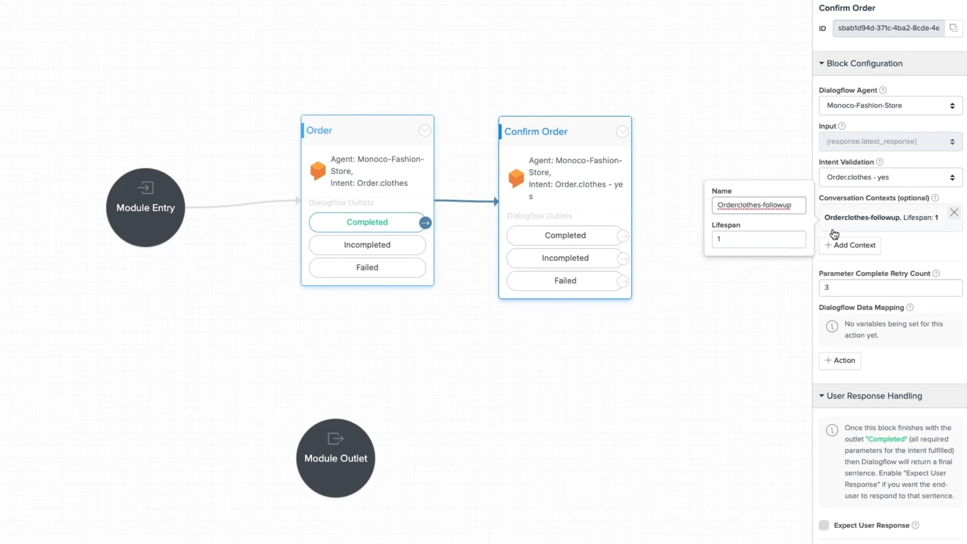
left_click(905, 248)
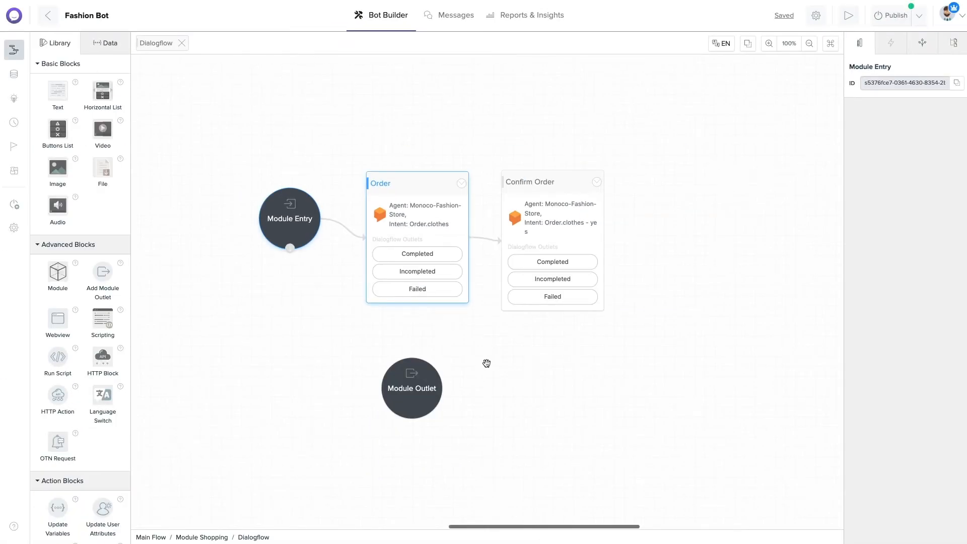
Rename the module outlet to Yes and add a second outlet named No.
left_click_drag(412, 395, 695, 203)
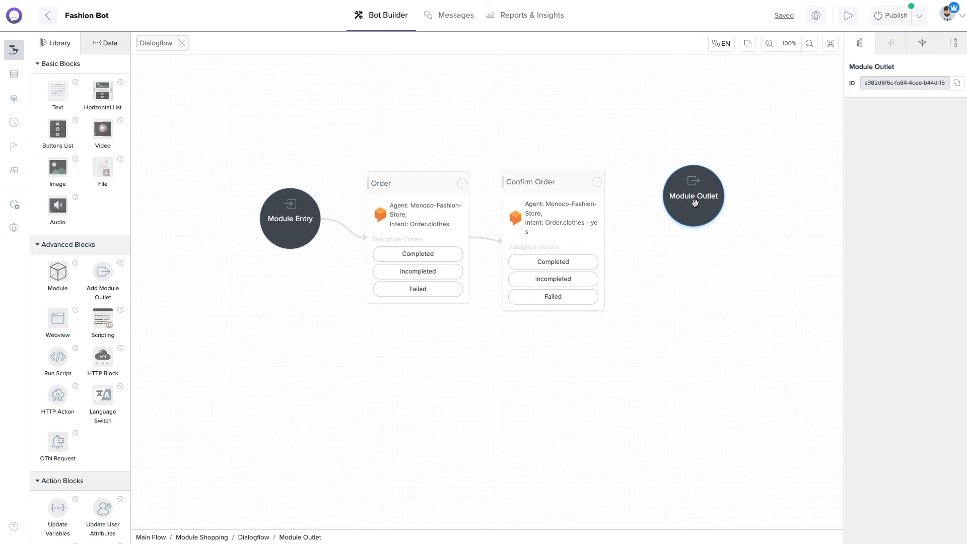
left_click(872, 68)
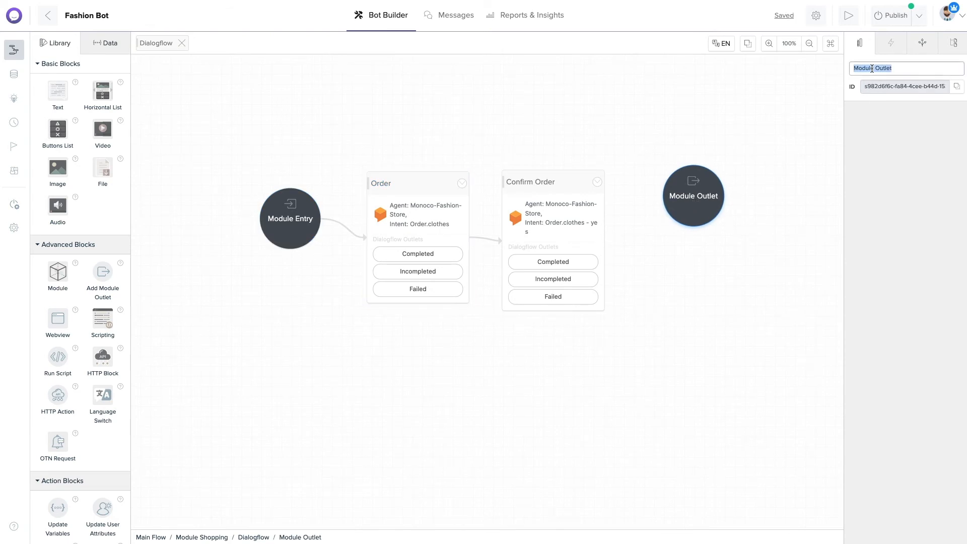
type("Ye")
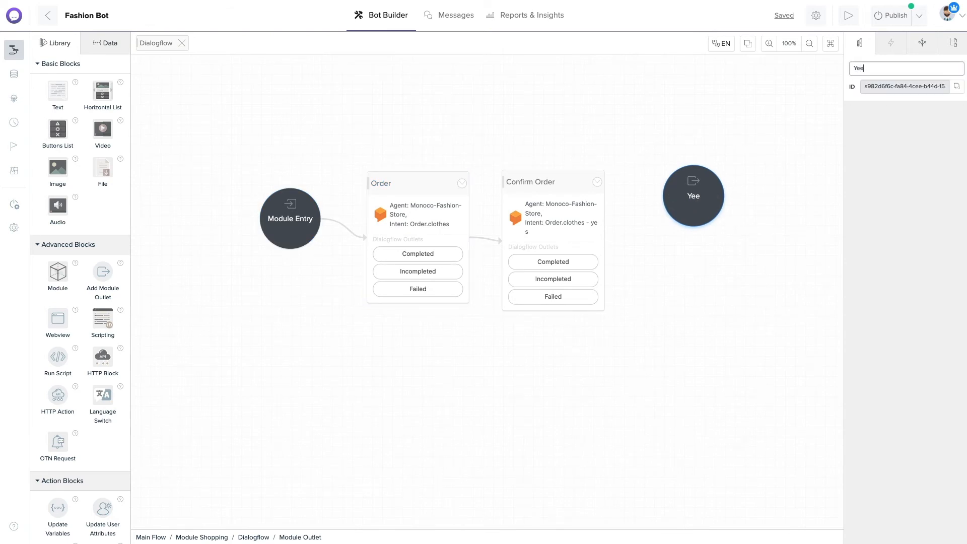
type("s")
left_click_drag(103, 274, 706, 302)
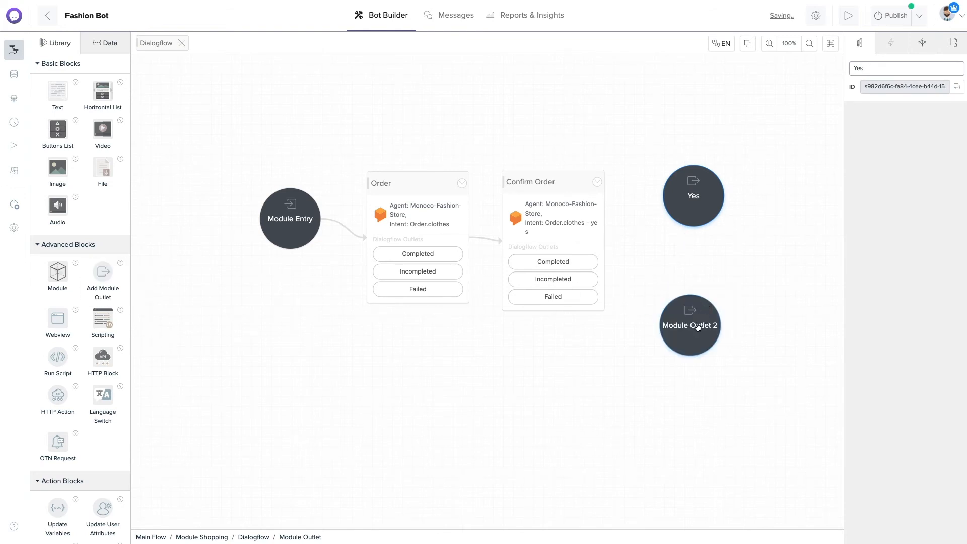
left_click(890, 69)
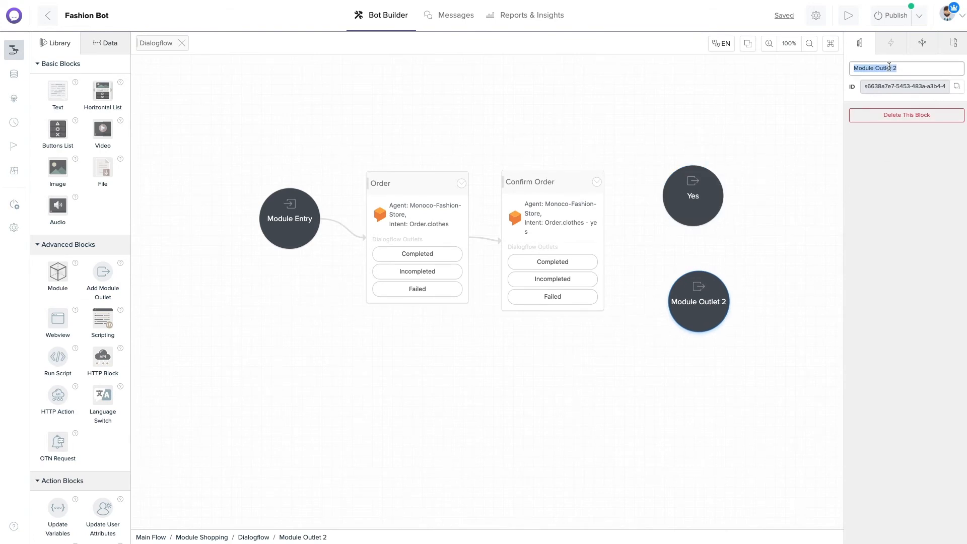
type("No")
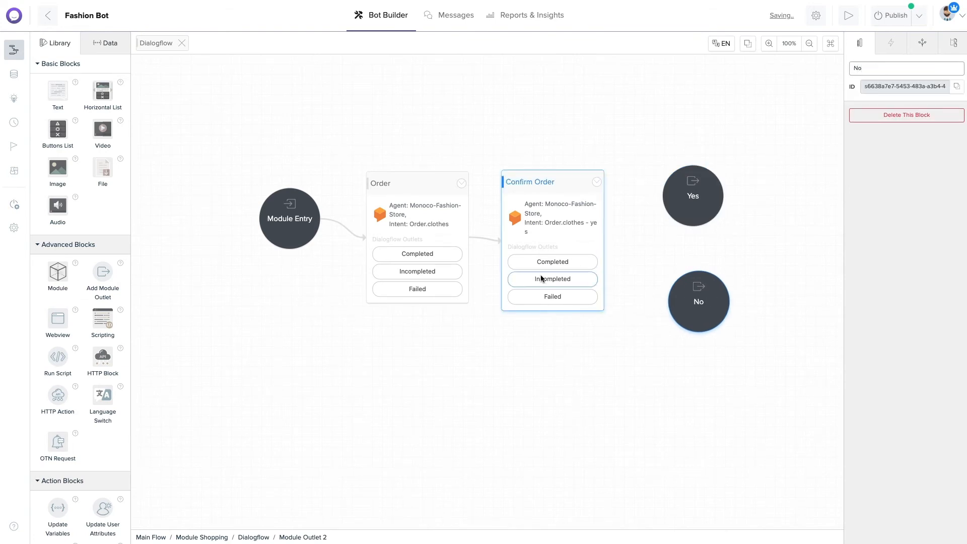
Connect Confirm Order's Completed outcome to Yes and Failed to No.
left_click(543, 268)
left_click_drag(598, 262, 676, 204)
left_click_drag(598, 296, 672, 299)
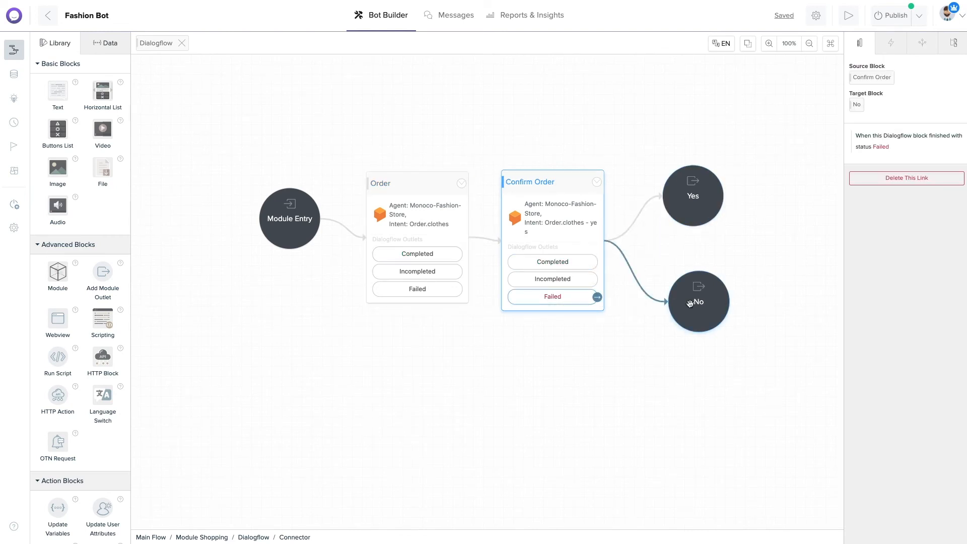
left_click(553, 185)
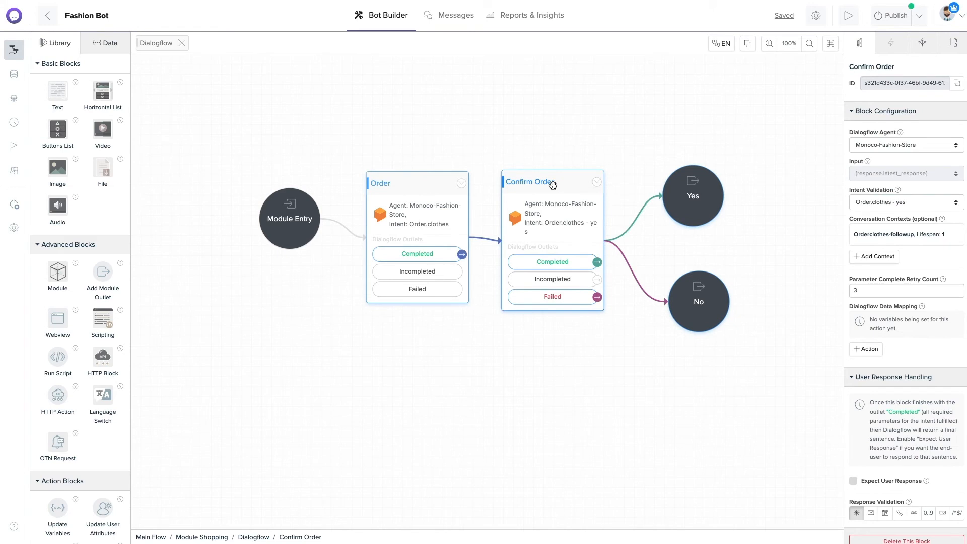
Link the Dialogflow module's Yes exit to Choose Category and its No exit to Customer Information.
left_click(182, 42)
left_click(442, 189)
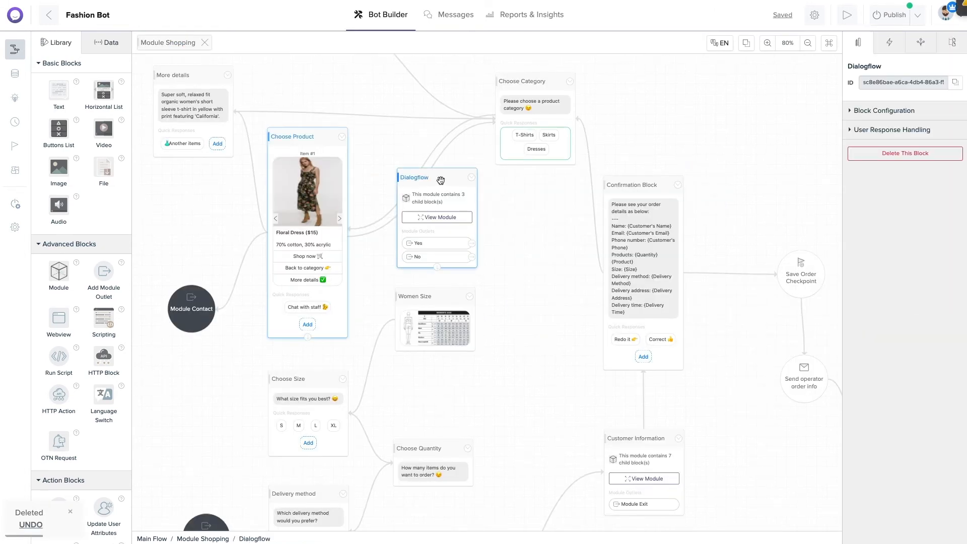
left_click_drag(471, 244, 539, 112)
left_click(446, 258)
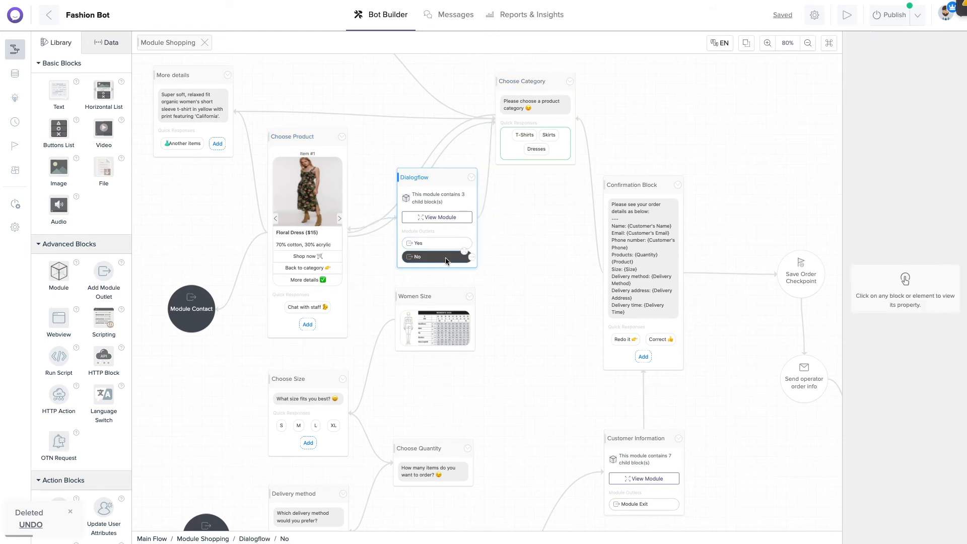
left_click_drag(471, 257, 637, 474)
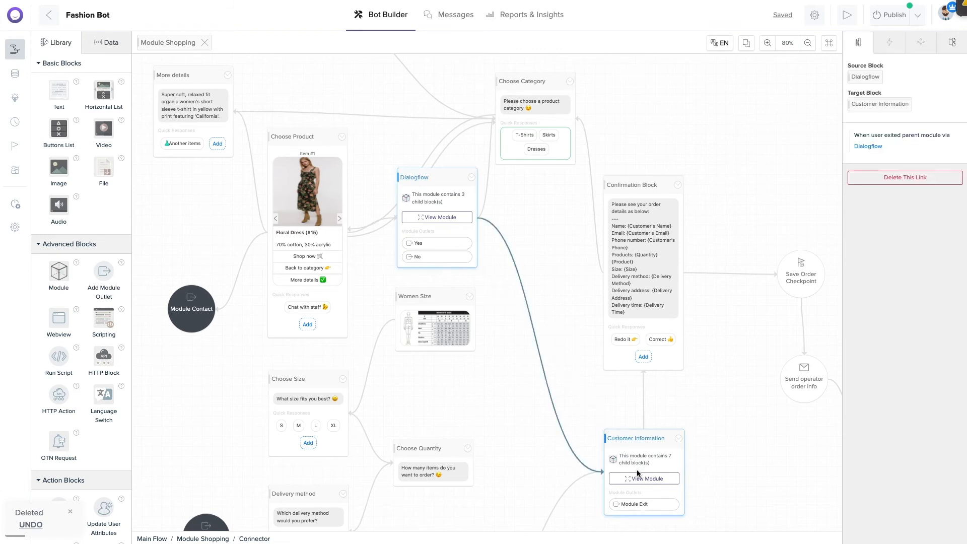
Start a bot preview from the Choose Category block.
left_click(452, 175)
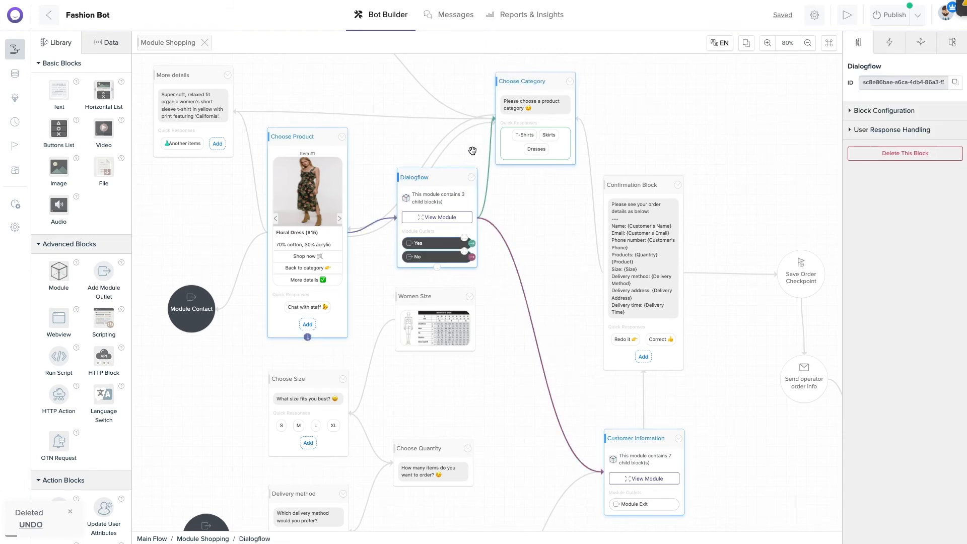
left_click(569, 82)
left_click(559, 91)
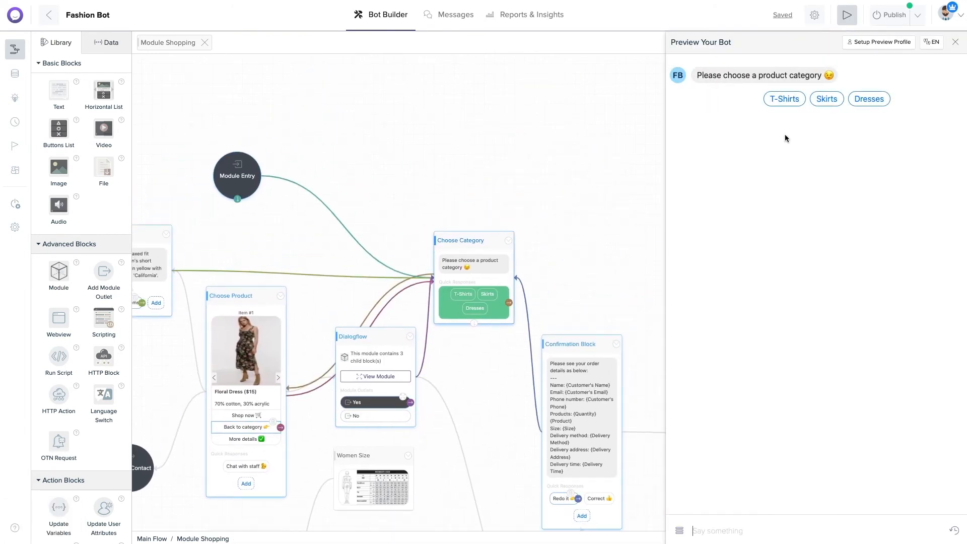
In the preview, pick T-Shirts, send an order request for November 2nd, and confirm it.
left_click(781, 100)
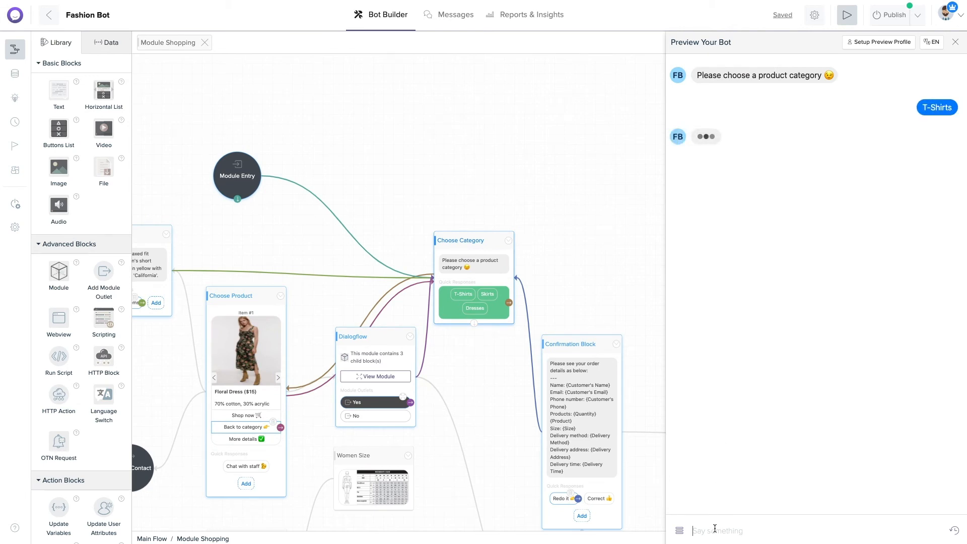
type("i'd ")
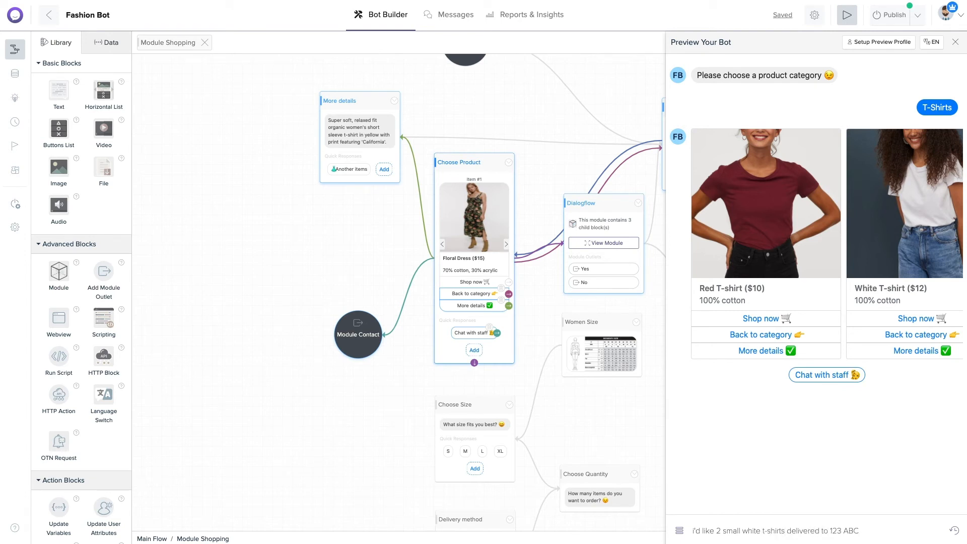
type(" on November 2nd")
key("Return")
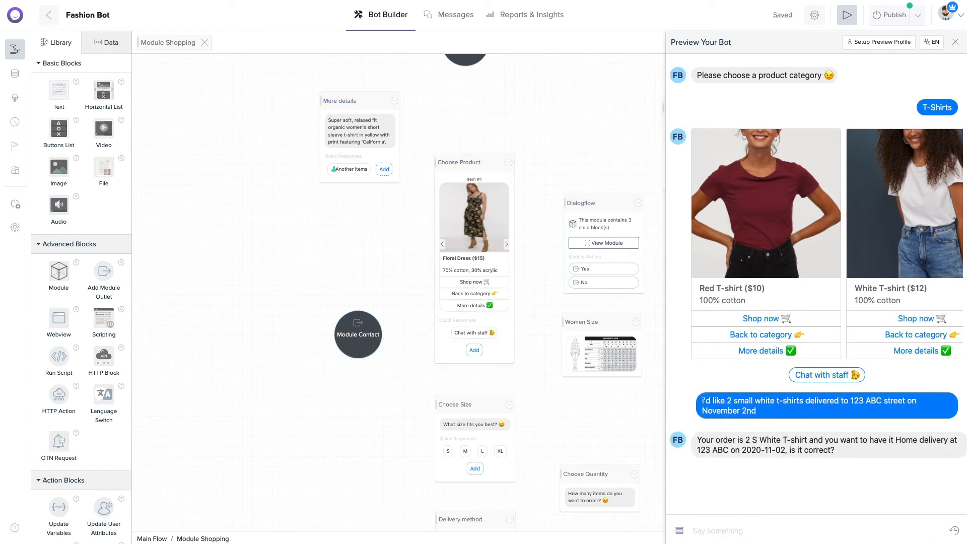
type("yess")
key("Return")
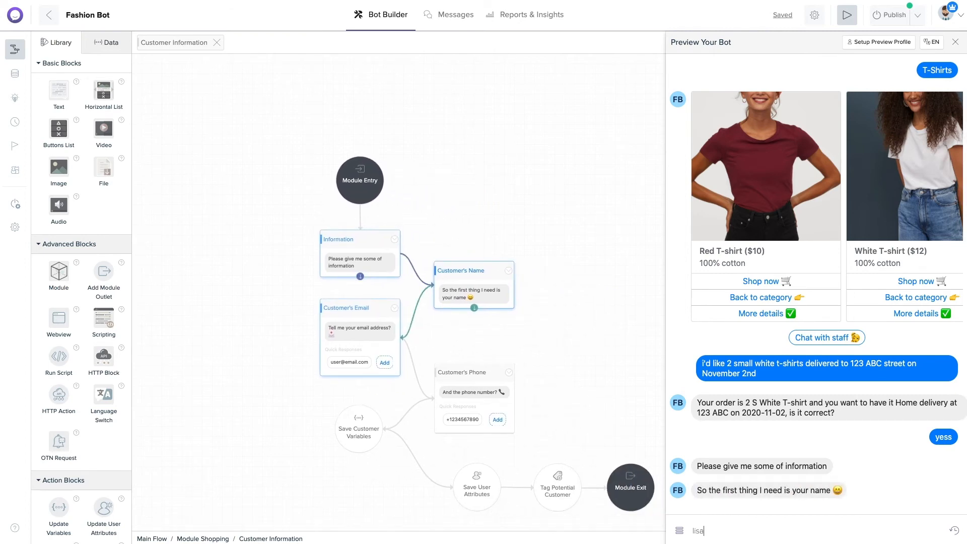
Send the customer's name and e-mail address, then reply with the sample phone number.
type("lisa")
key("Return")
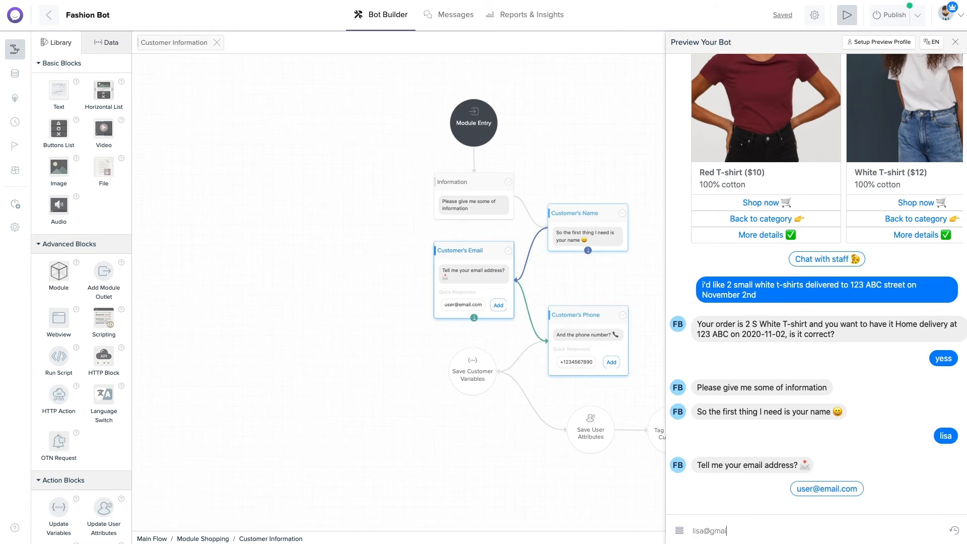
key("Return")
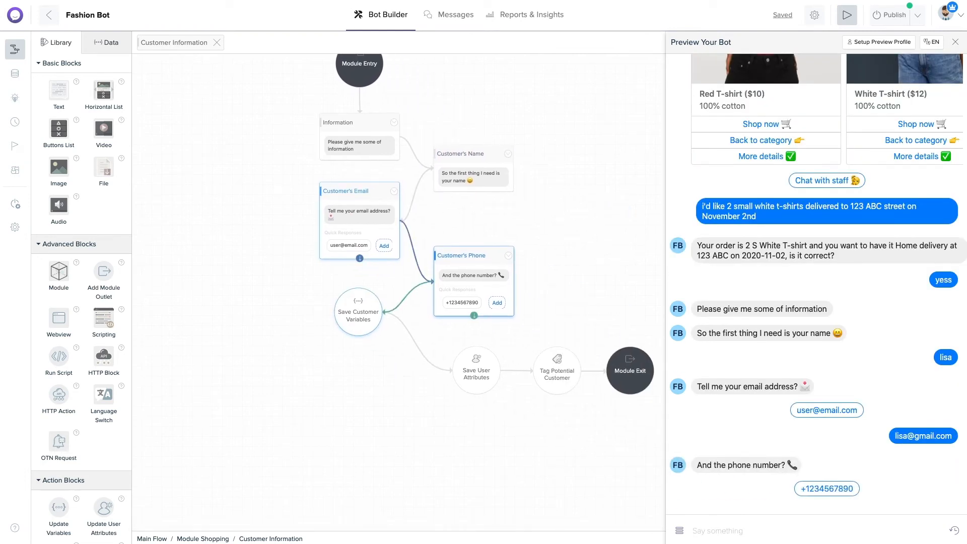
left_click(827, 491)
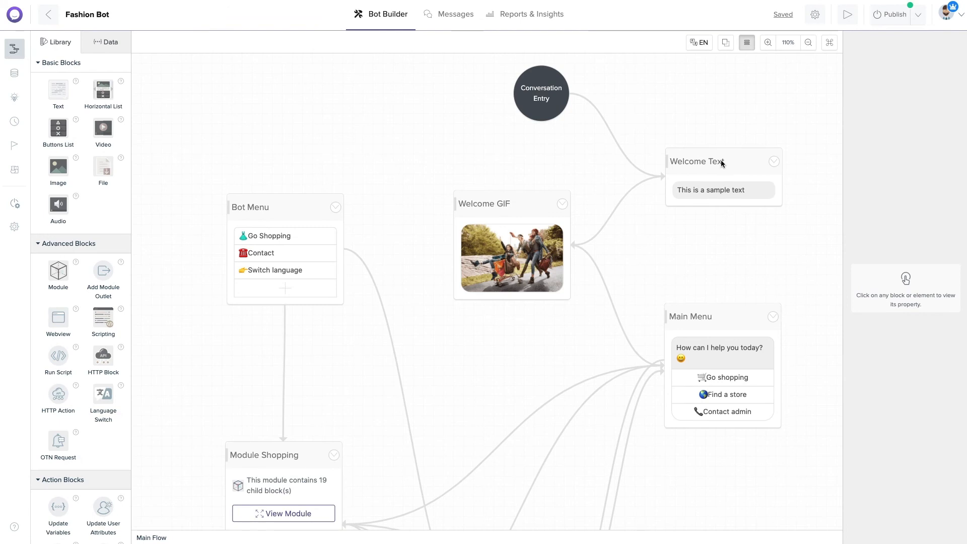
Replace the Welcome Text's sample text with 'Hi {first_name}!'.
left_click(721, 160)
left_click(724, 190)
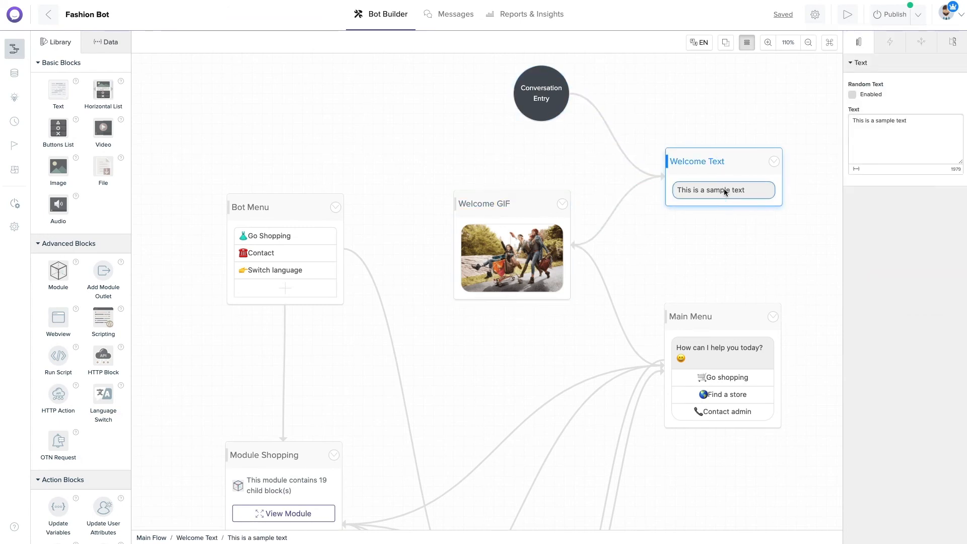
triple_click(868, 122)
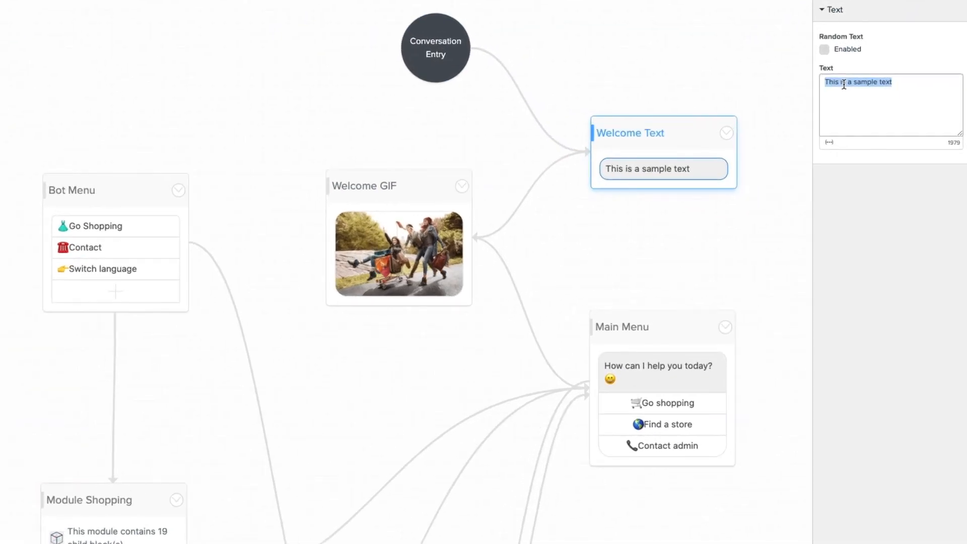
type("Hi")
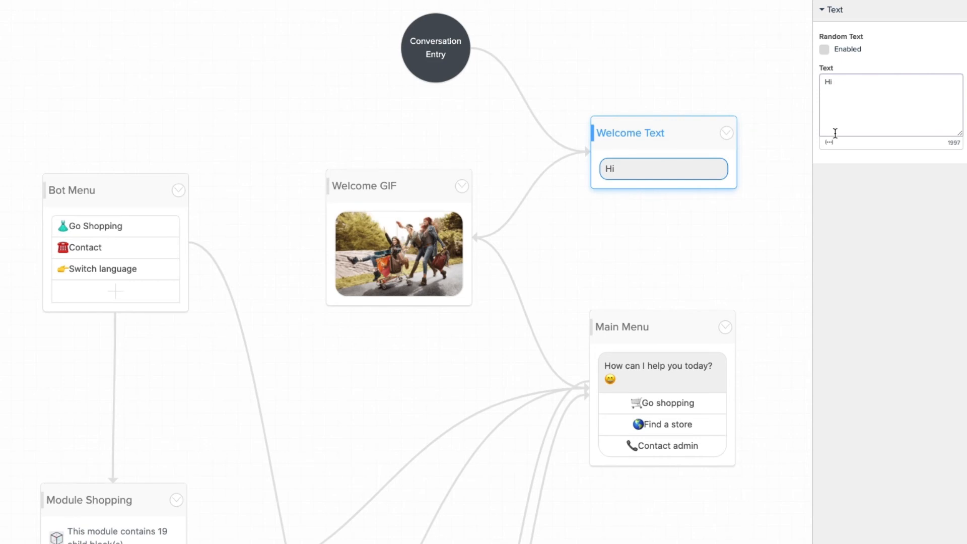
left_click(832, 145)
left_click(859, 203)
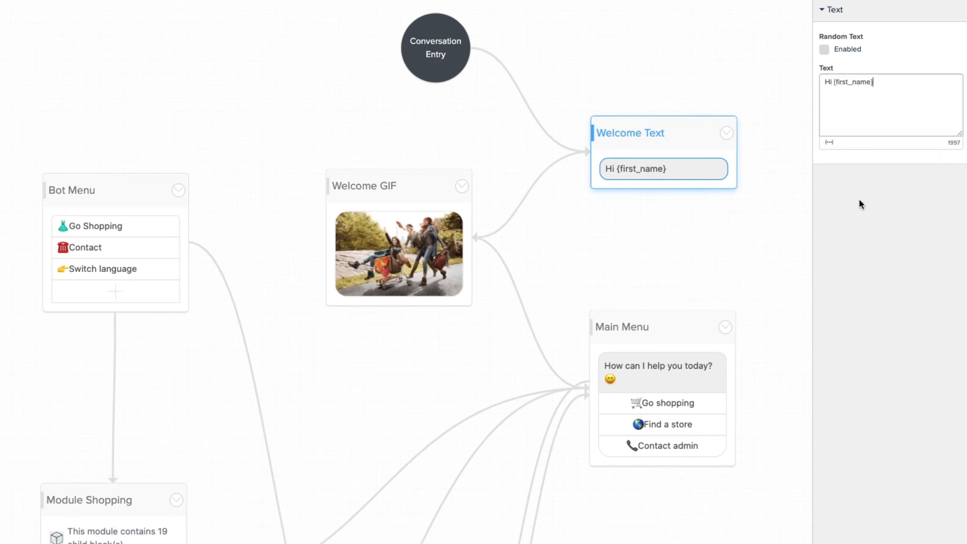
type("!")
Add a second line 'Welcome to {global.Store's Name}' to the welcome text.
key("Return")
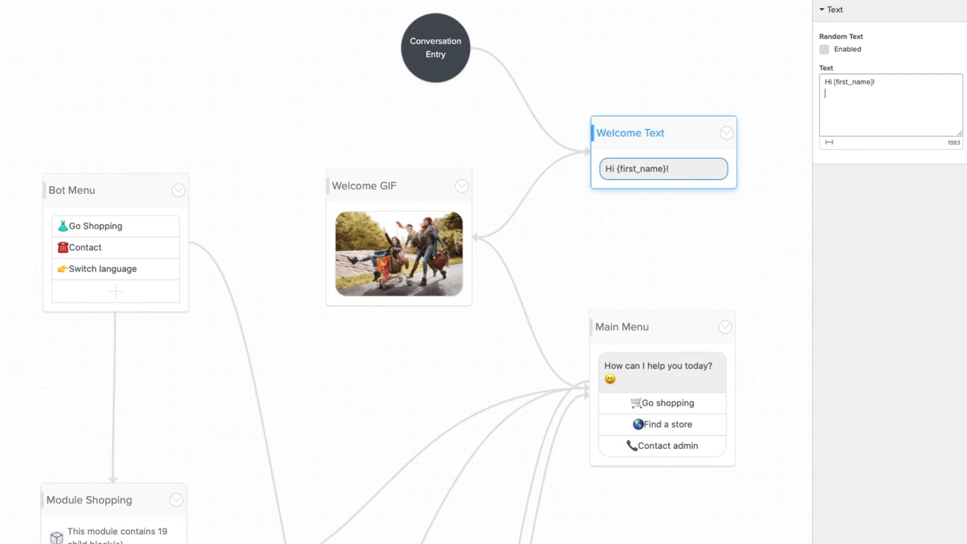
type("Welc")
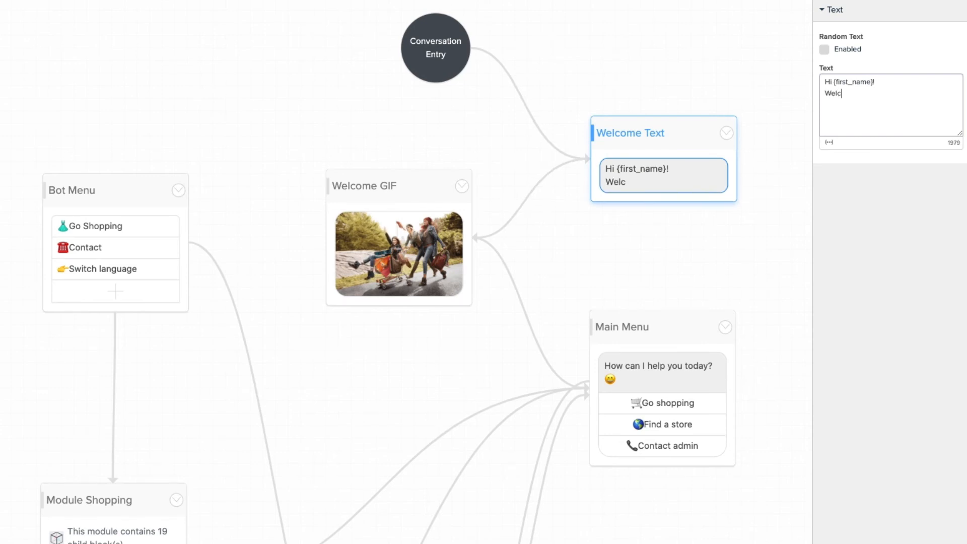
type("ome to")
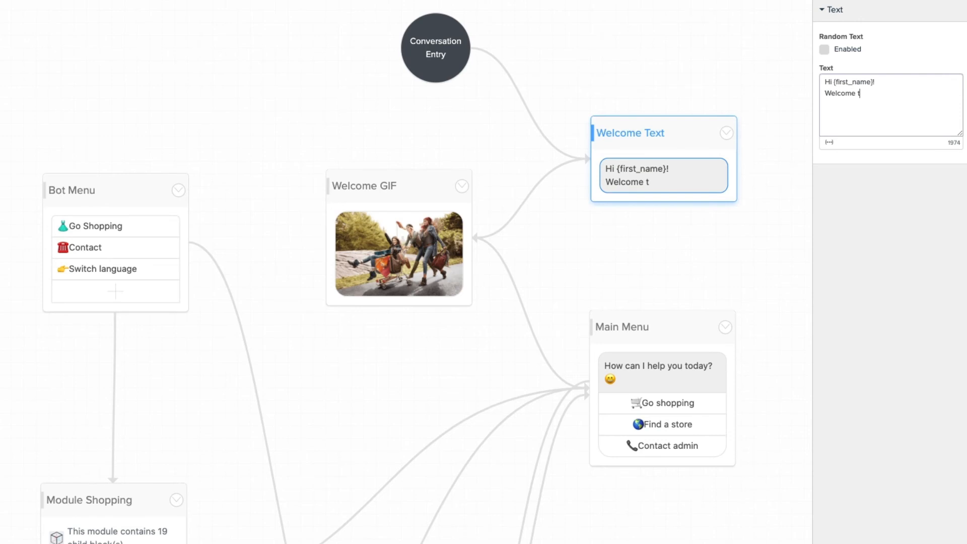
left_click(831, 143)
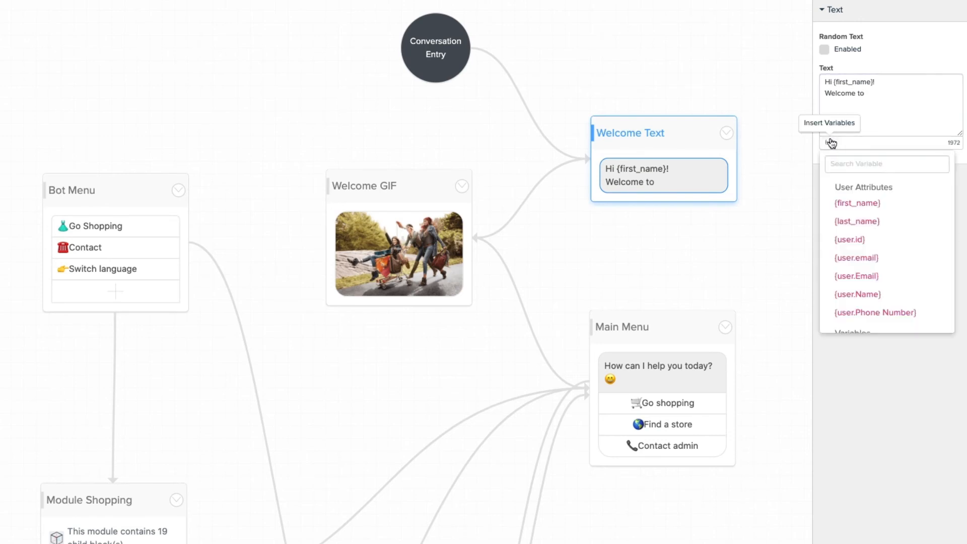
scroll(870, 240, "down", 5)
scroll(870, 242, "down", 4)
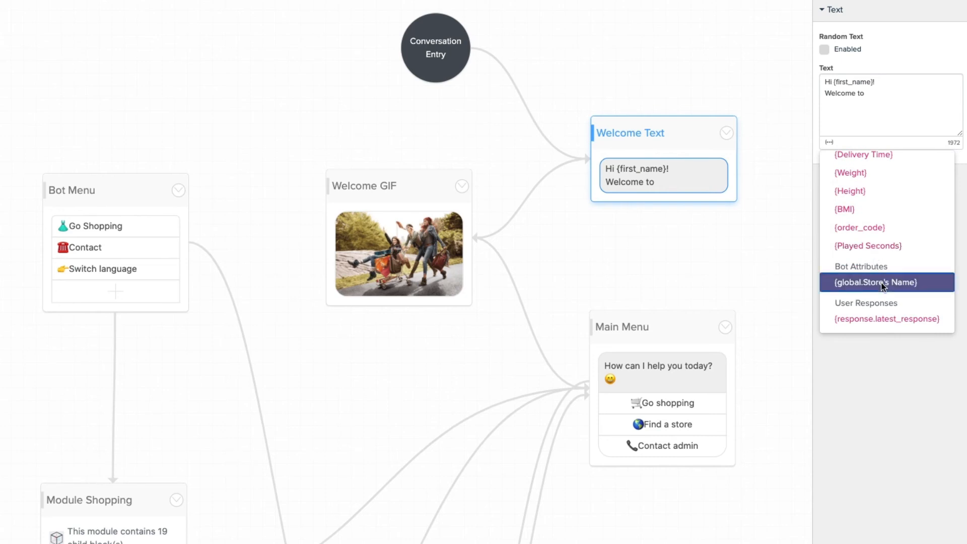
left_click(876, 282)
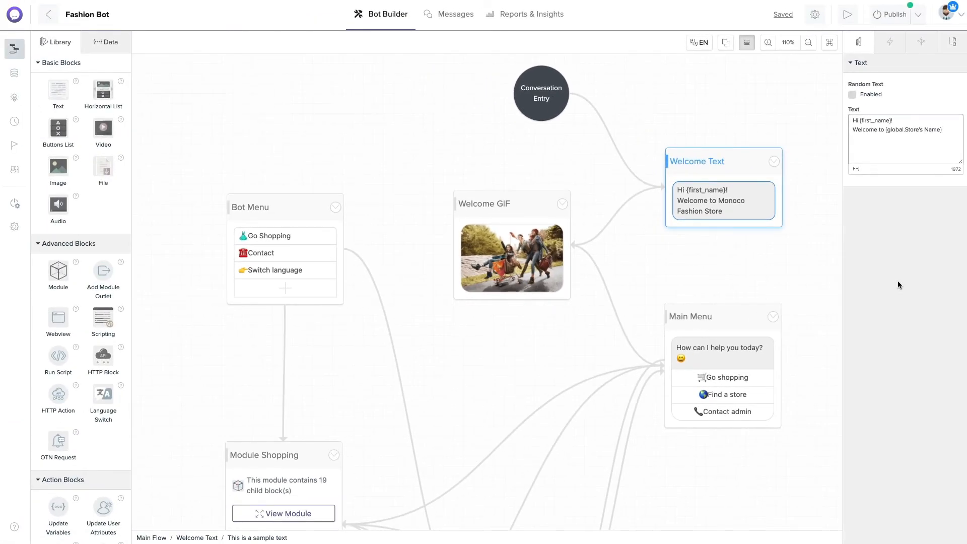
In the Behaviors settings, begin the First-Time Greeting with 'Hello {first_name}'.
left_click(788, 258)
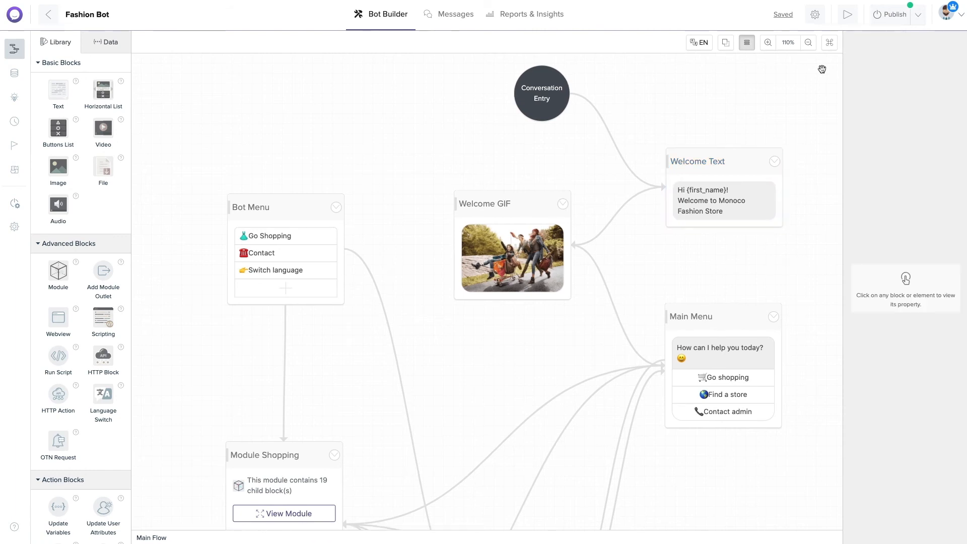
left_click(818, 18)
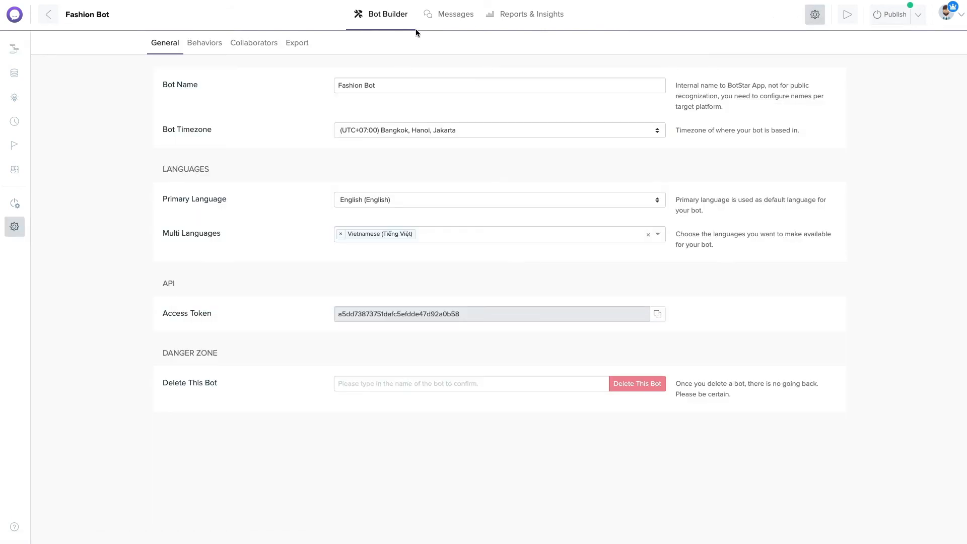
left_click(211, 42)
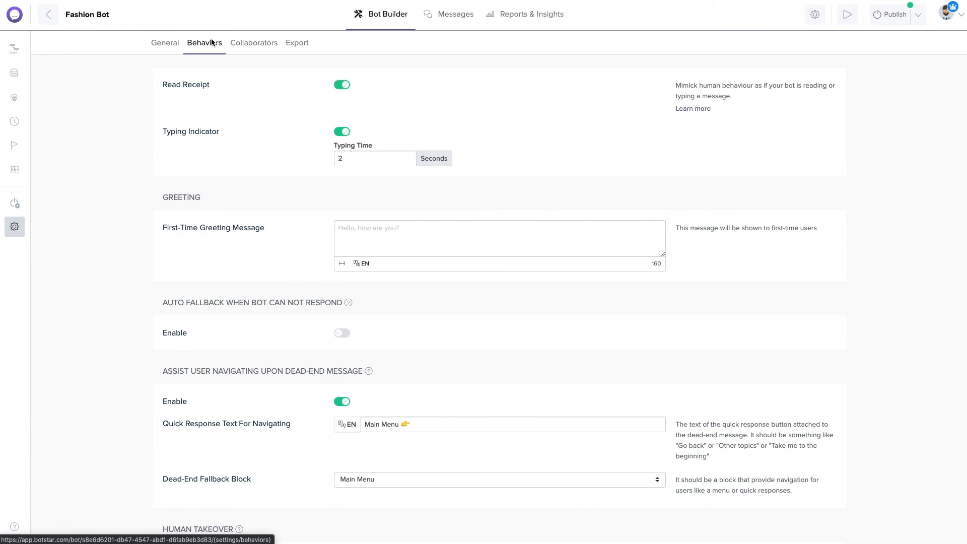
left_click(362, 228)
type("Hello")
left_click(347, 263)
left_click(368, 289)
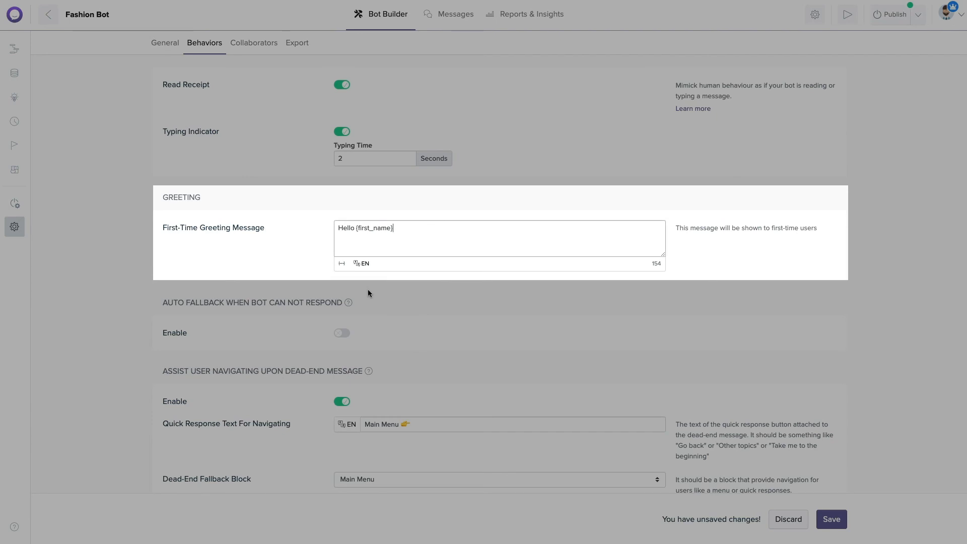
Add 'Welcome to {global.Store's Name}' and a line 'Let's go shopping 😉', then save.
type("Welcome to")
left_click(342, 263)
left_click(391, 338)
key("Return")
type("Let's go sh")
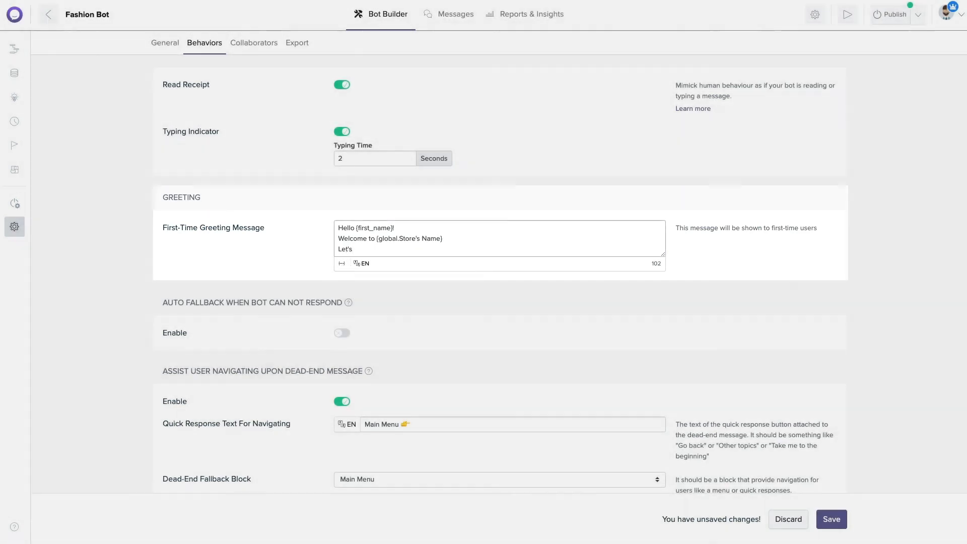
type("opping 😉")
left_click(837, 520)
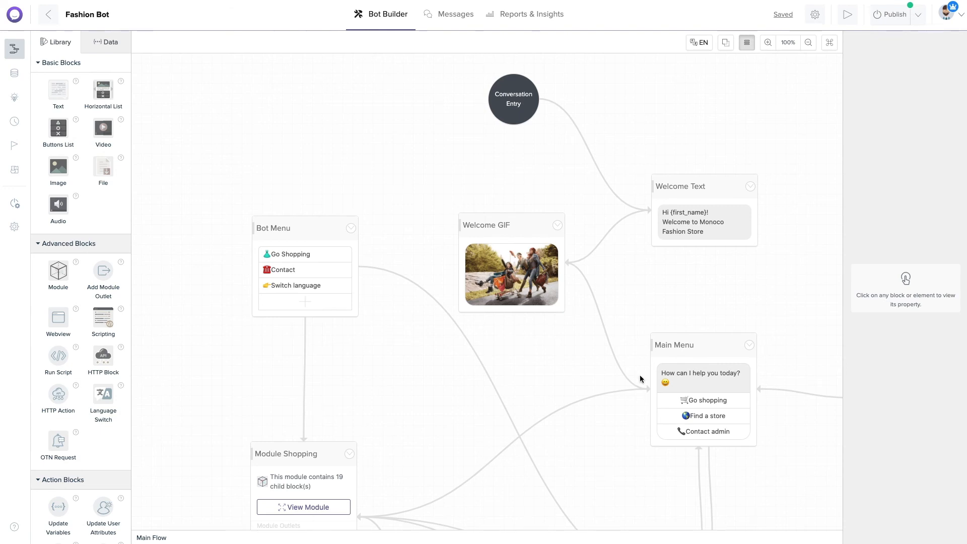
Enable random text on Main Menu and add the variant 'Please choose one of the options below 😀'.
left_click(699, 383)
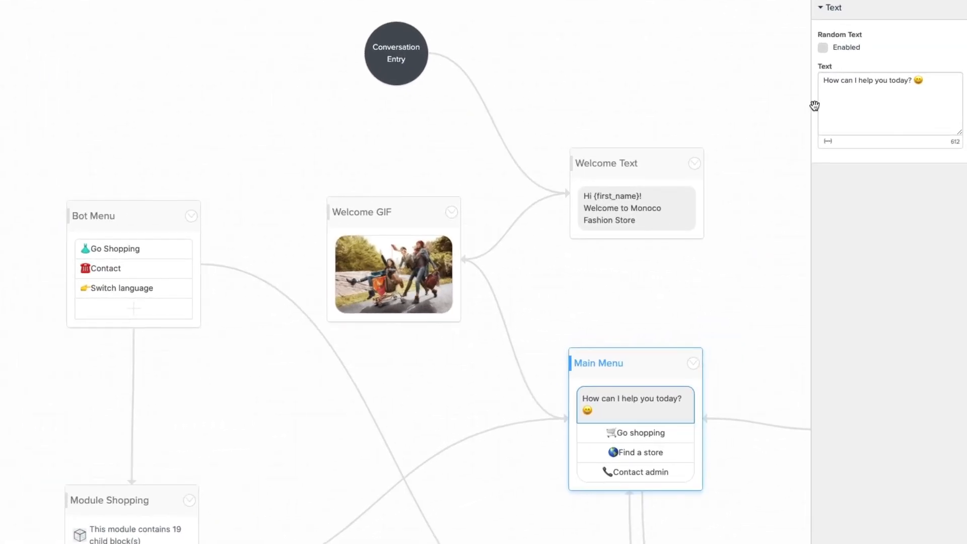
left_click(823, 48)
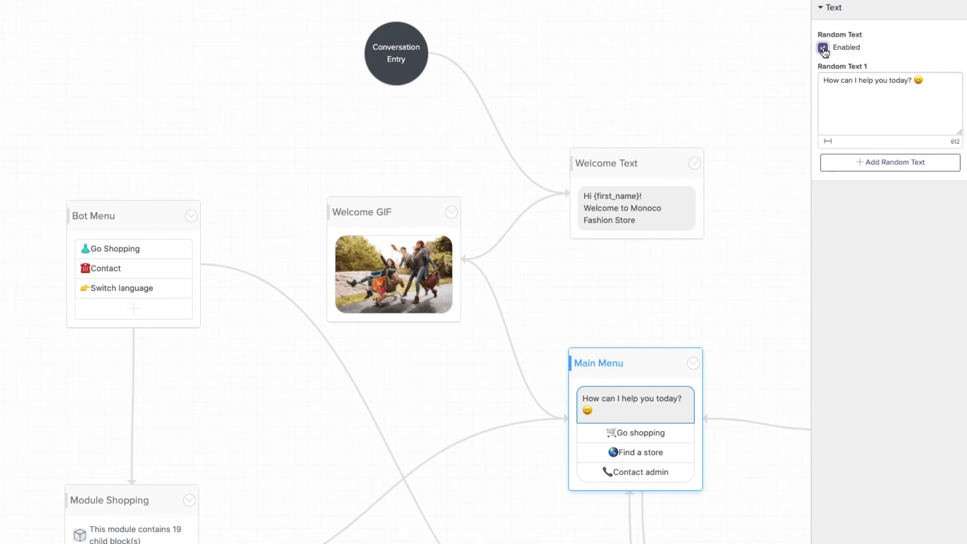
left_click(880, 163)
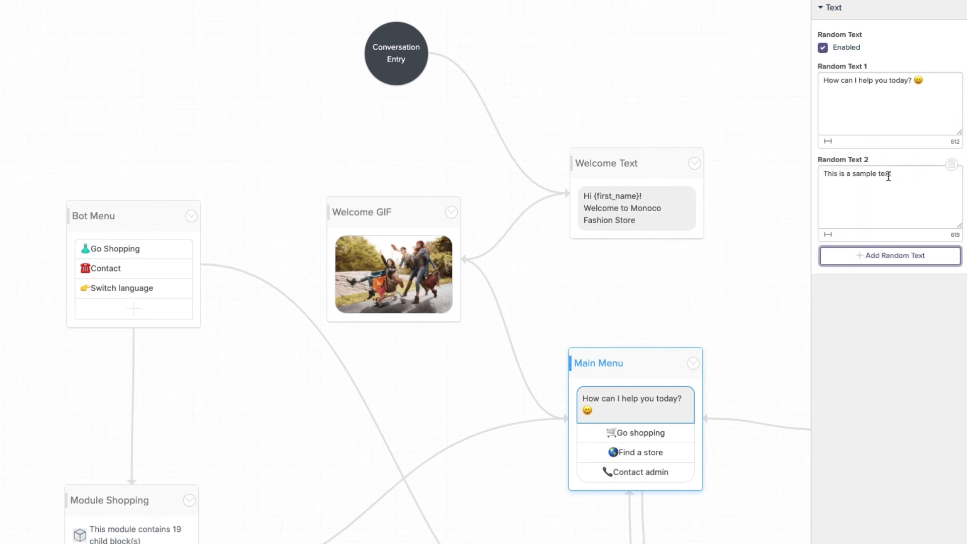
triple_click(896, 181)
type("Please ")
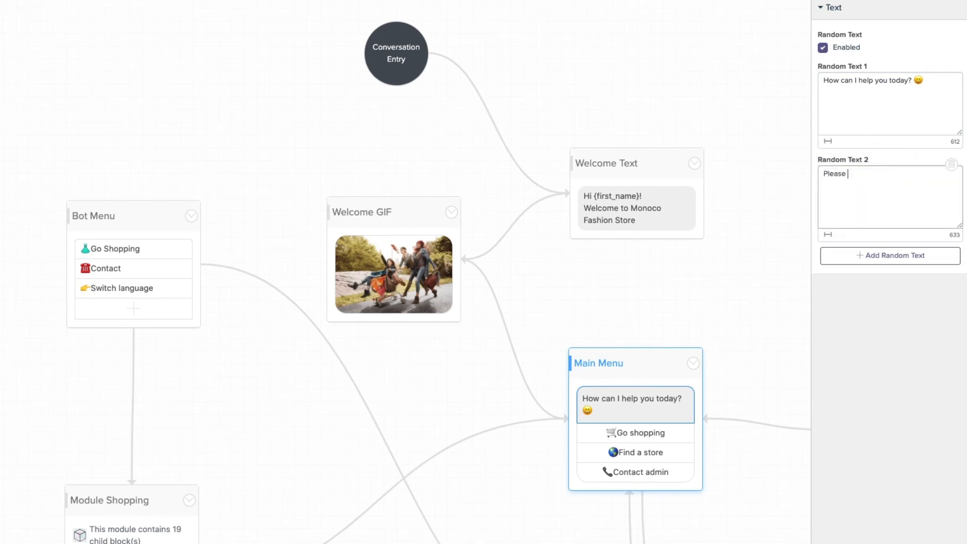
type("choose one")
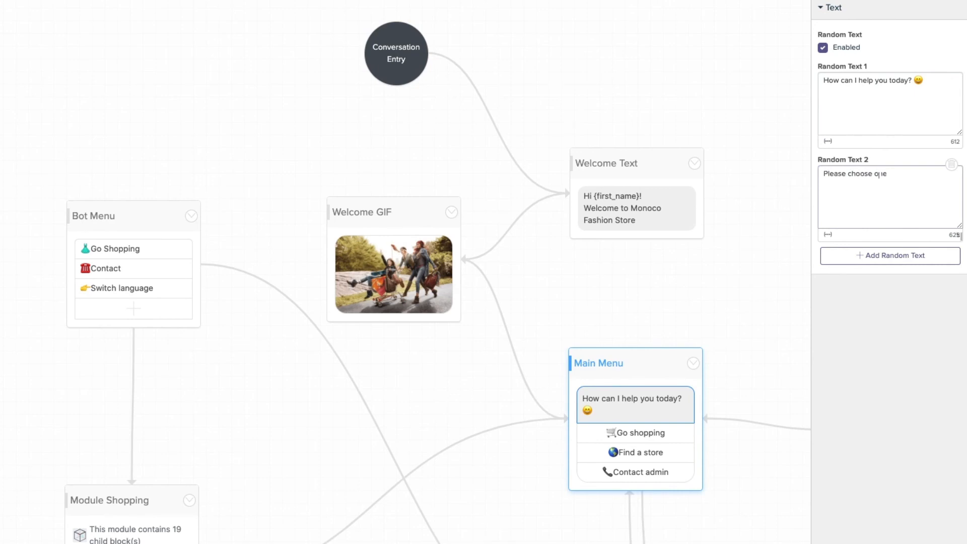
type(" of the op")
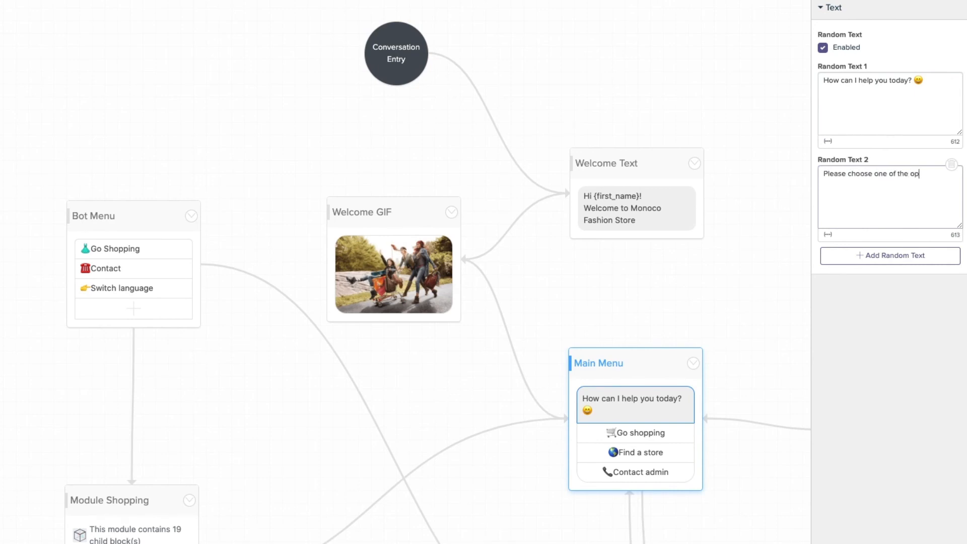
type("tions below 😀")
Add a third variant 'What would you like to do today? 😀', check the Fallback Block, and preview.
left_click(887, 255)
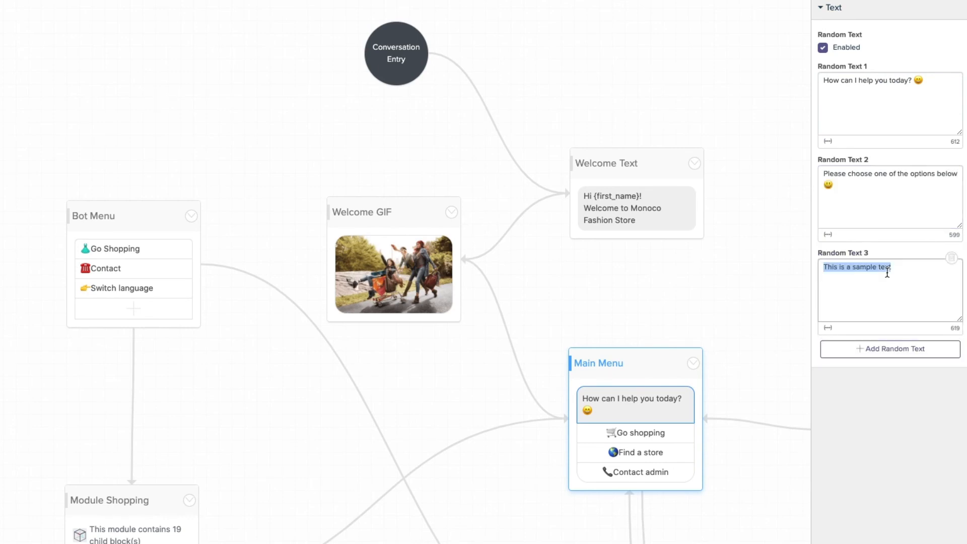
type("What would you like to do today/")
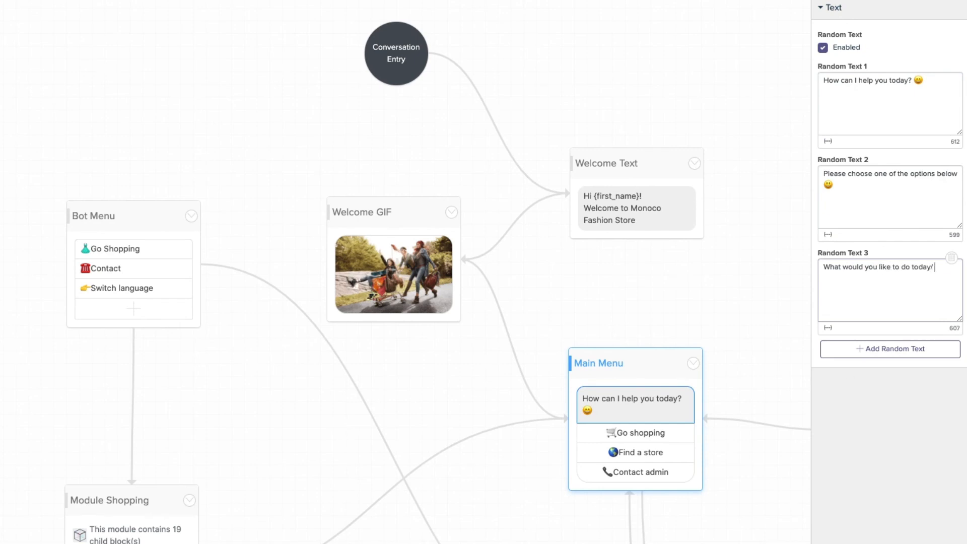
key("BackSpace")
type("? 😀")
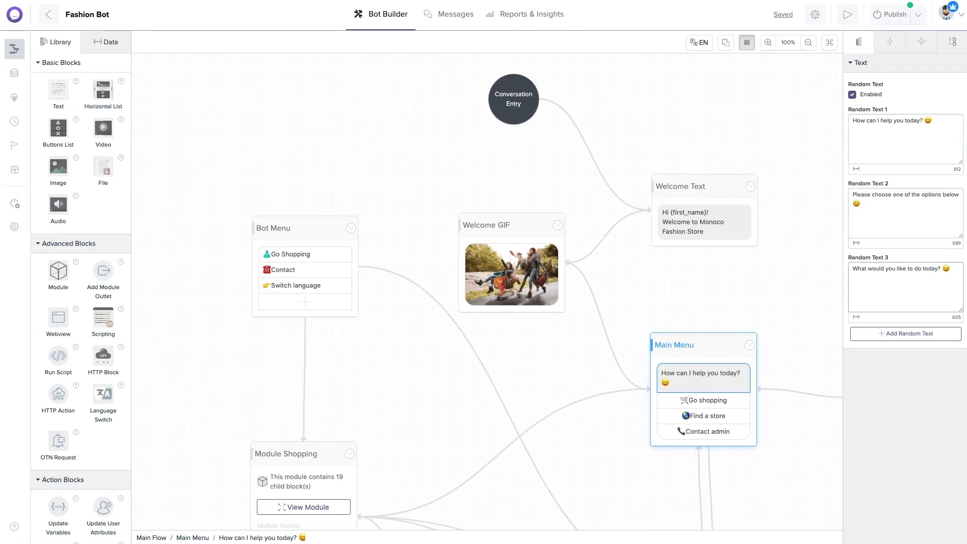
scroll(792, 304, "right", 5)
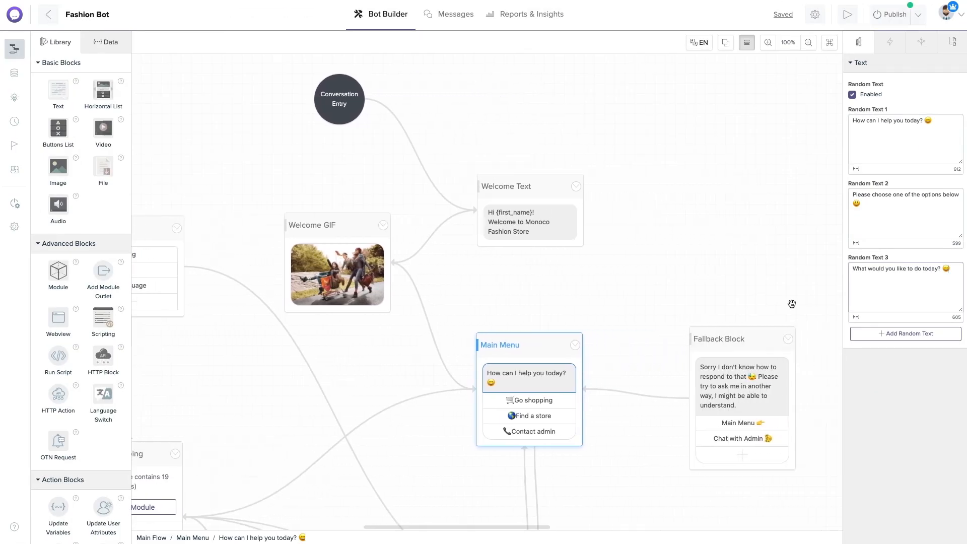
left_click(766, 387)
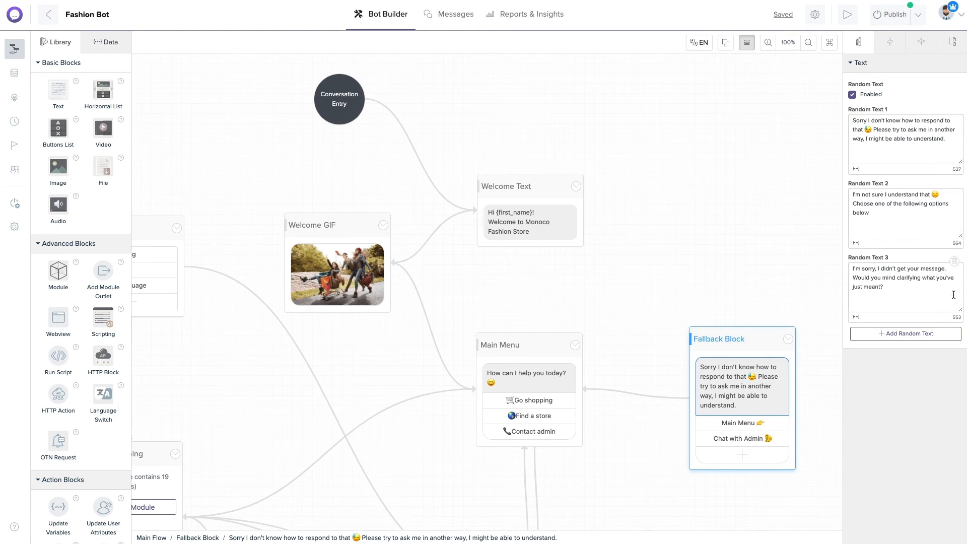
left_click(847, 15)
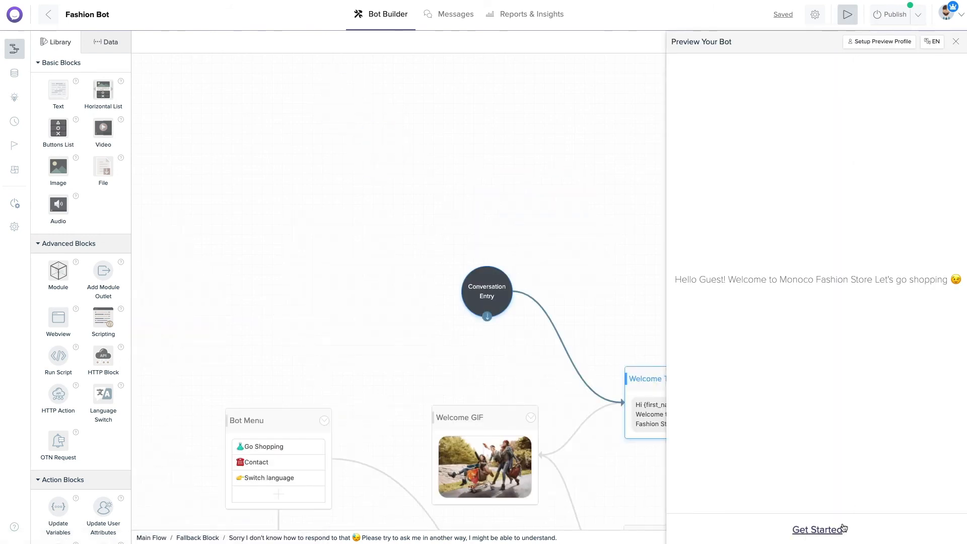
Send 'Main Menu' to the bot in the preview chat.
left_click(817, 530)
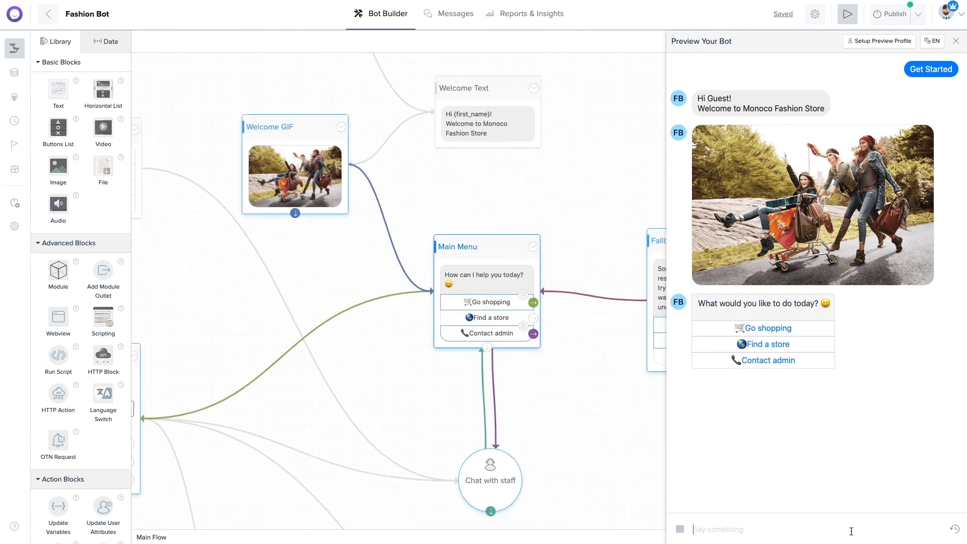
left_click(851, 531)
type("M")
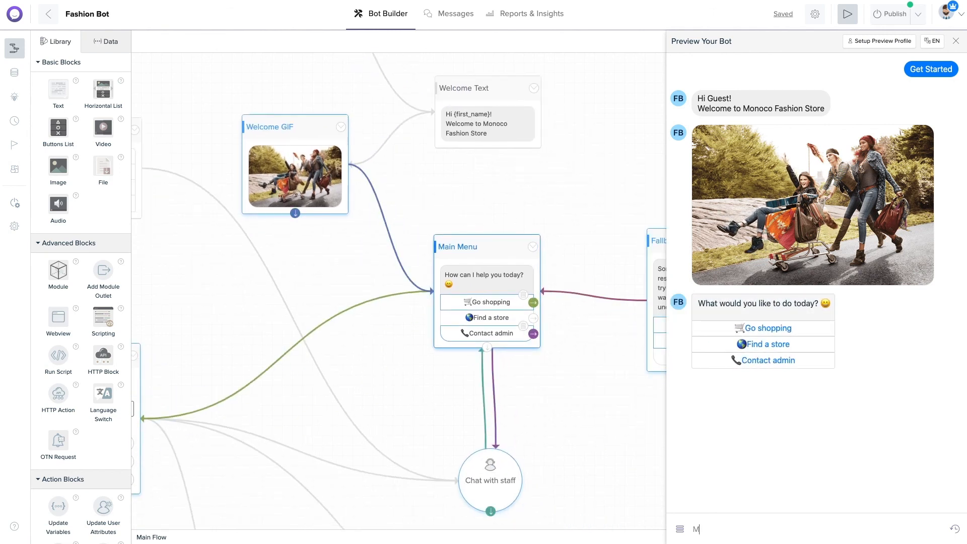
type("ain Menu")
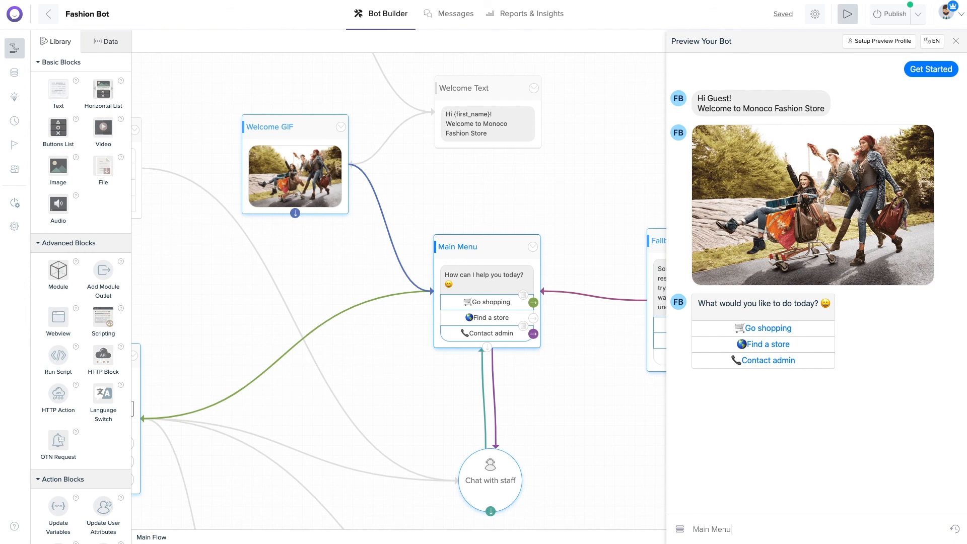
key("Return")
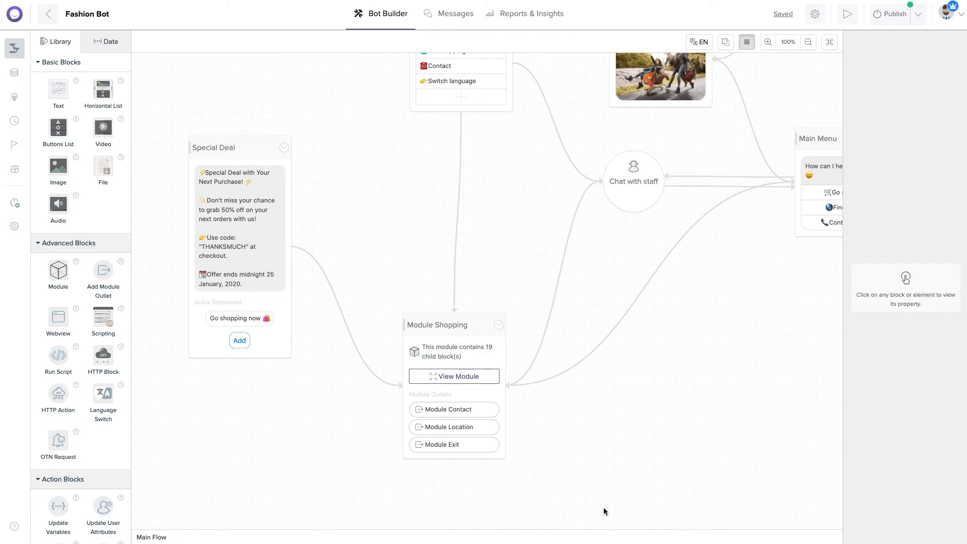
Add a text block named 'Thank you' and start its message with 'Thanks'.
left_click_drag(52, 89, 607, 333)
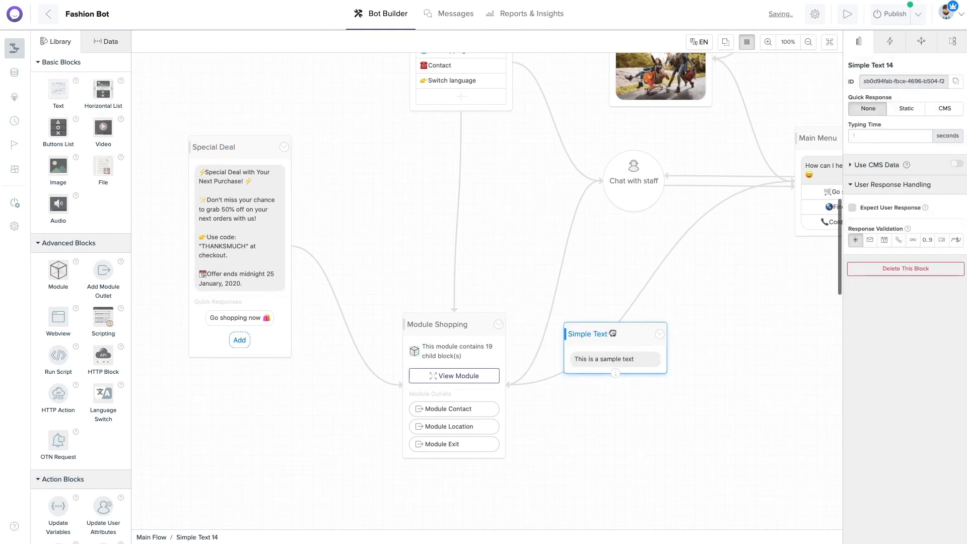
left_click(872, 66)
type("Thank you")
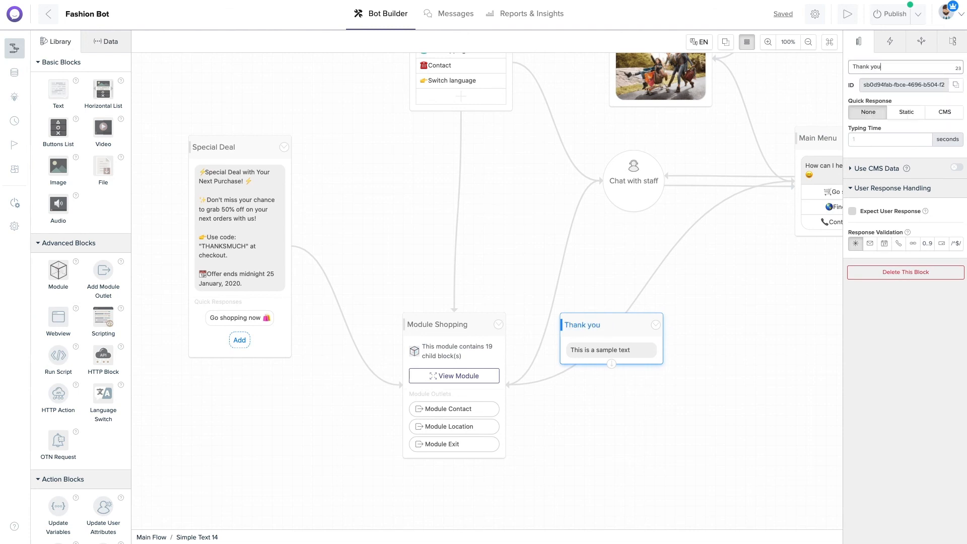
left_click(641, 349)
double_click(902, 120)
key("ctrl+a")
type("Thanks")
Finish the message with {Customer's Name}, the store name variable, and the order-submitted note.
left_click(856, 168)
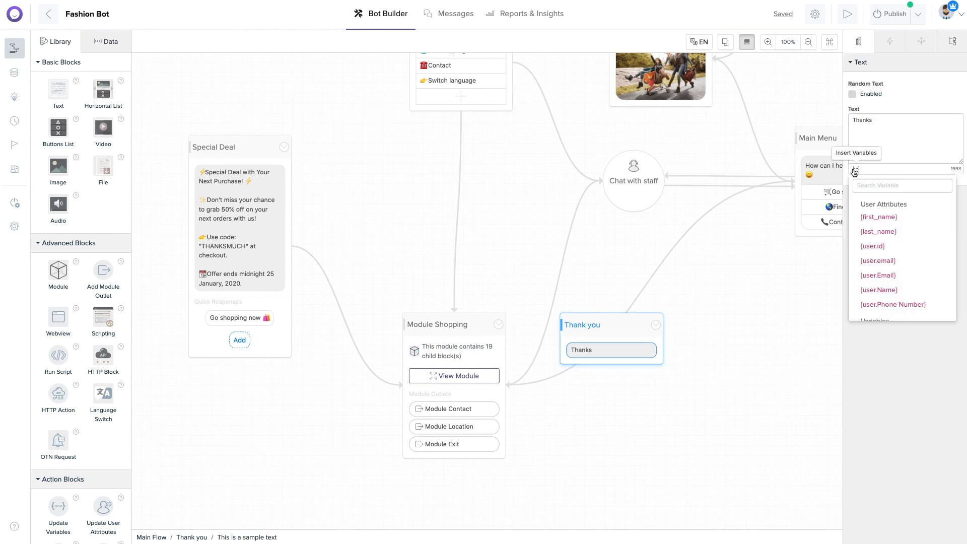
scroll(889, 234, "down", 5)
left_click(889, 236)
type("for")
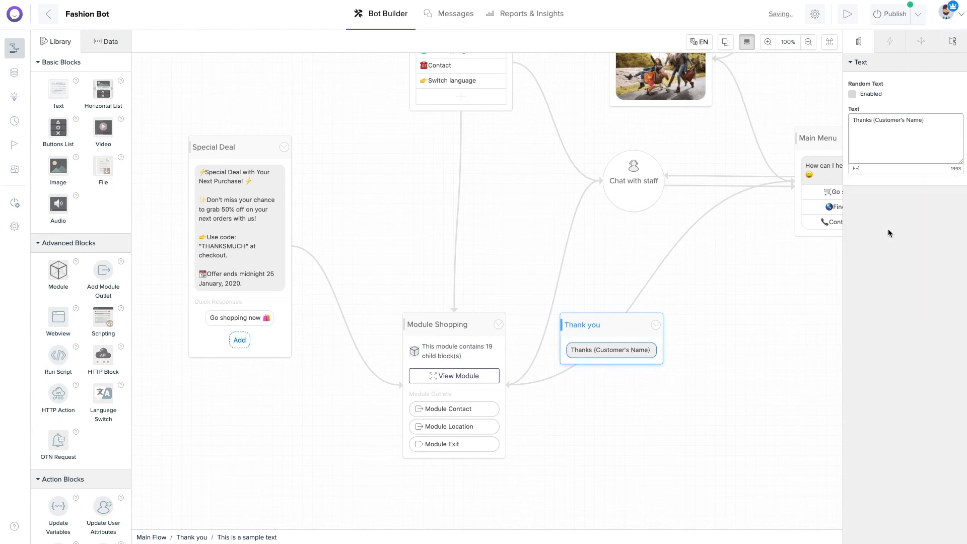
type(" shopping wi")
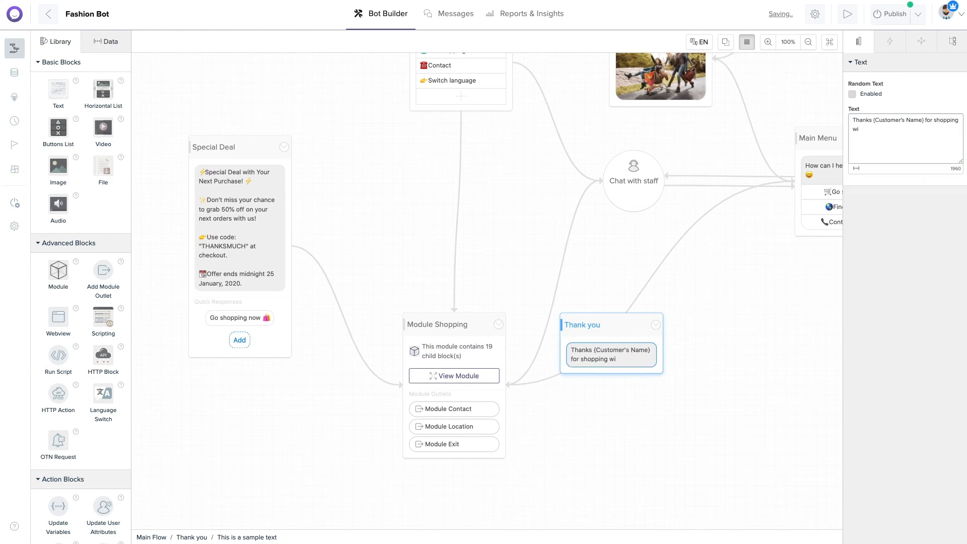
left_click(856, 168)
scroll(896, 281, "down", 10)
left_click(896, 282)
type(". Your order has")
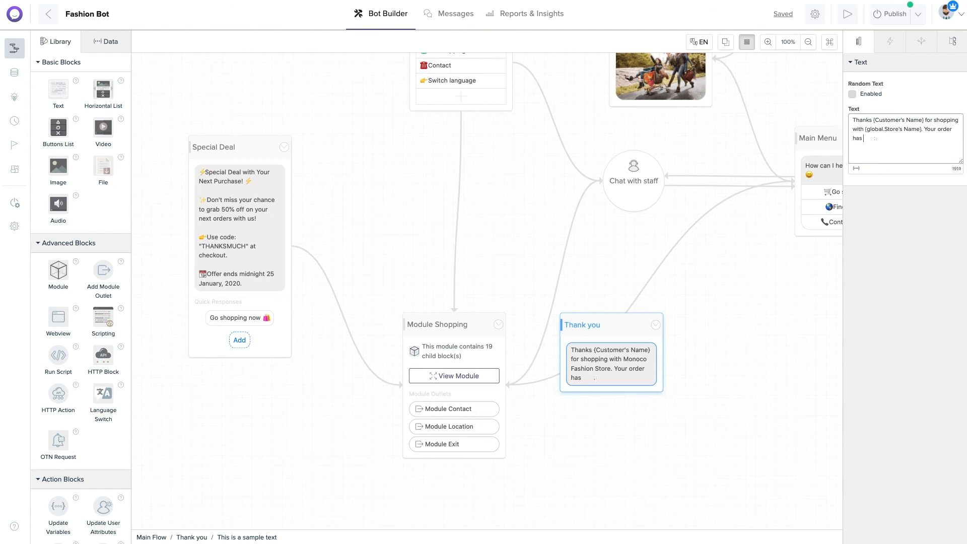
type(" been submitted")
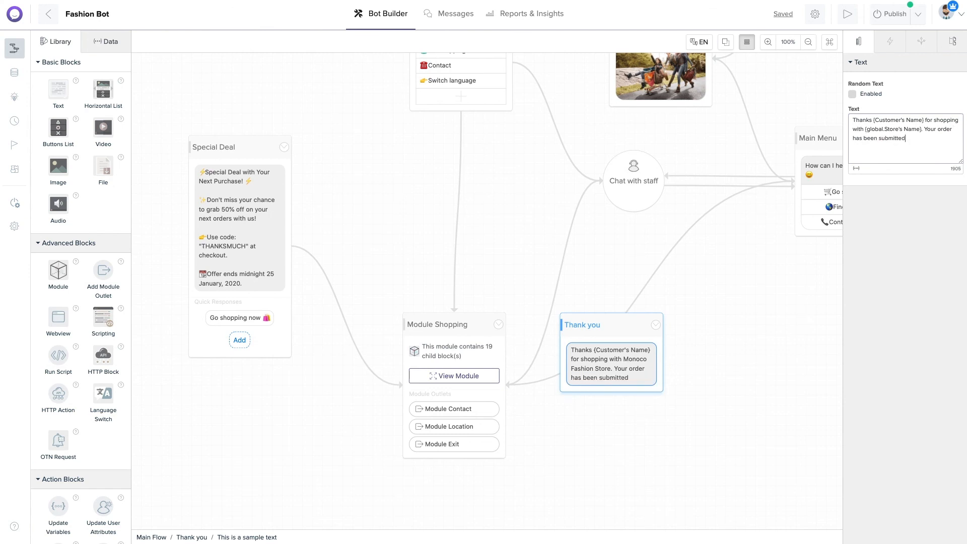
type("! Or")
type("u staff will com")
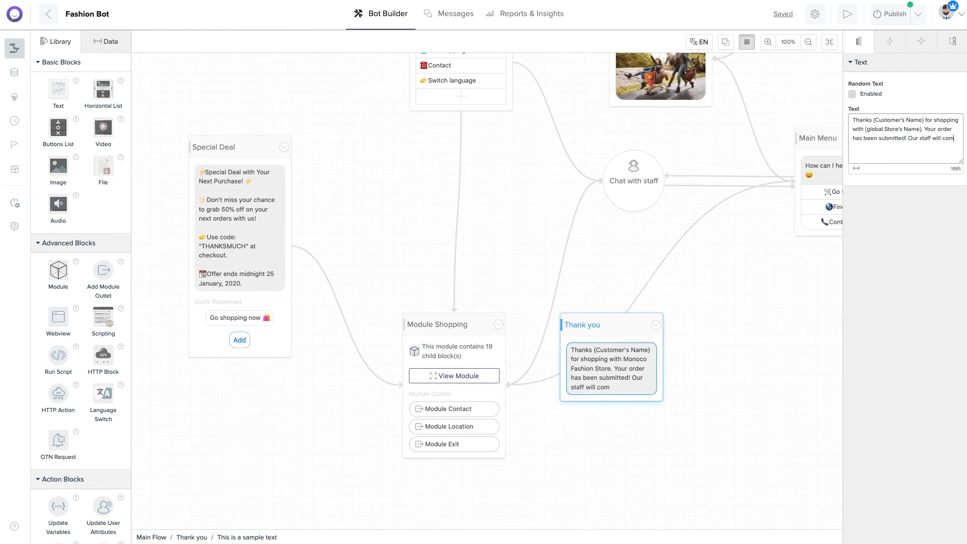
type("tact you shortly")
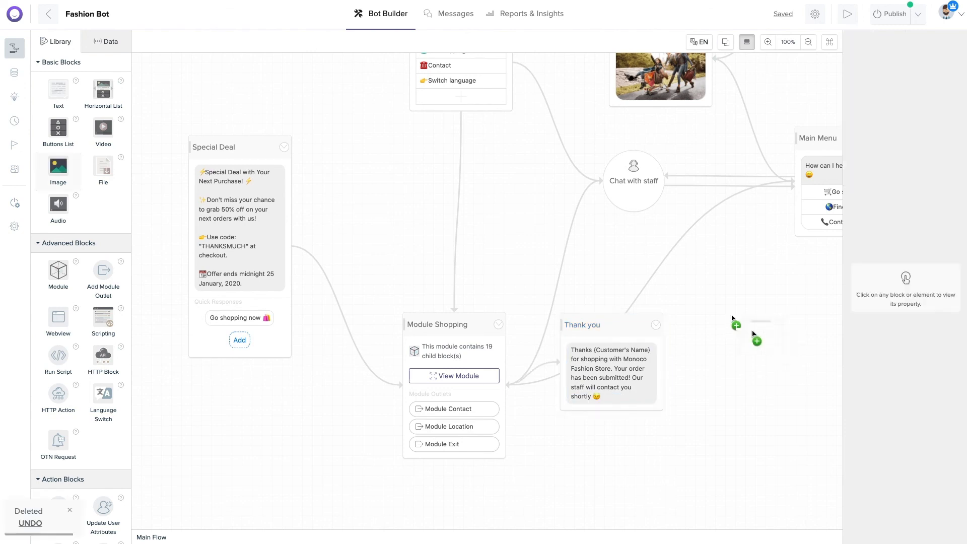
Add an image block beside Thank you and name it 'Thanks Photo'.
left_click_drag(733, 320, 752, 326)
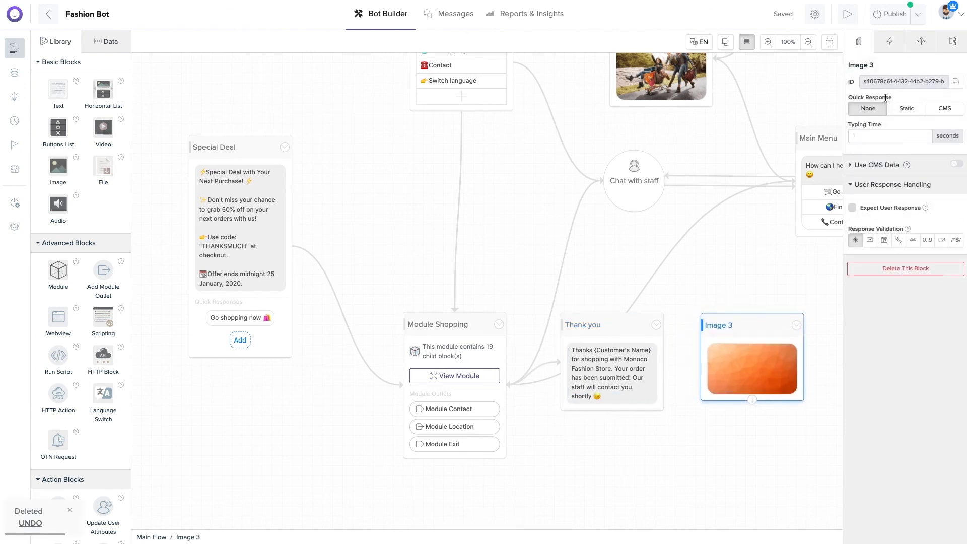
double_click(863, 66)
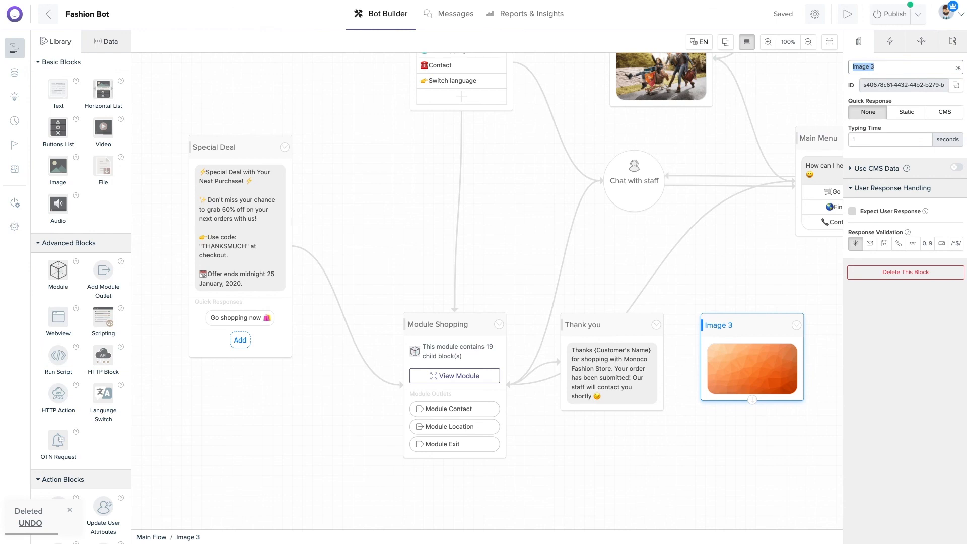
type("Th")
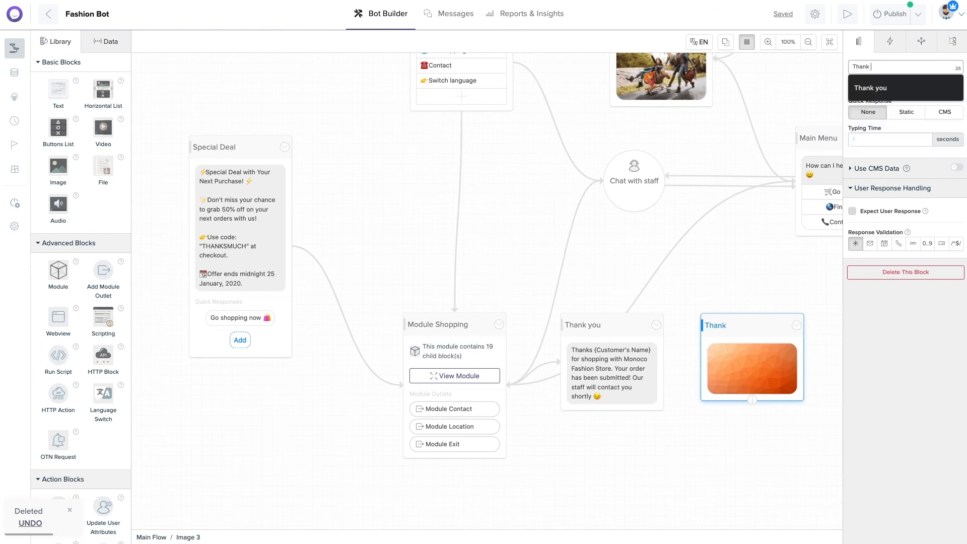
type("anks Photo")
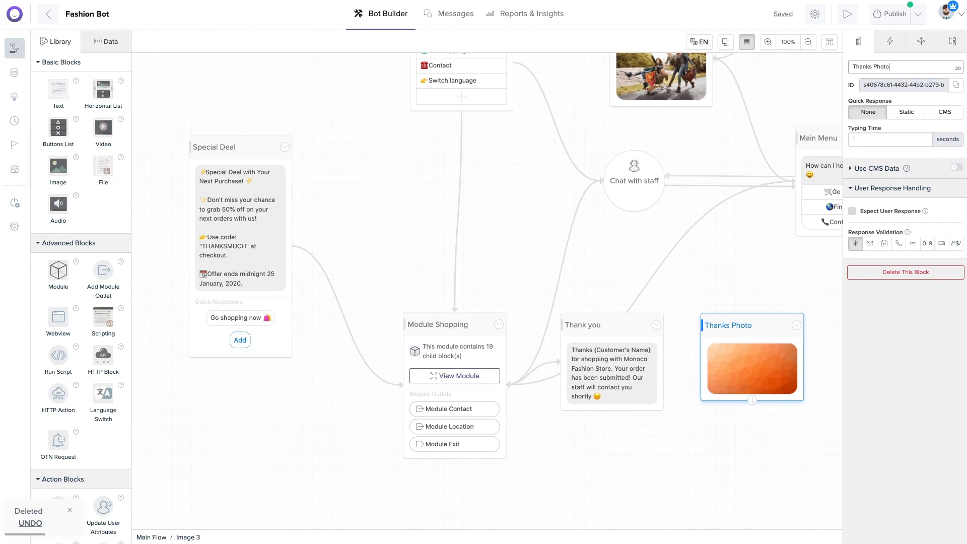
Paste the Thank you GIF address as its image and connect the Thank you text to it.
left_click(732, 351)
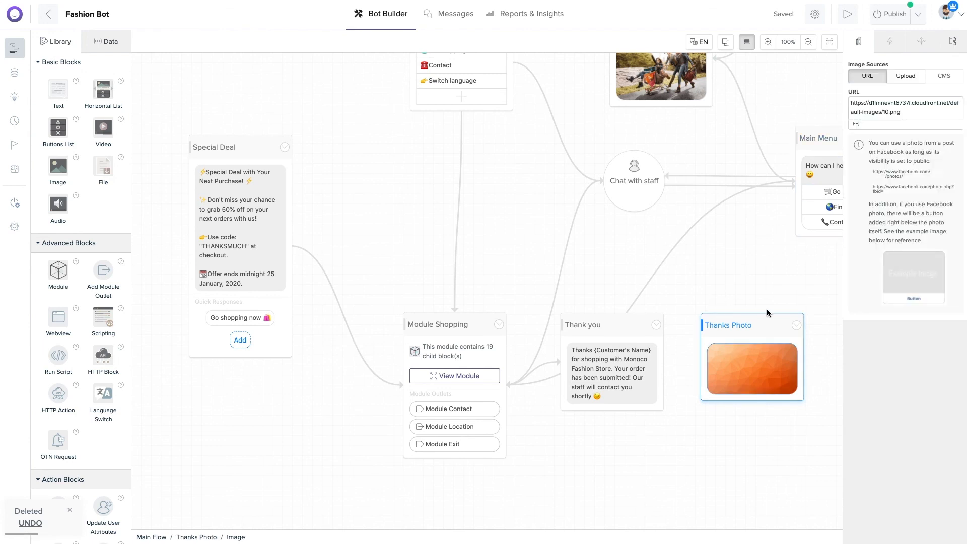
triple_click(917, 113)
key("ctrl+v")
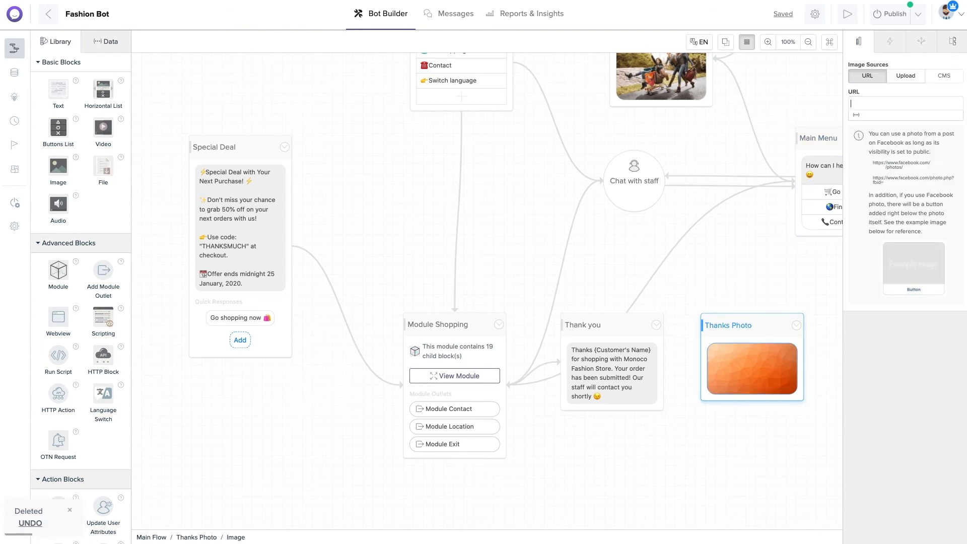
left_click(635, 364)
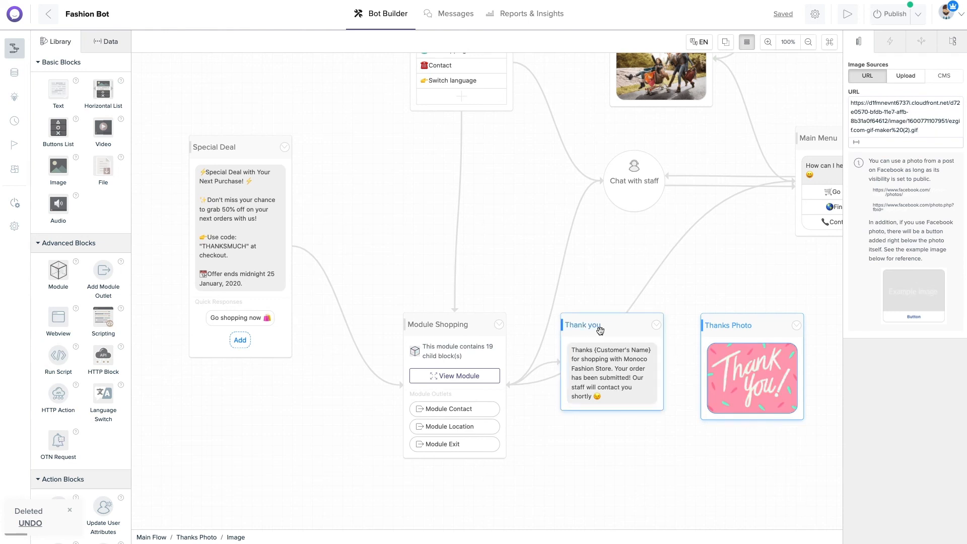
left_click_drag(616, 411, 749, 364)
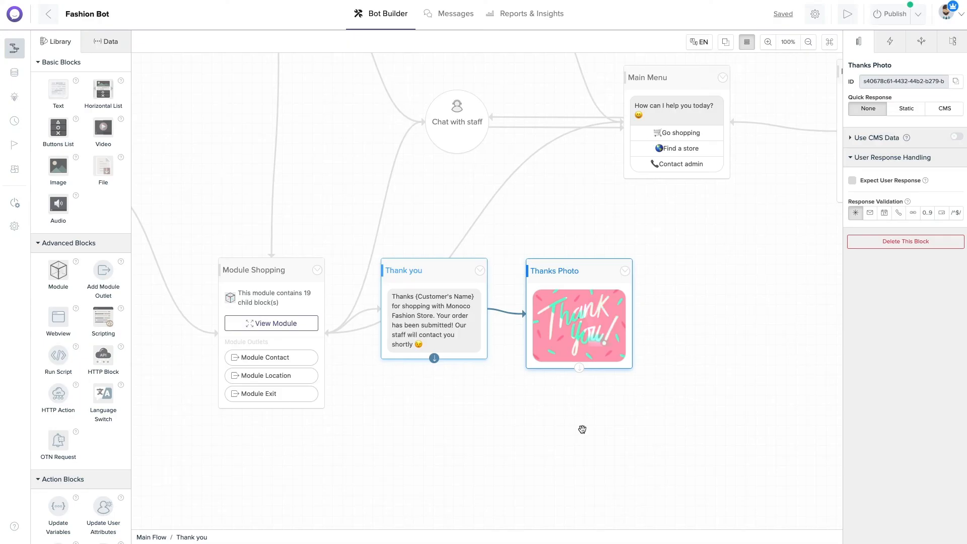
Turn on the Typing Indicator with a 2-second typing time in Behaviors settings and save.
left_click(816, 15)
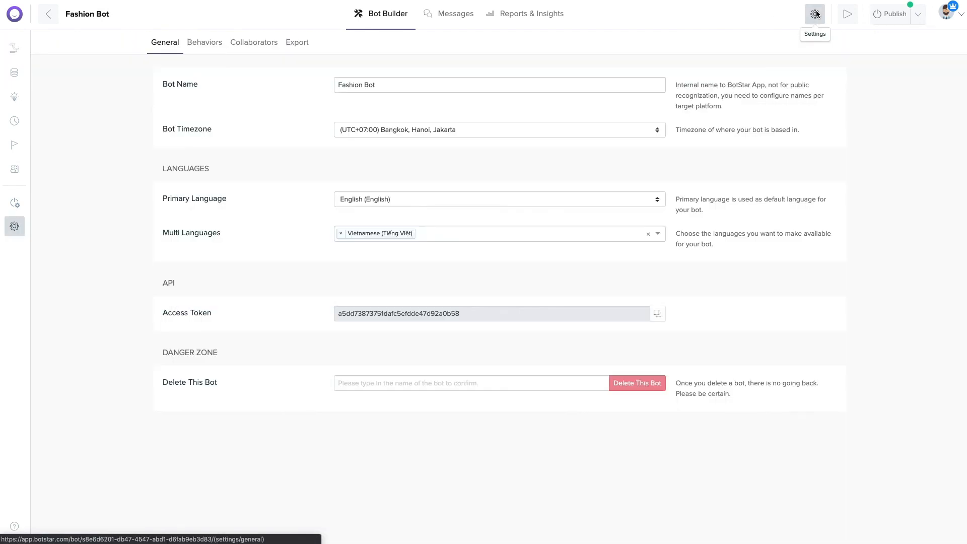
left_click(213, 44)
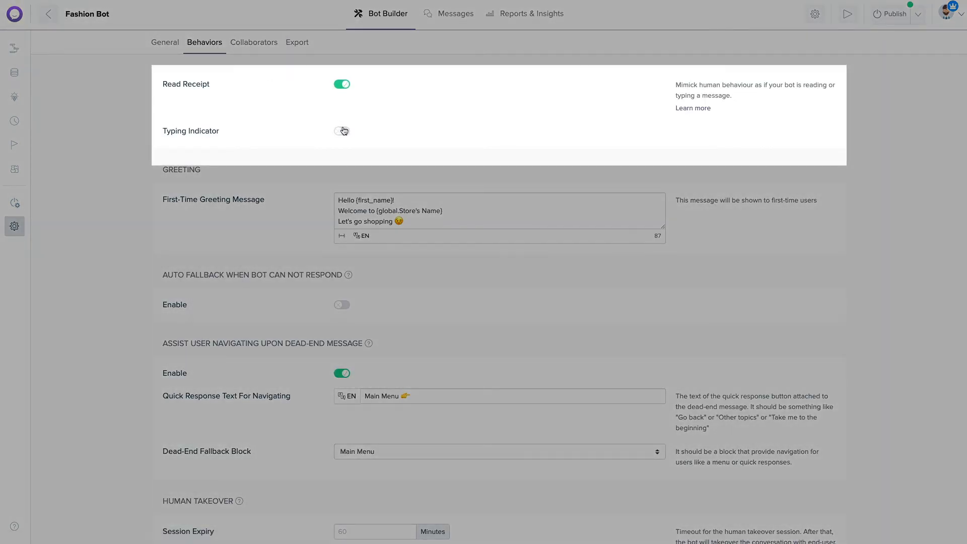
left_click(342, 131)
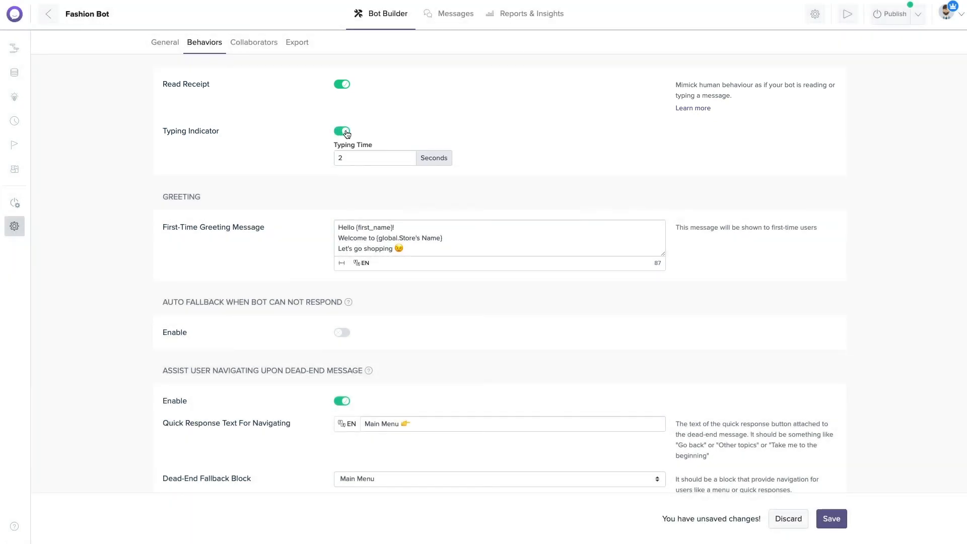
left_click(832, 520)
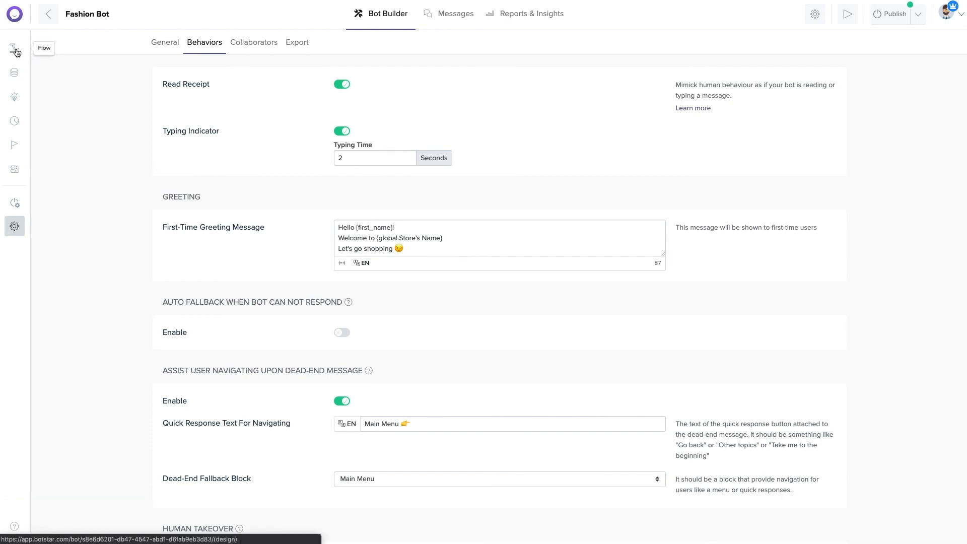
left_click(14, 49)
Set the Thank you block's typing time to 4 seconds and test the flow from it.
left_click(864, 133)
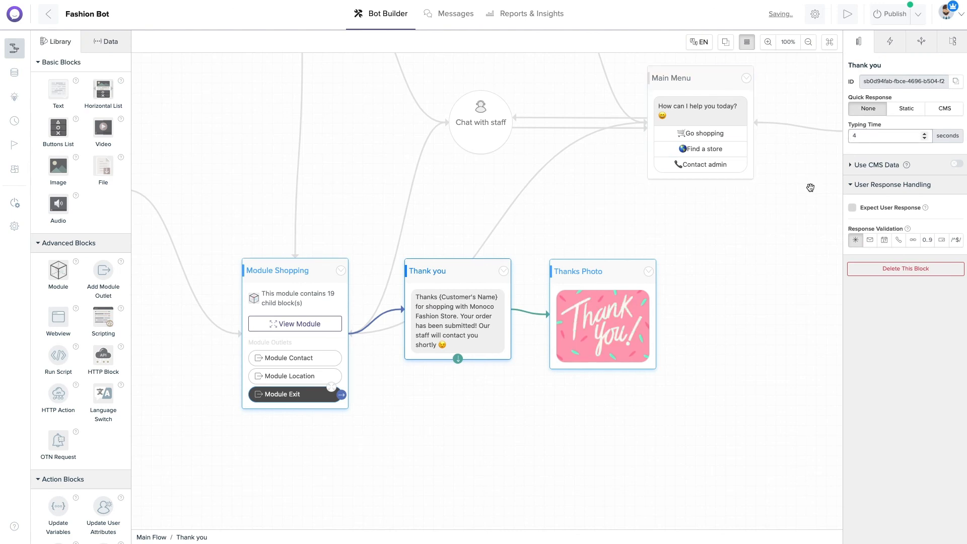
left_click(597, 270)
left_click(876, 135)
left_click(720, 301)
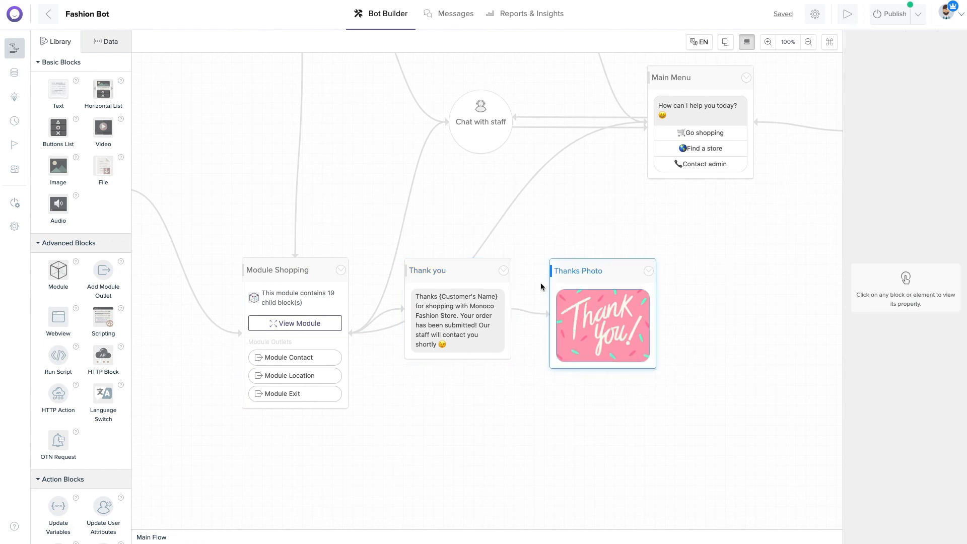
left_click(503, 270)
left_click(467, 288)
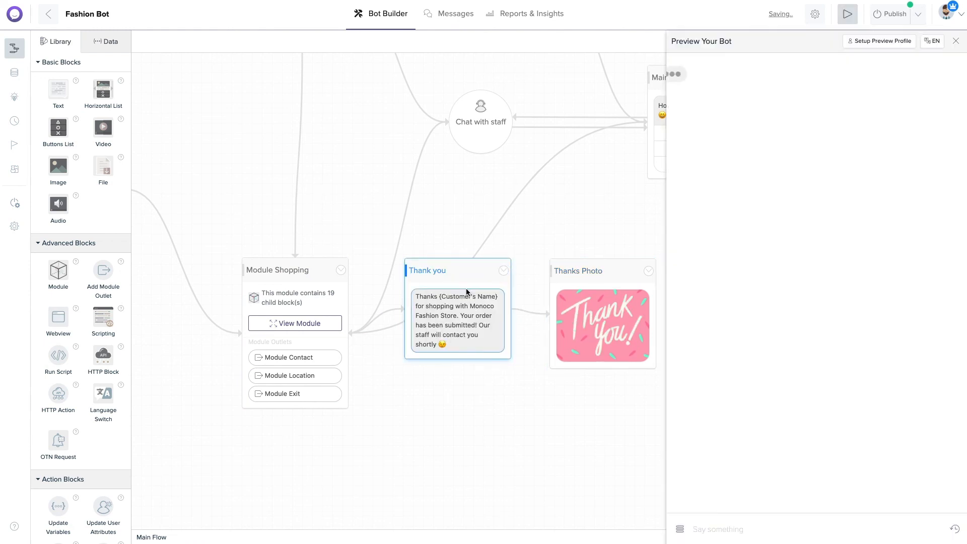